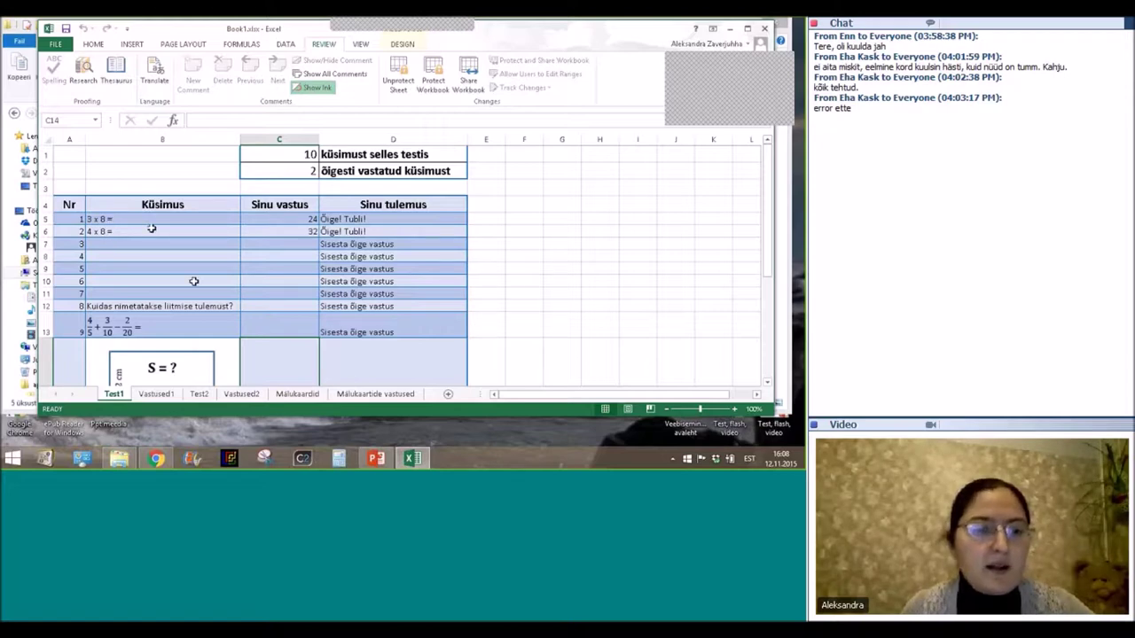
{"action": "scroll", "coordinate": [177, 283], "scroll_direction": "down", "scroll_amount": 1}
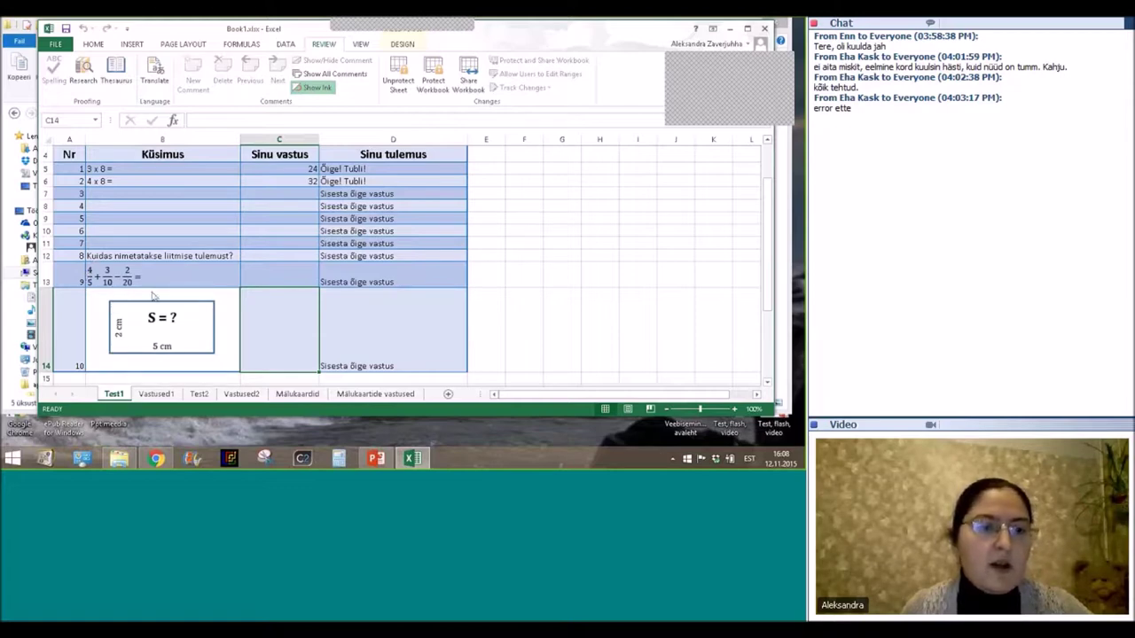
{"action": "scroll", "coordinate": [139, 257], "scroll_direction": "down", "scroll_amount": 1}
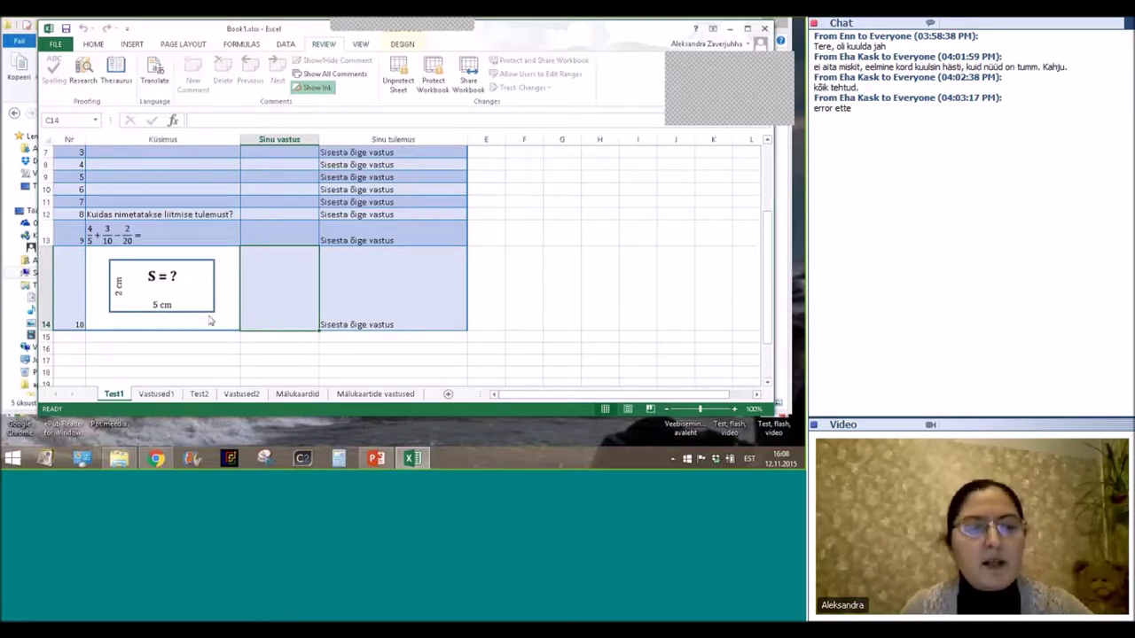
{"action": "scroll", "coordinate": [228, 328], "scroll_direction": "up", "scroll_amount": 2}
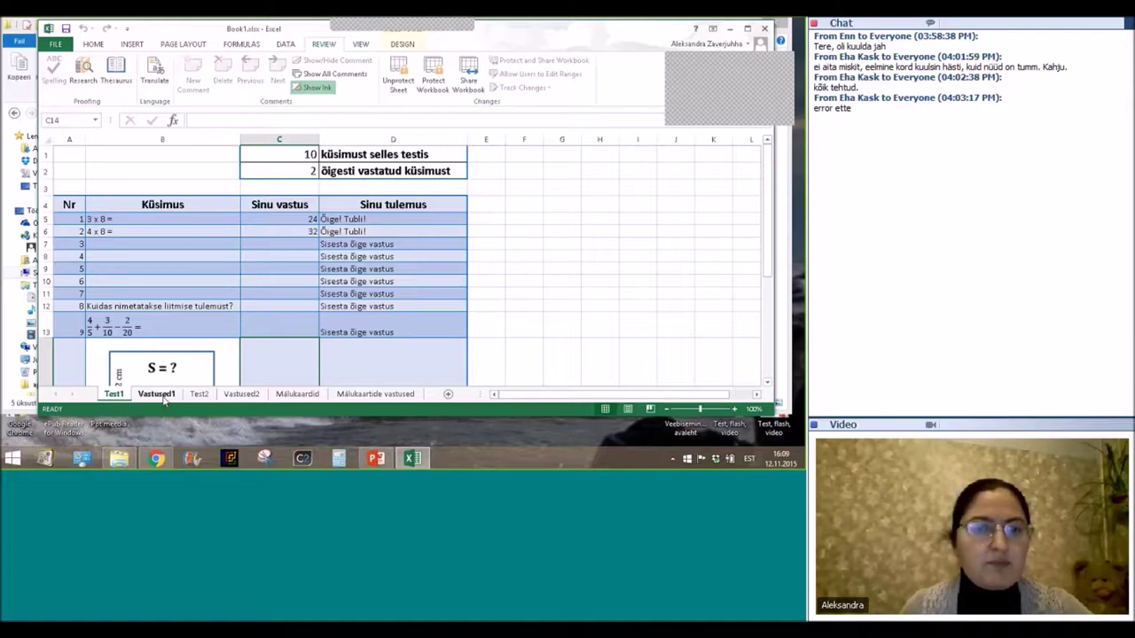
Switch to the Vastused1 sheet and select the correct answers in C5:C14.
{"action": "left_click", "coordinate": [157, 394]}
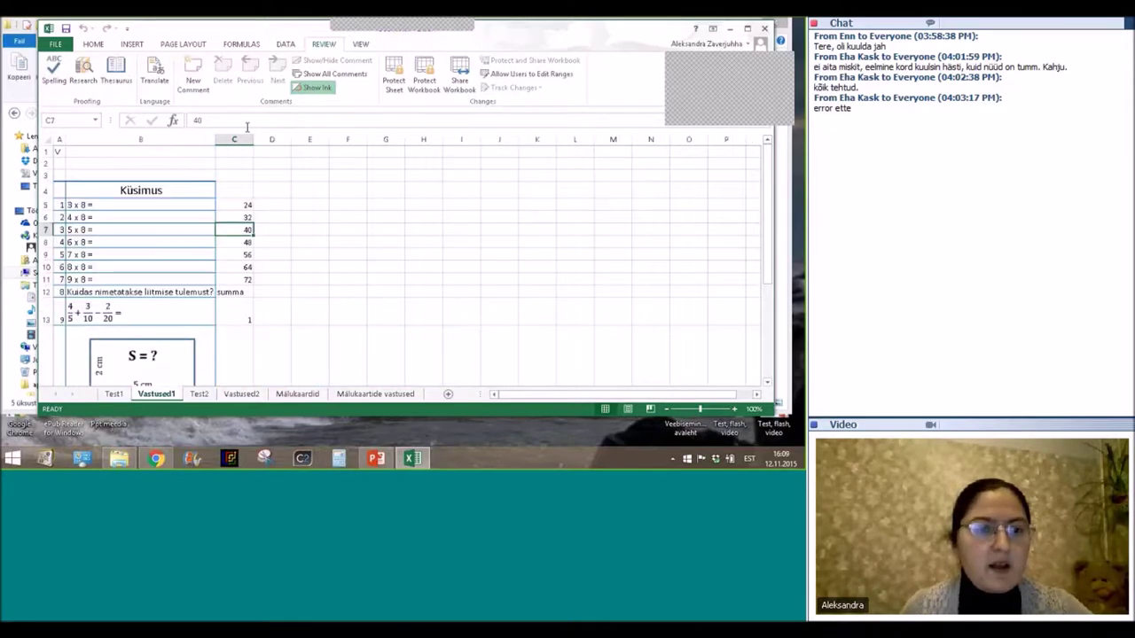
{"action": "scroll", "coordinate": [285, 206], "scroll_direction": "down", "scroll_amount": 1}
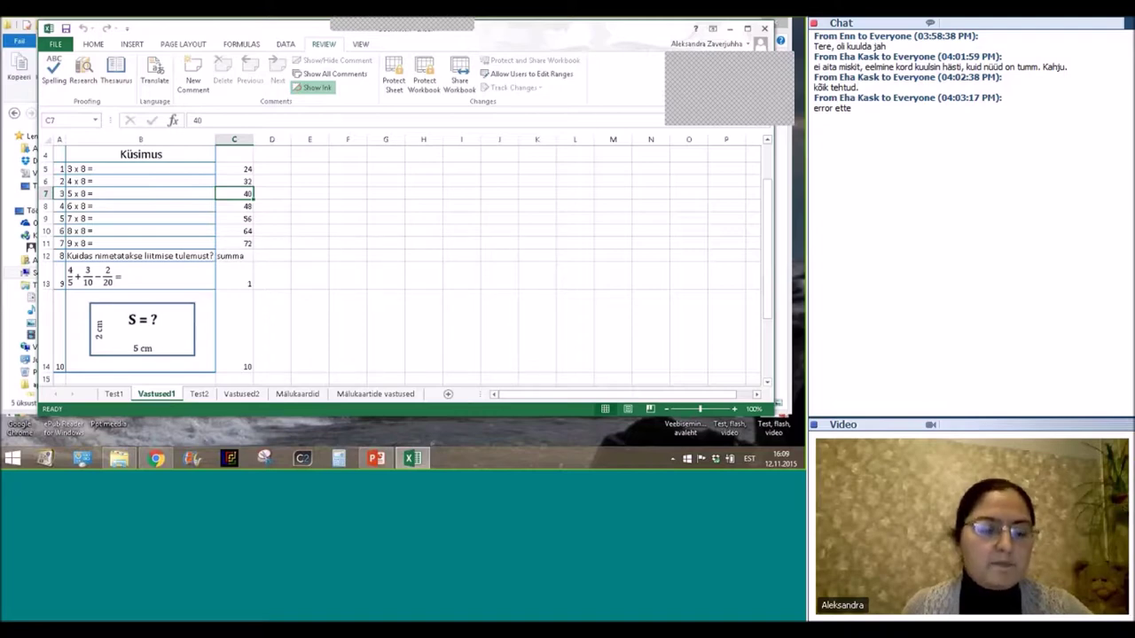
{"action": "mouse_move", "coordinate": [119, 459]}
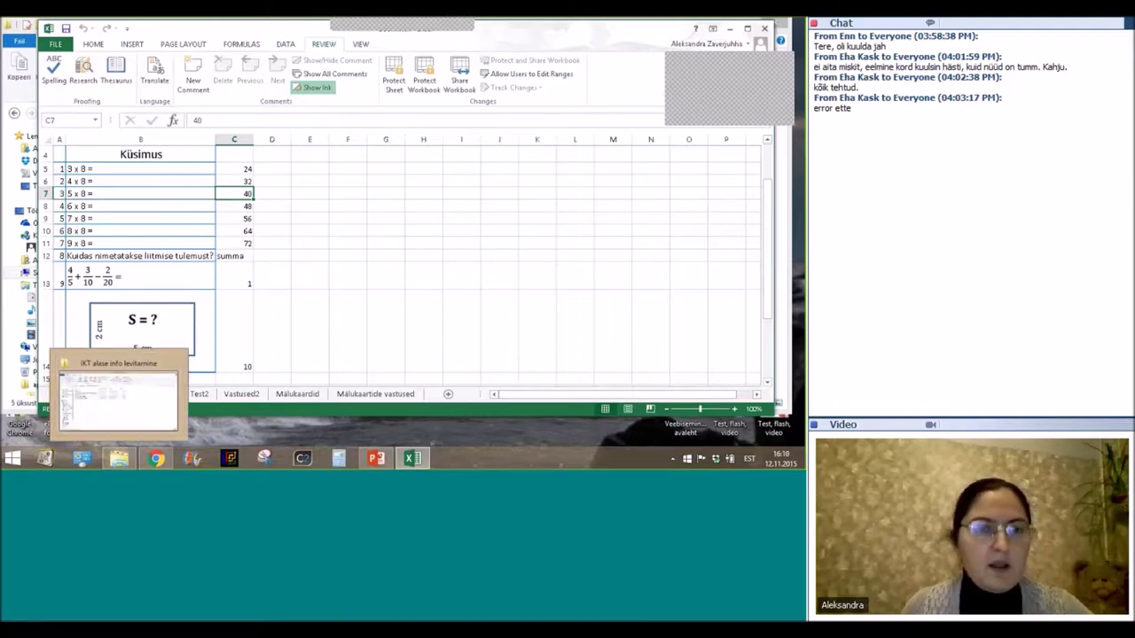
{"action": "left_click_drag", "start_coordinate": [234, 169], "coordinate": [229, 328]}
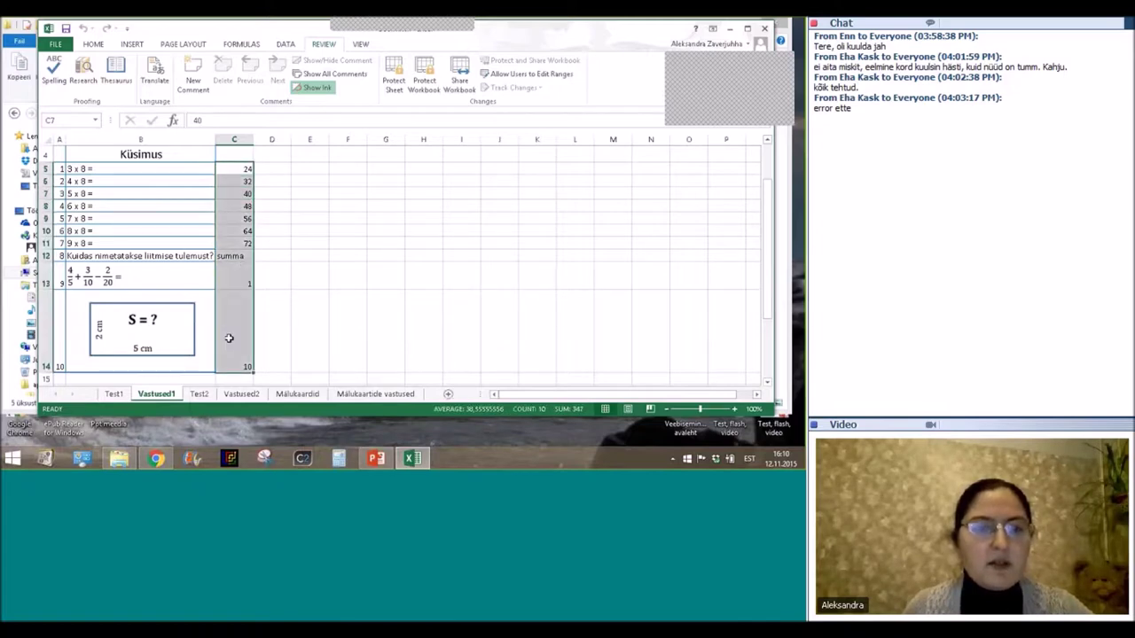
On Test1, clear the answers 24 and 32 from C5 and C6, then choose Unprotect Sheet.
{"action": "left_click", "coordinate": [113, 394]}
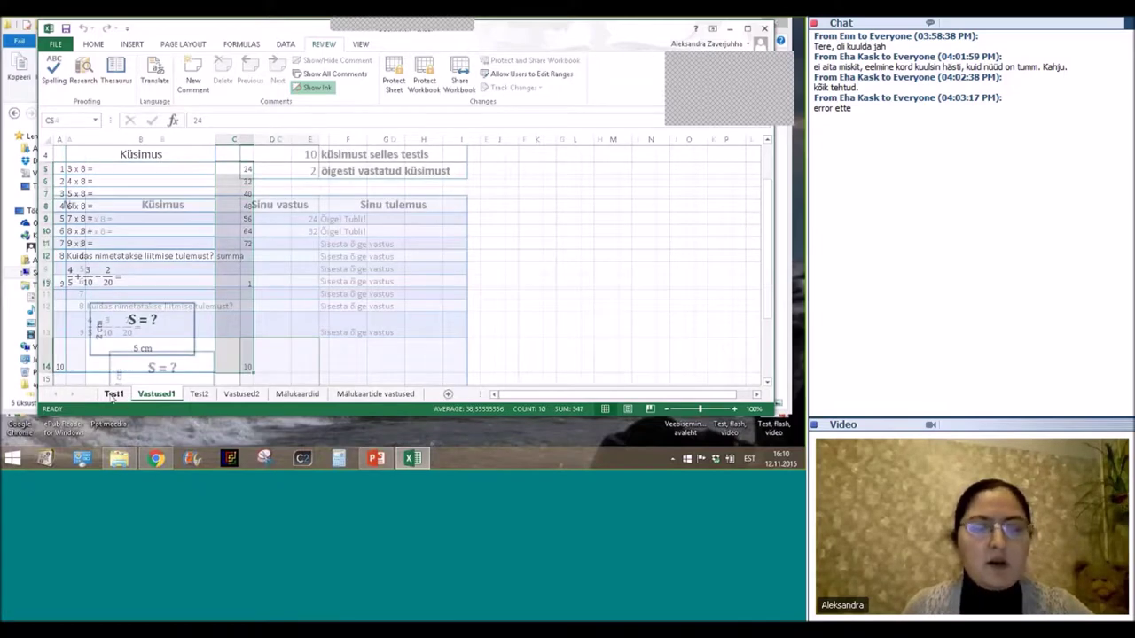
{"action": "left_click", "coordinate": [278, 233]}
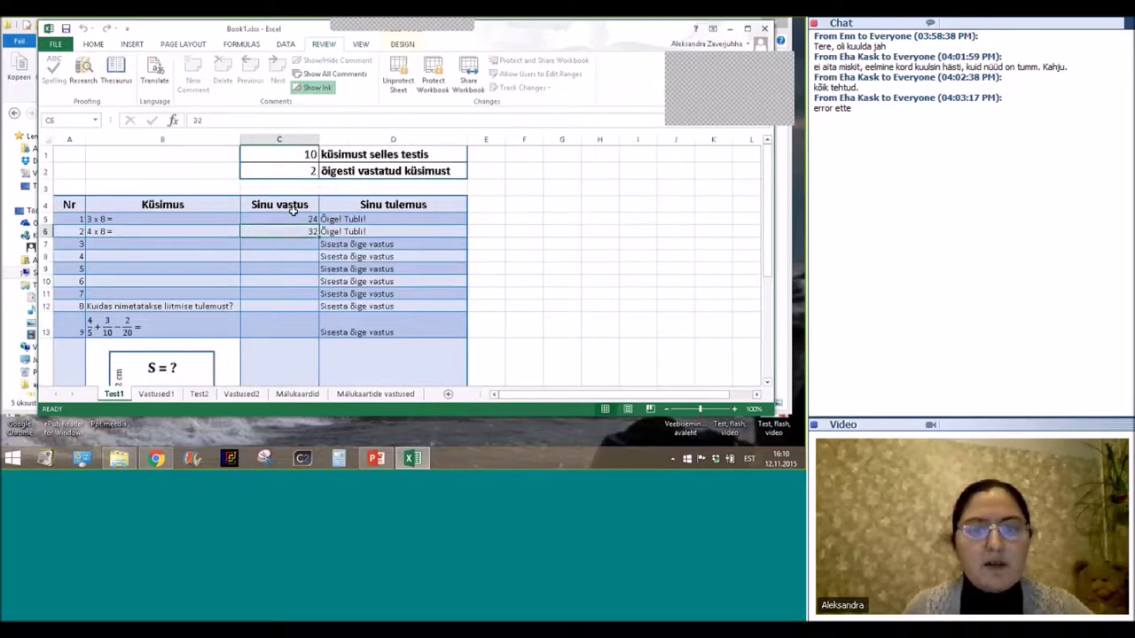
{"action": "left_click", "coordinate": [297, 218]}
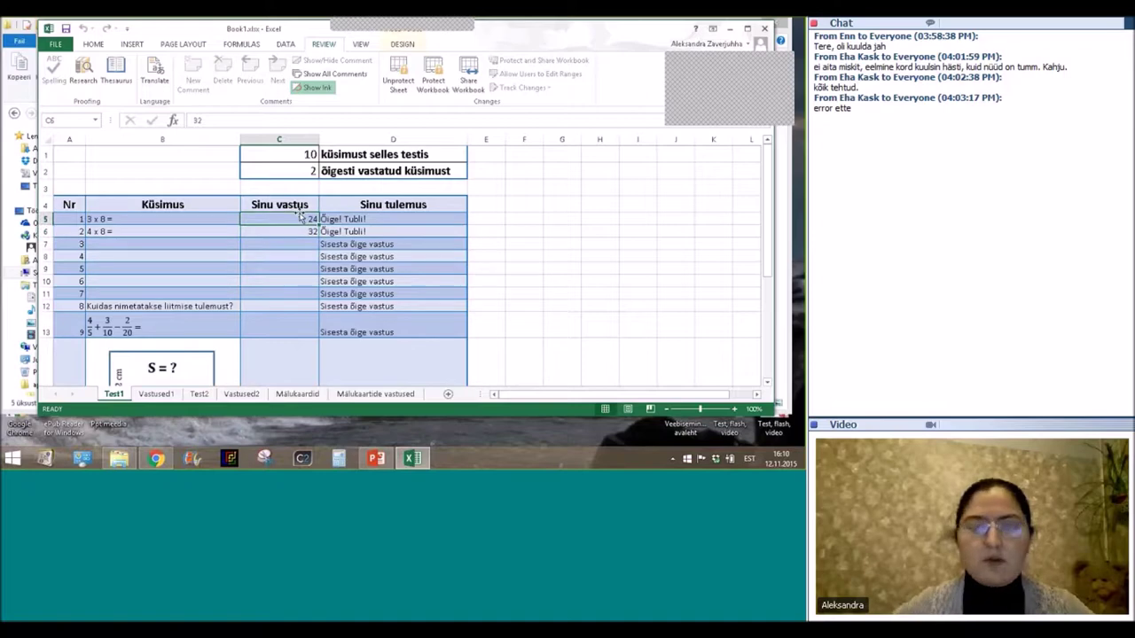
{"action": "key", "text": "BackSpace"}
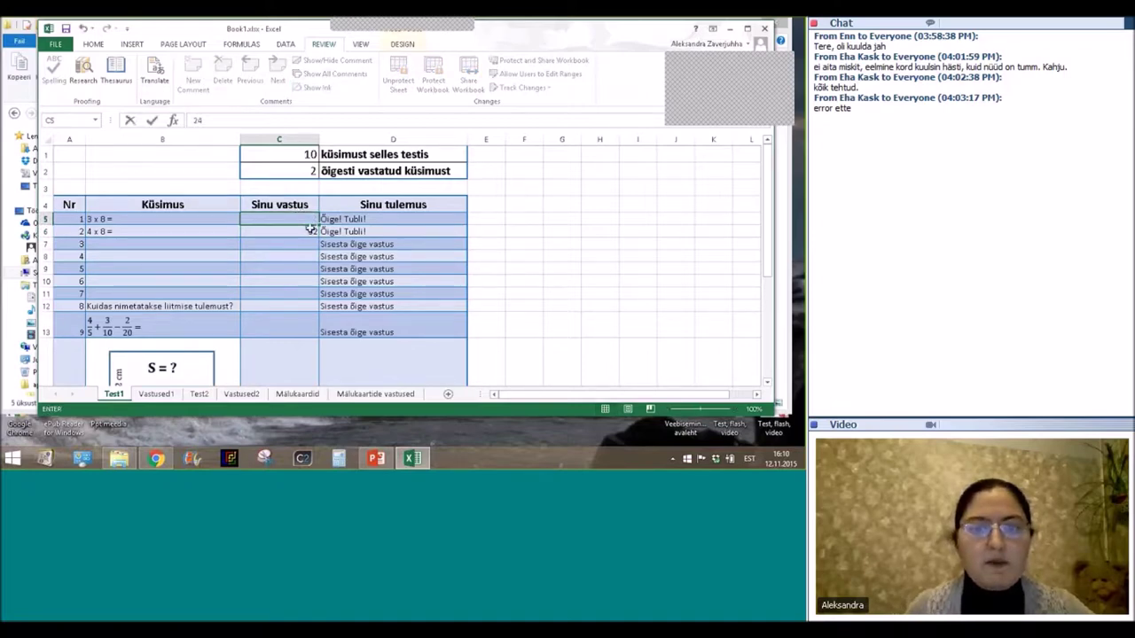
{"action": "left_click", "coordinate": [307, 232]}
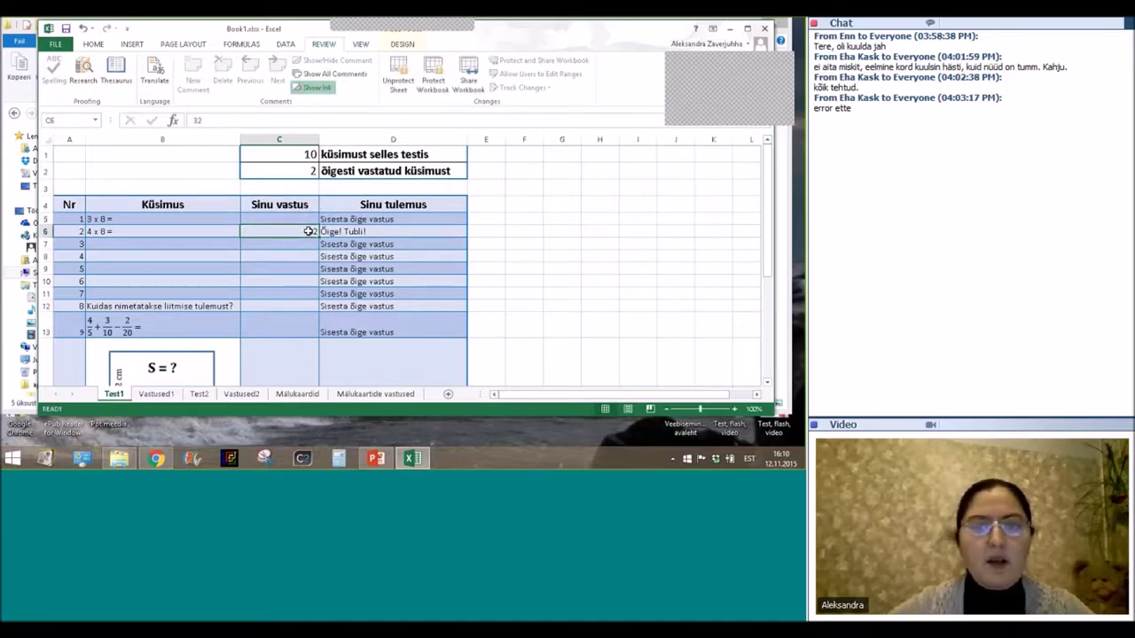
{"action": "key", "text": "BackSpace"}
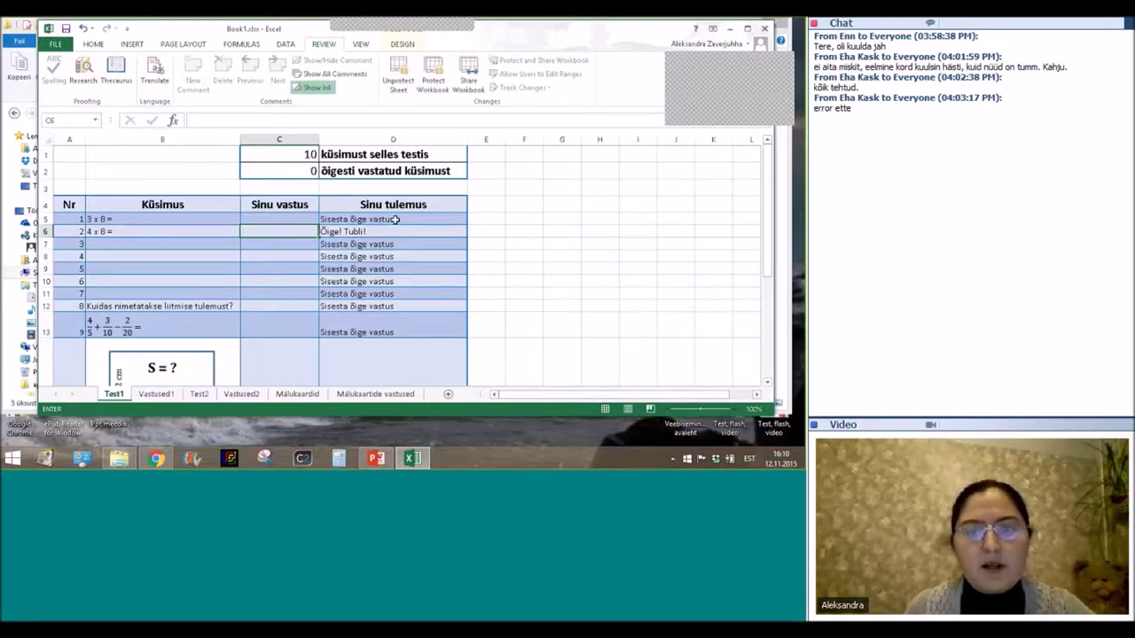
{"action": "key", "text": "ctrl+Return"}
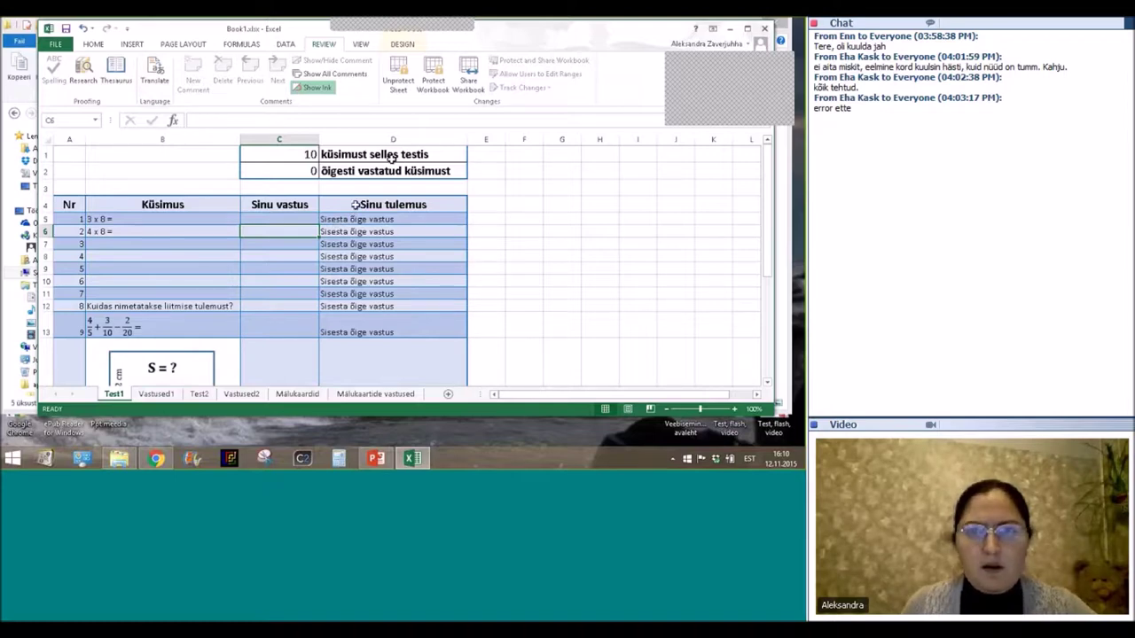
{"action": "left_click", "coordinate": [398, 75]}
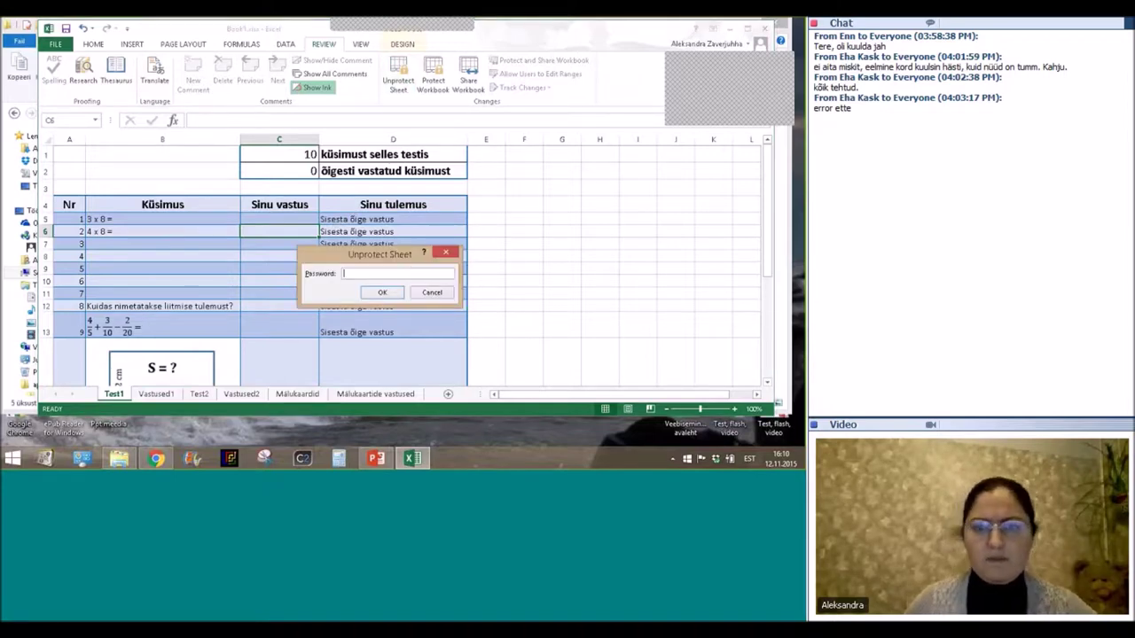
Enter the sheet password to remove Test1's protection, then select the feedback cell D5.
{"action": "type", "text": "12345"}
{"action": "key", "text": "Return"}
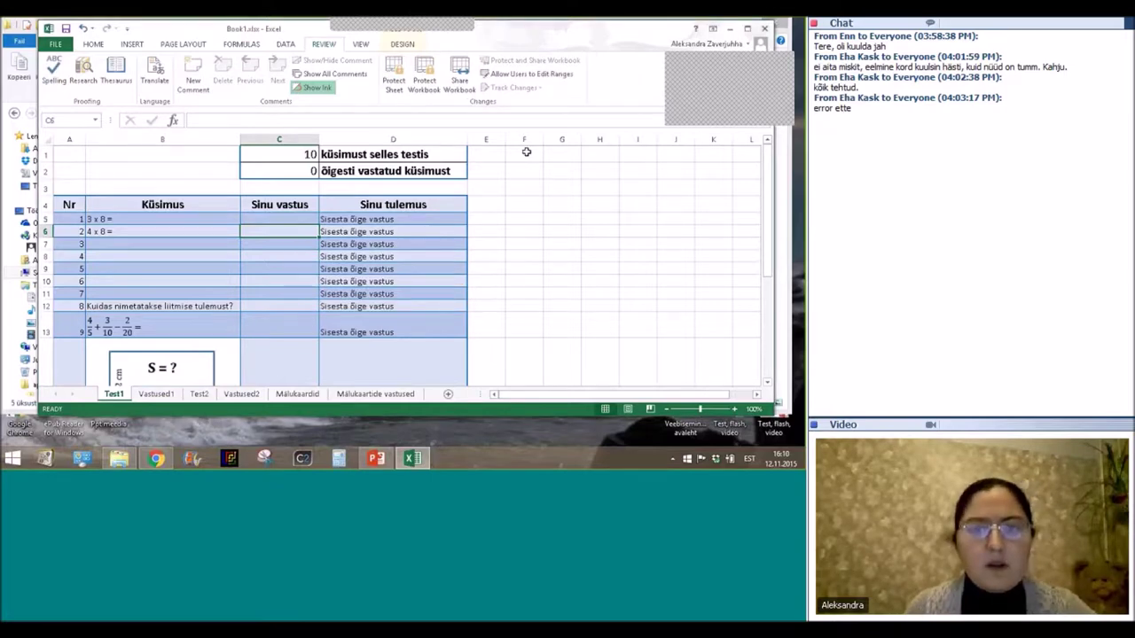
{"action": "left_click", "coordinate": [374, 220]}
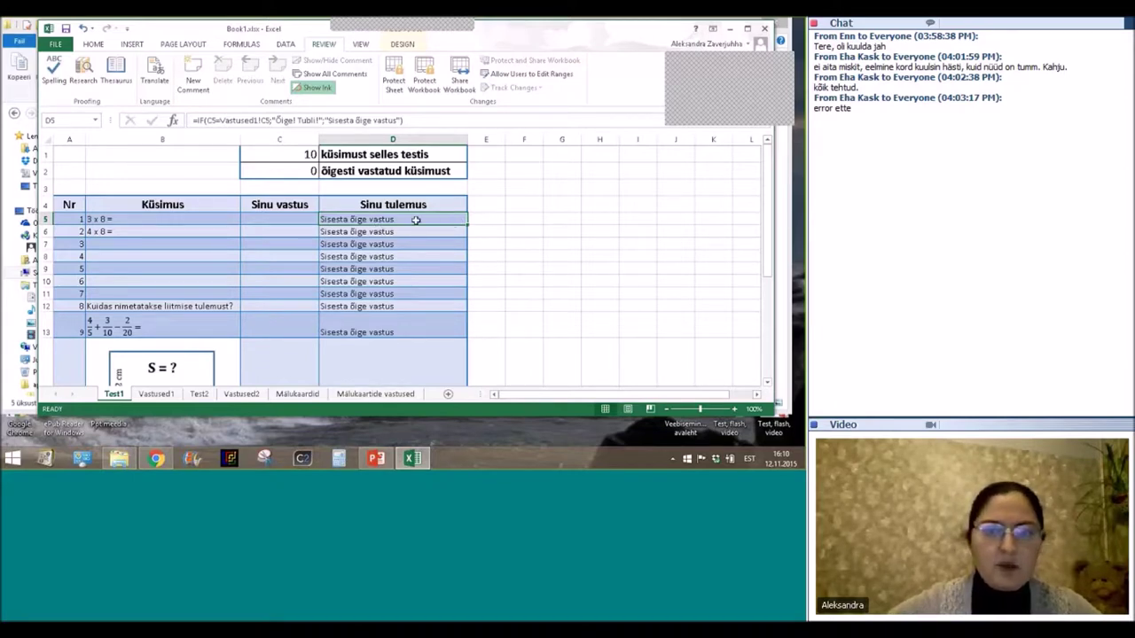
Delete the existing feedback formula from D5.
{"action": "double_click", "coordinate": [415, 219]}
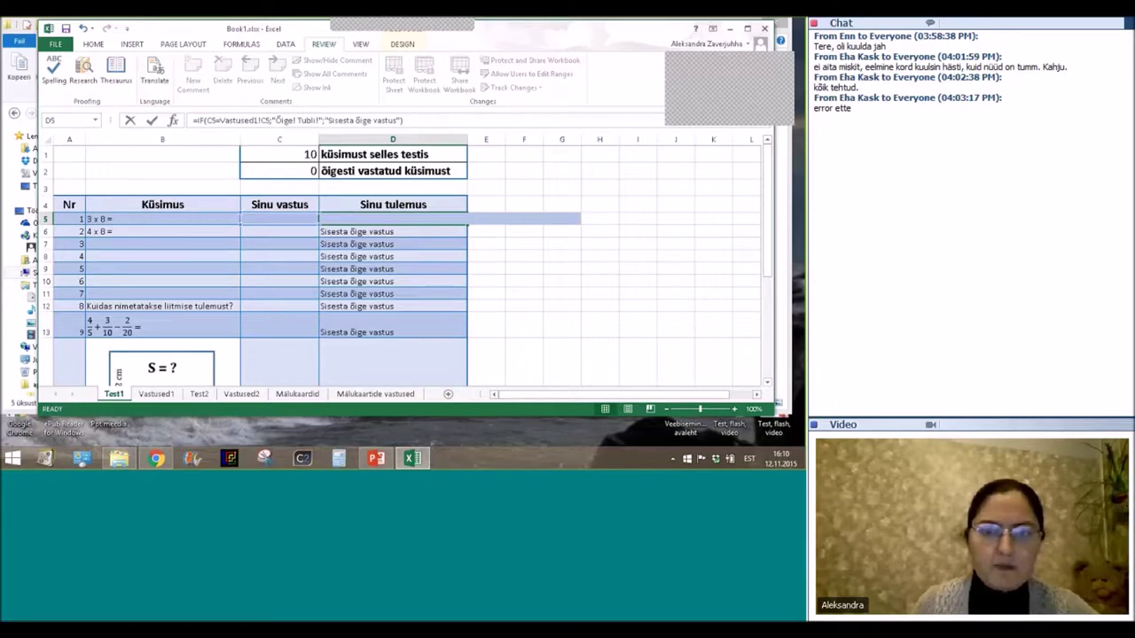
{"action": "key", "text": "BackSpace"}
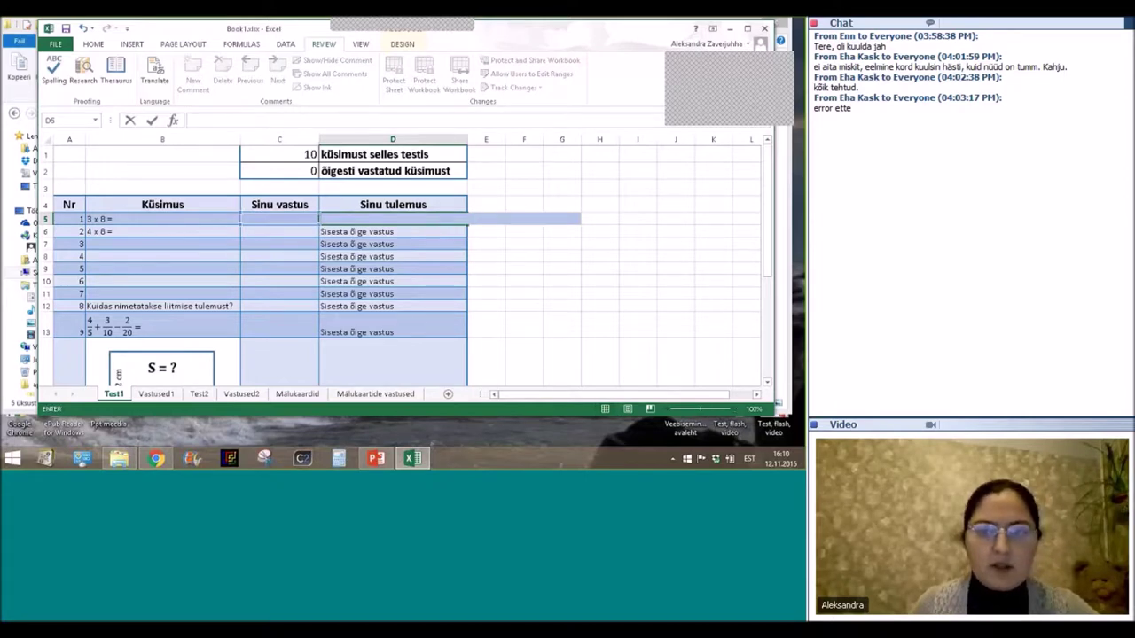
{"action": "left_click", "coordinate": [367, 220]}
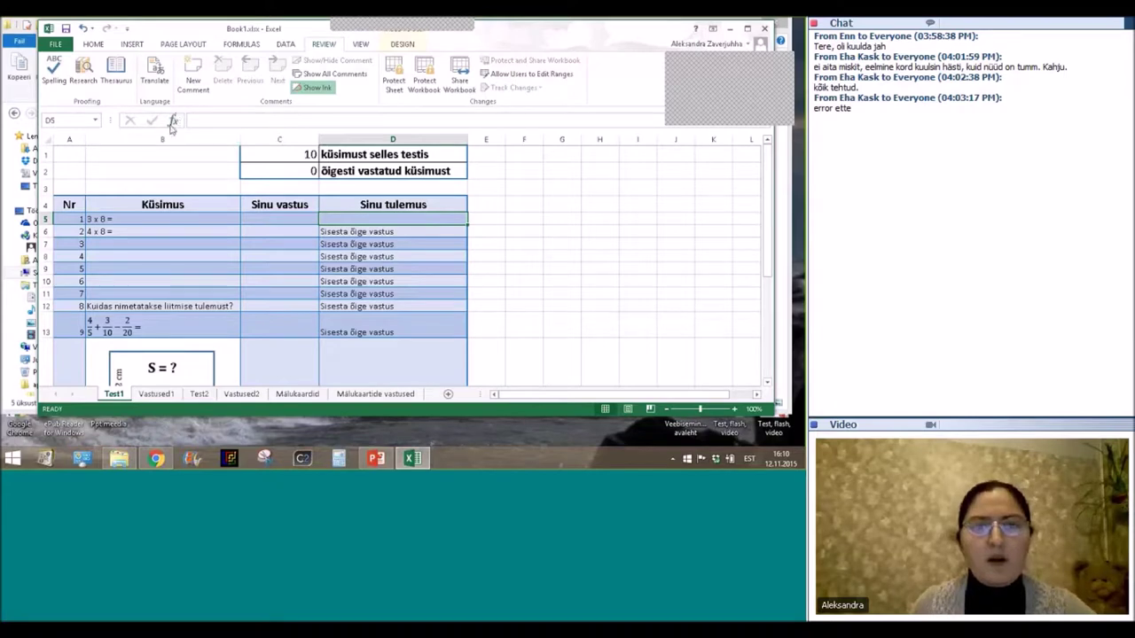
Insert the IF function into D5 from the Insert Function dialog.
{"action": "left_click", "coordinate": [173, 121]}
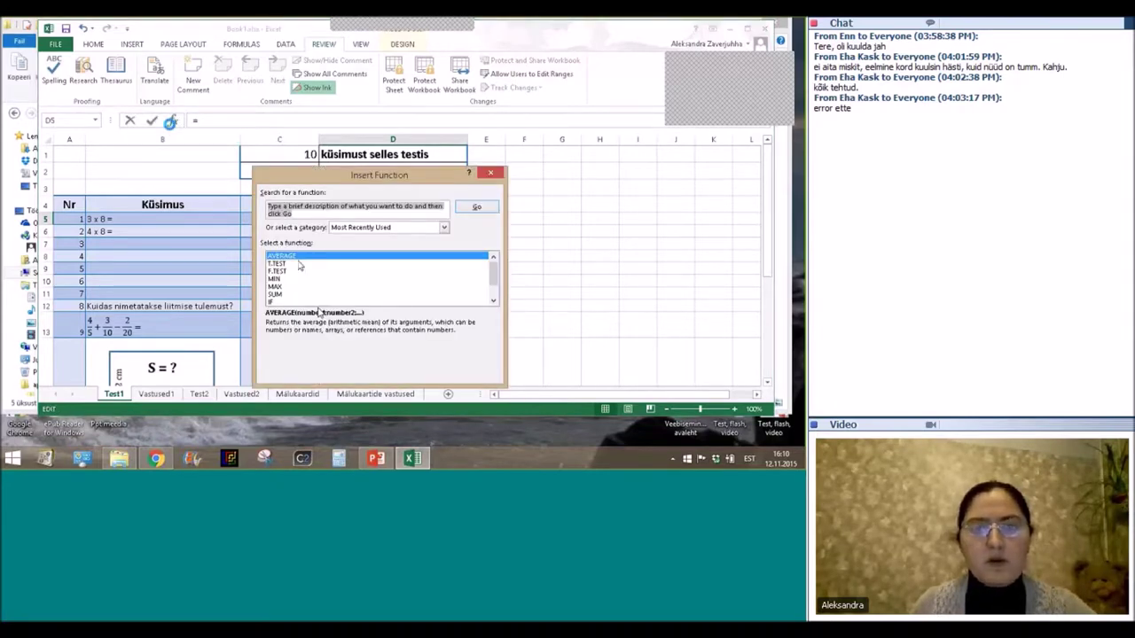
{"action": "left_click", "coordinate": [275, 302]}
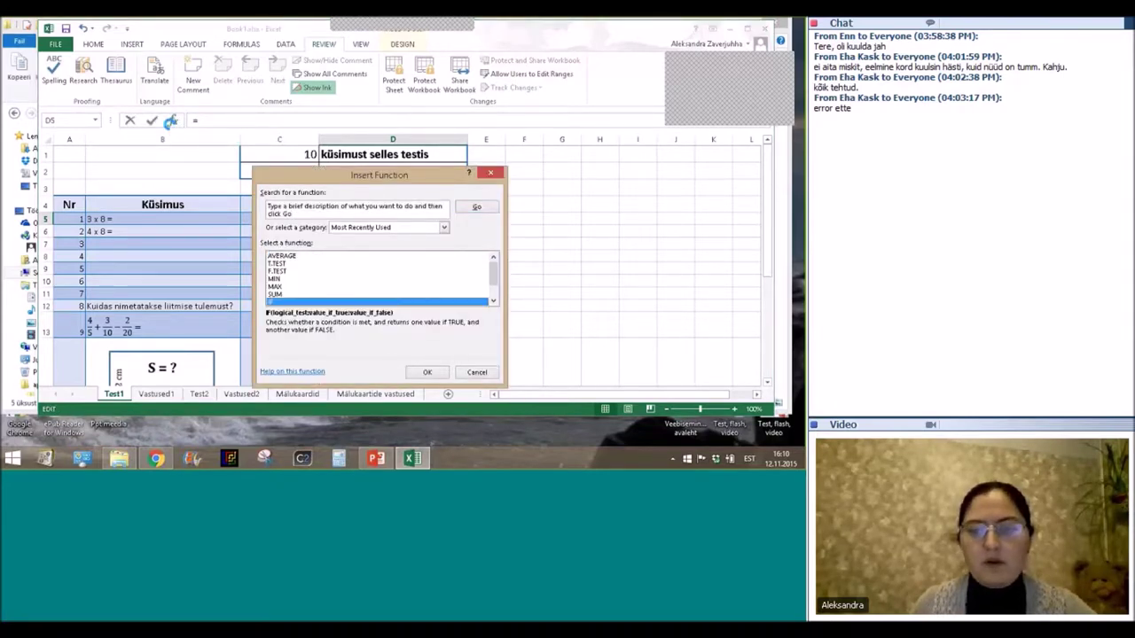
{"action": "left_click", "coordinate": [424, 375]}
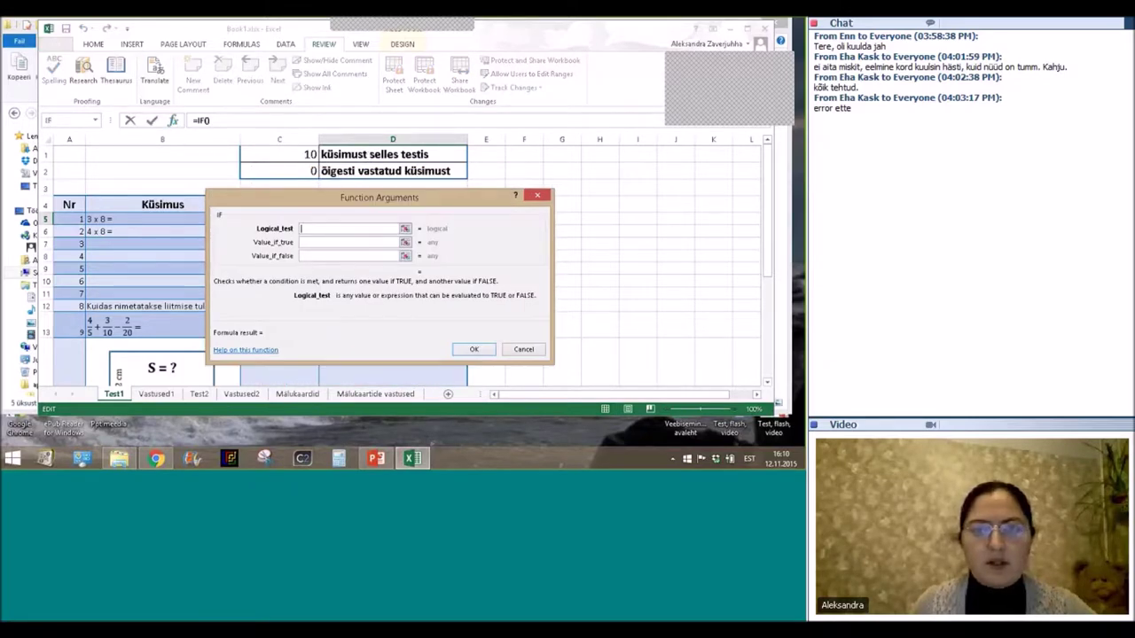
Set the IF logical test to C5=Vastused1!C5.
{"action": "left_click_drag", "start_coordinate": [391, 201], "coordinate": [595, 182]}
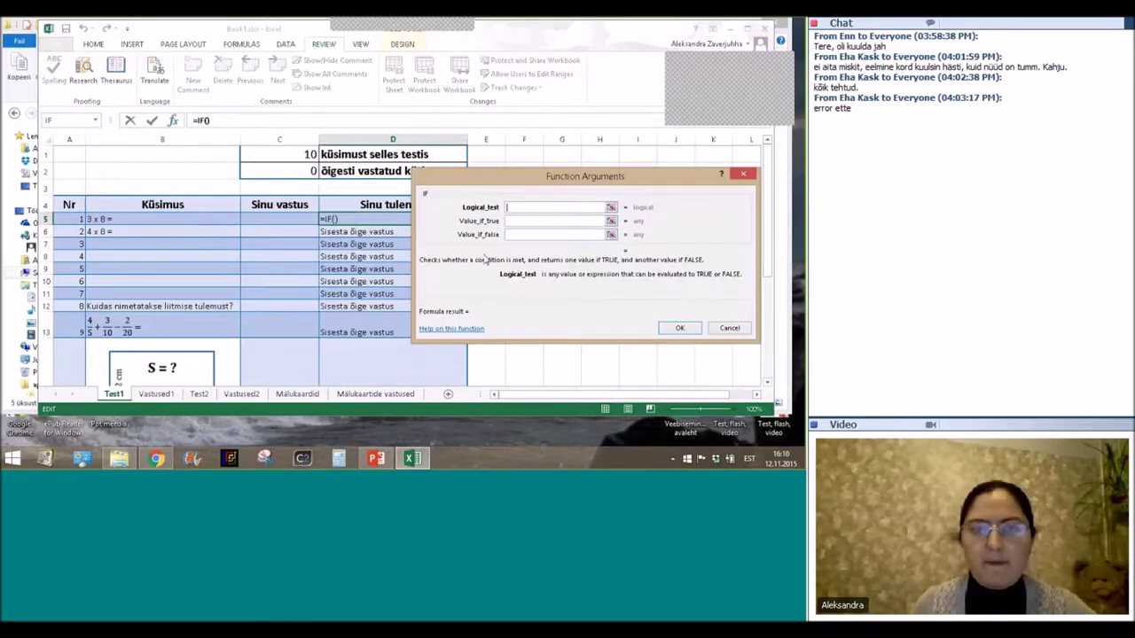
{"action": "left_click", "coordinate": [272, 219]}
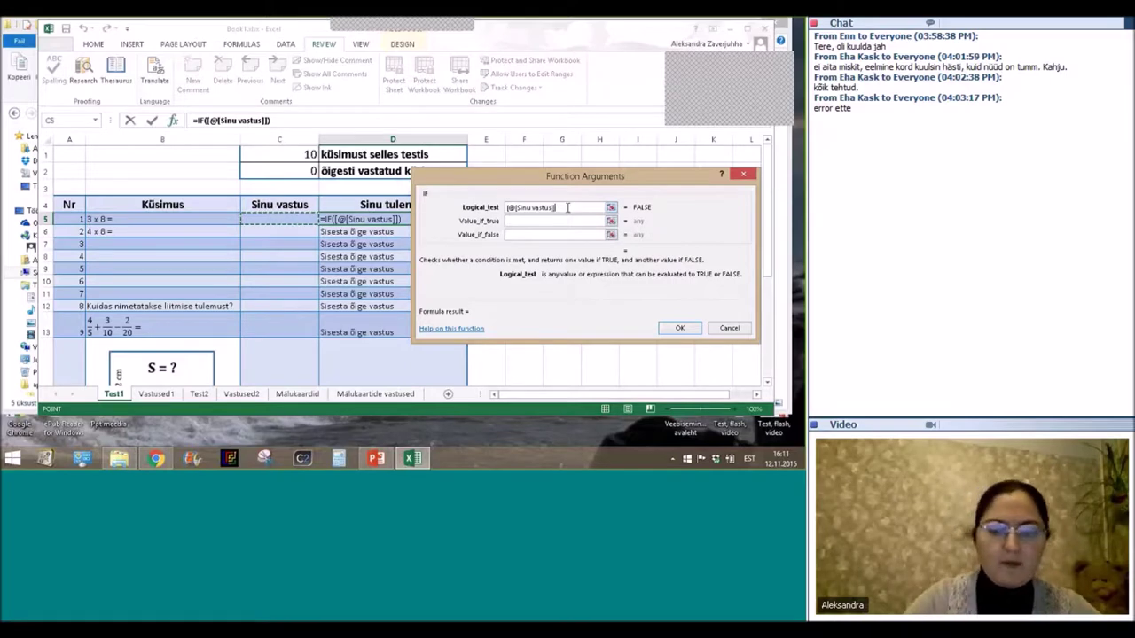
{"action": "left_click", "coordinate": [565, 207]}
{"action": "type", "text": "="}
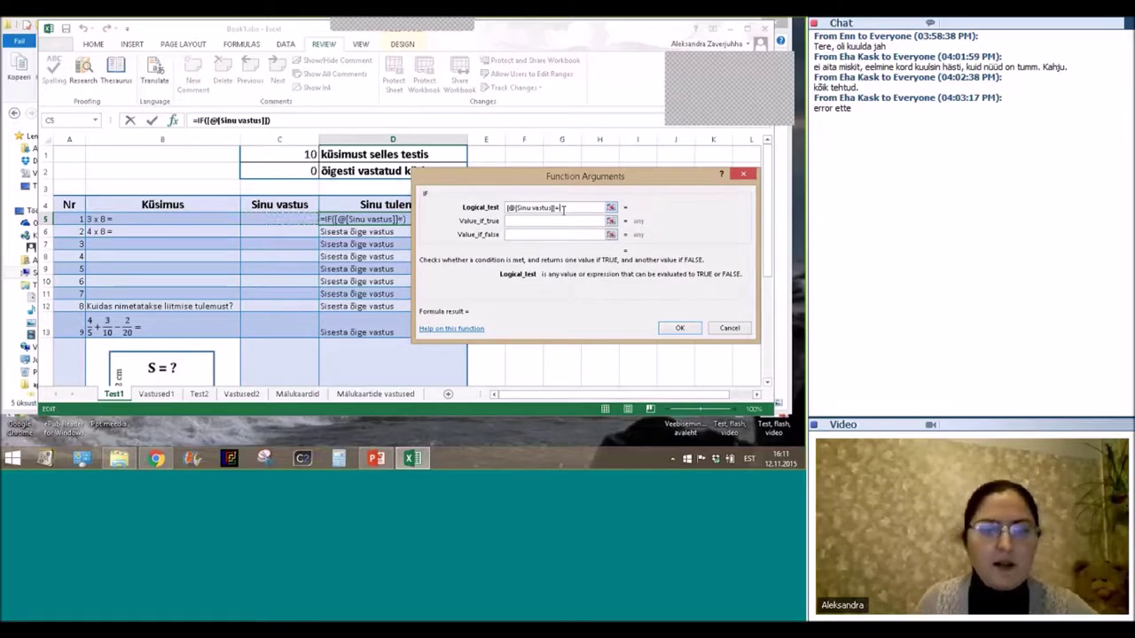
{"action": "left_click", "coordinate": [156, 393]}
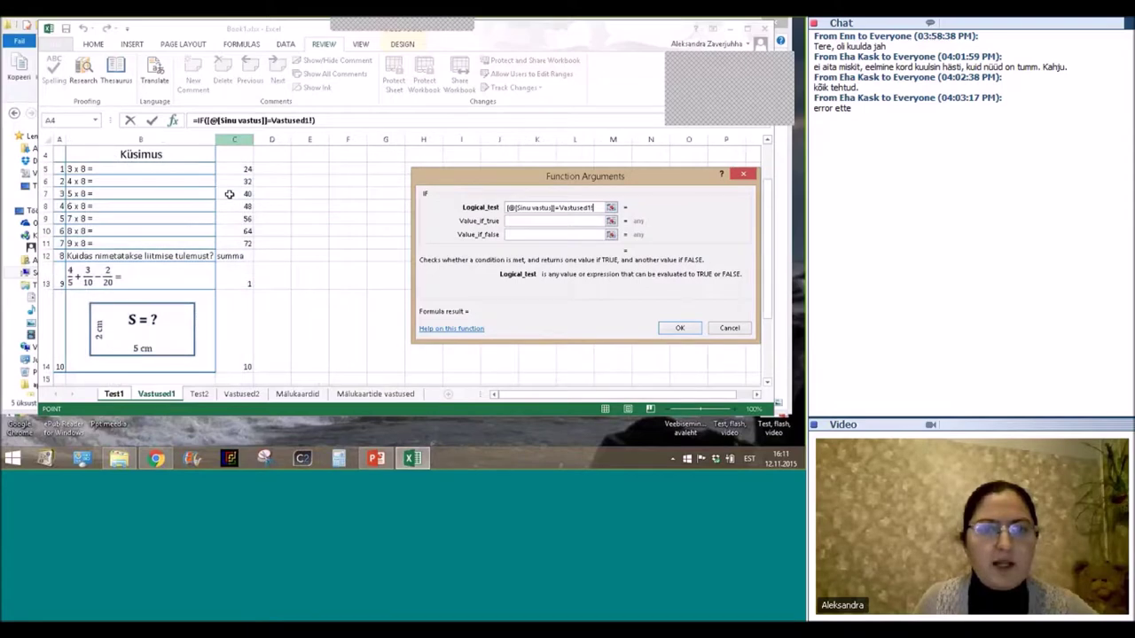
{"action": "left_click", "coordinate": [238, 170]}
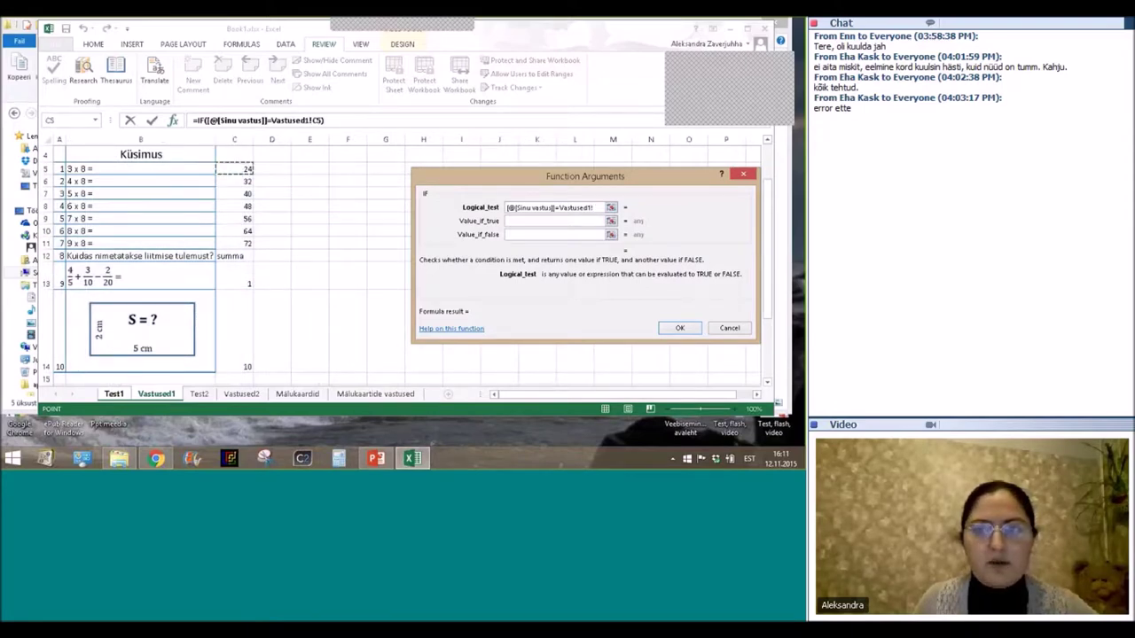
{"action": "left_click", "coordinate": [533, 221]}
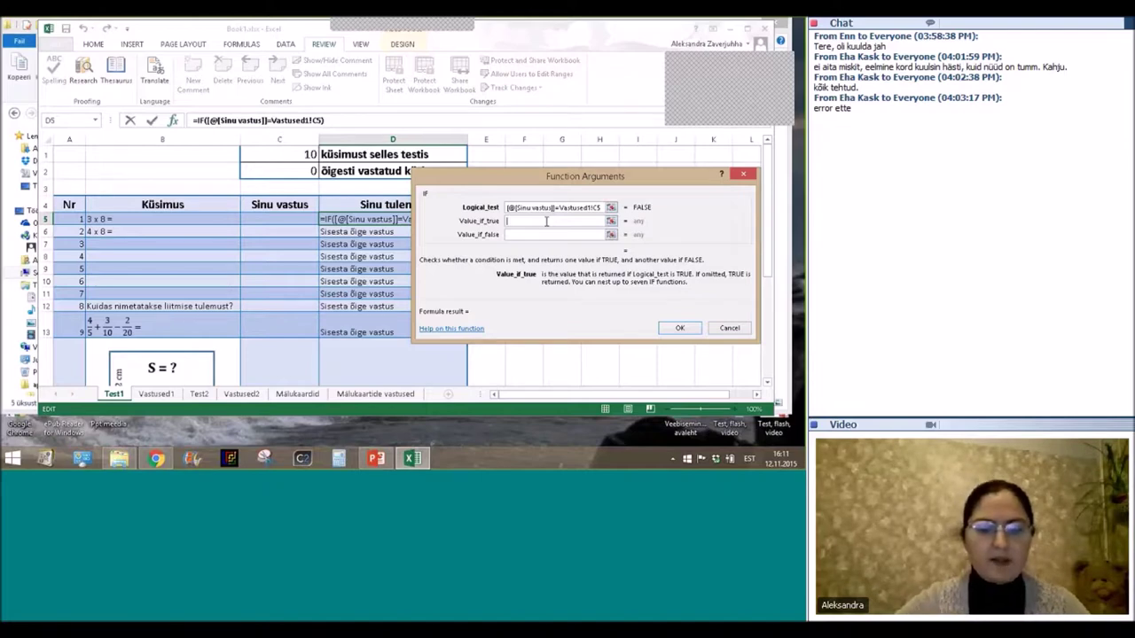
Give the IF result "Tubli!" when true and "Sisesta õige vastus" when false, and confirm.
{"action": "type", "text": "Tub"}
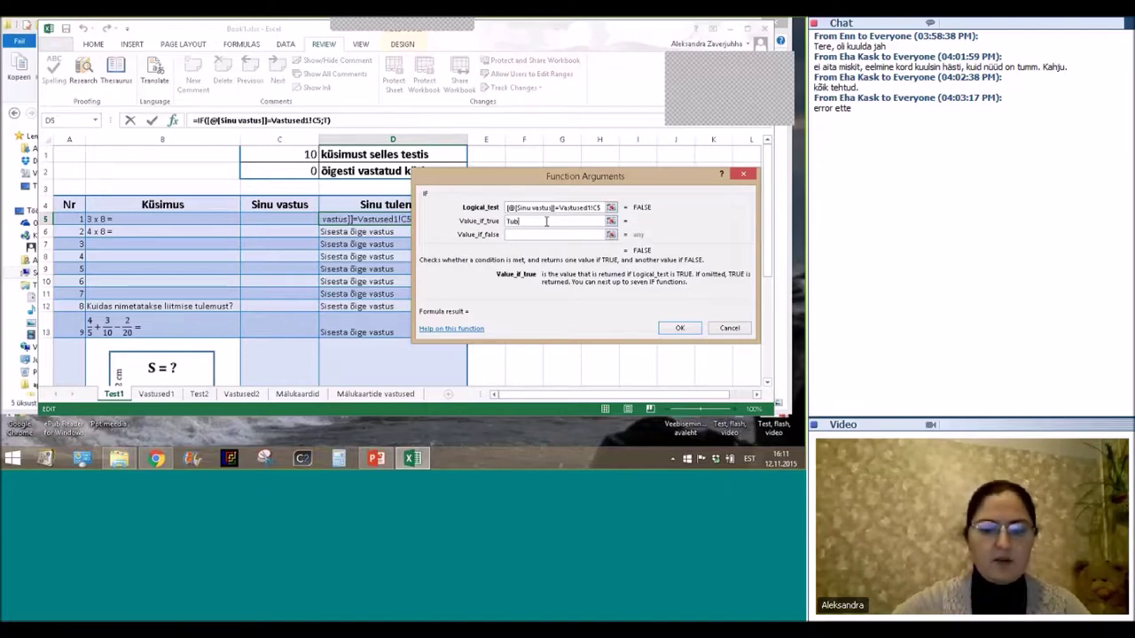
{"action": "type", "text": "li!"}
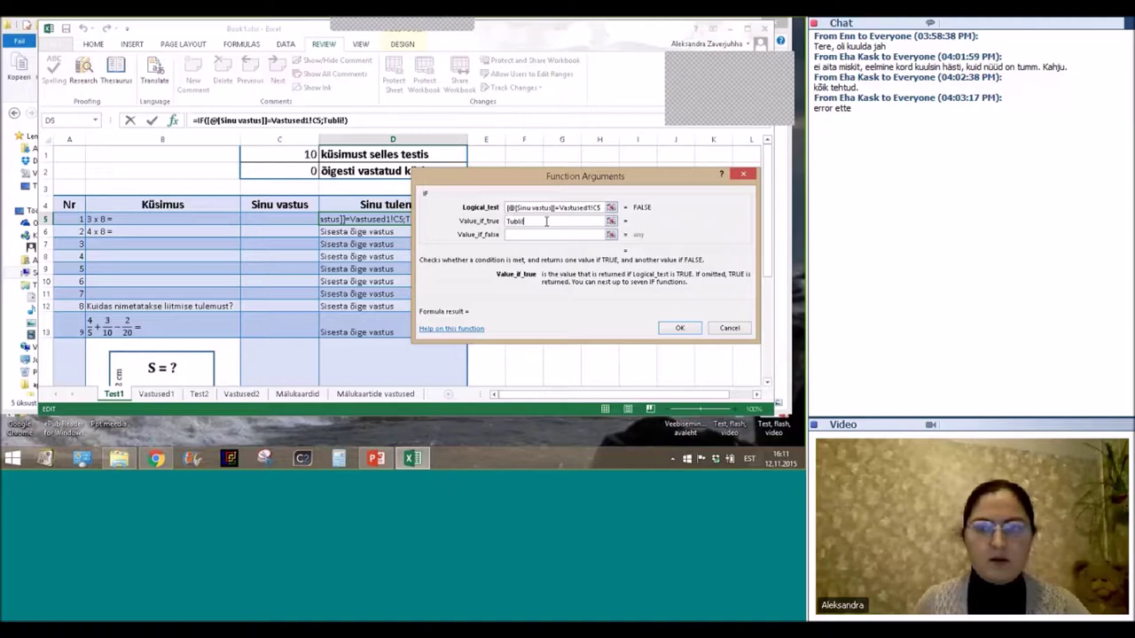
{"action": "left_click", "coordinate": [521, 234]}
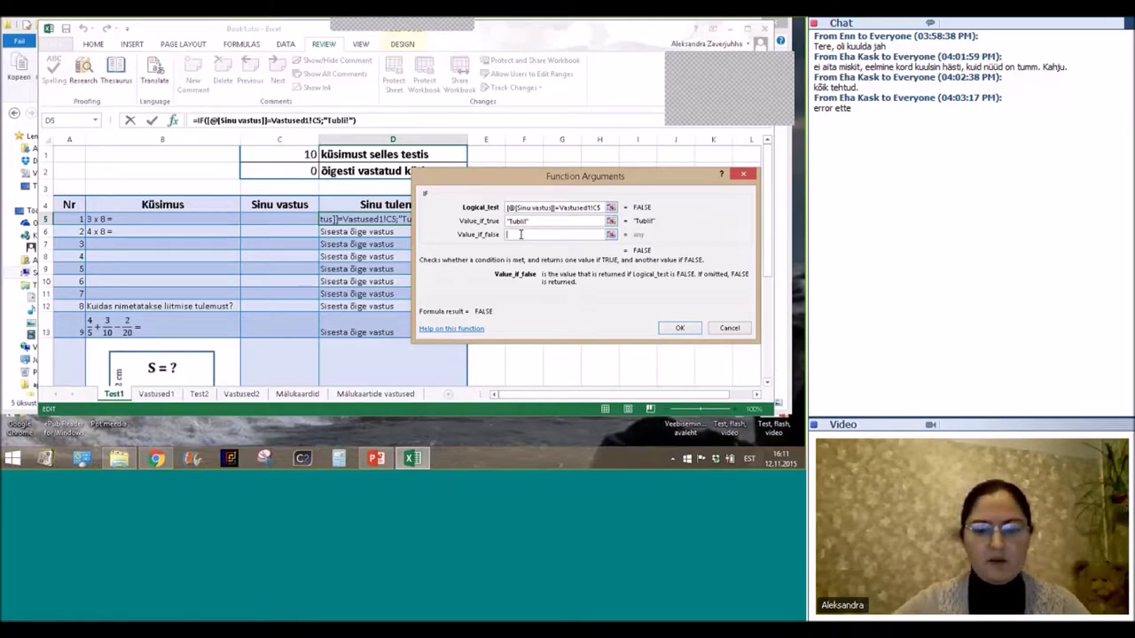
{"action": "type", "text": "Sisesta õ"}
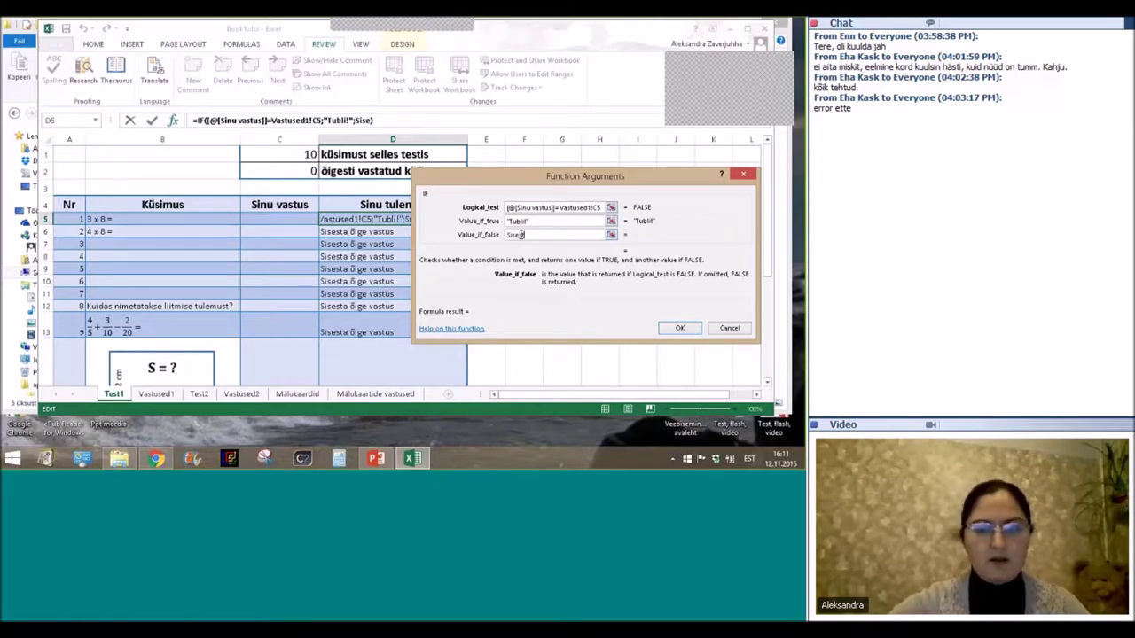
{"action": "type", "text": "i"}
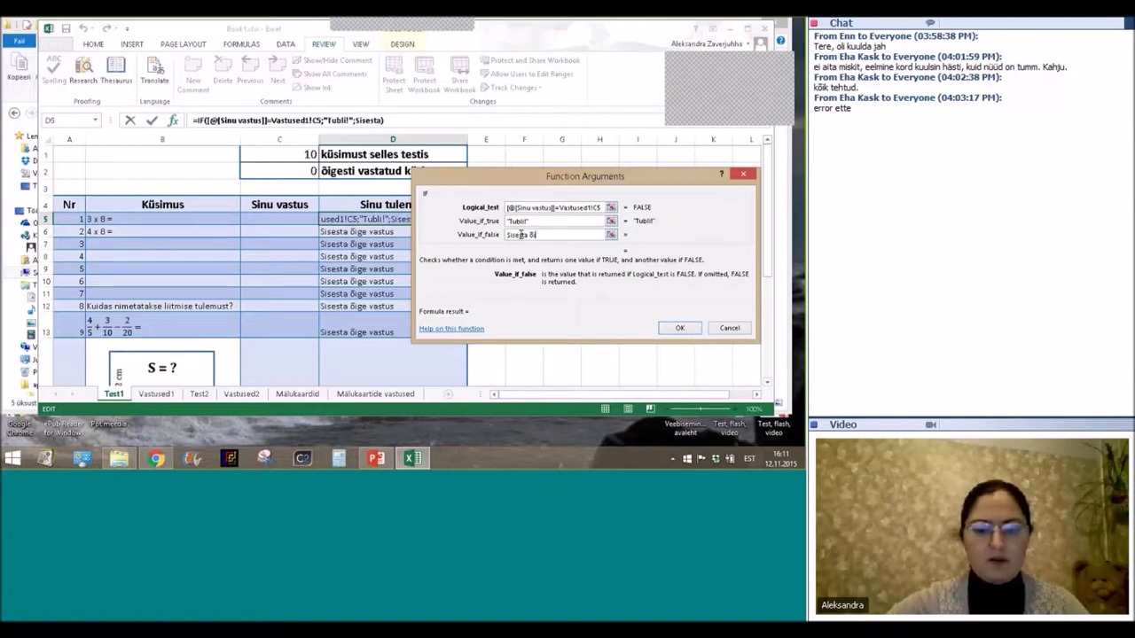
{"action": "type", "text": "ge vast"}
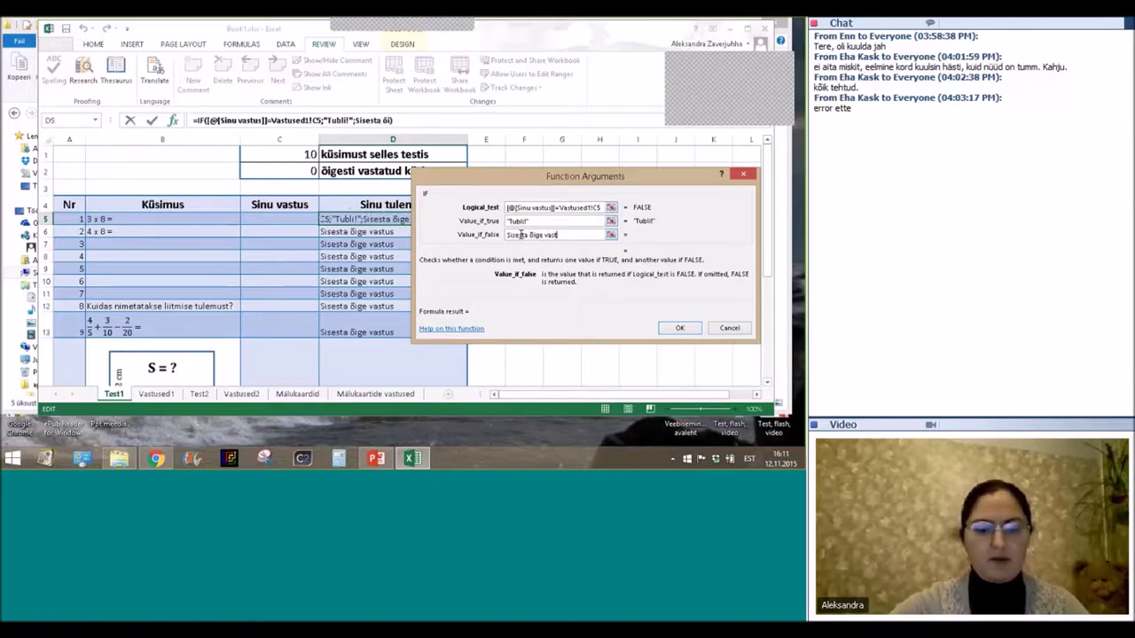
{"action": "type", "text": "u"}
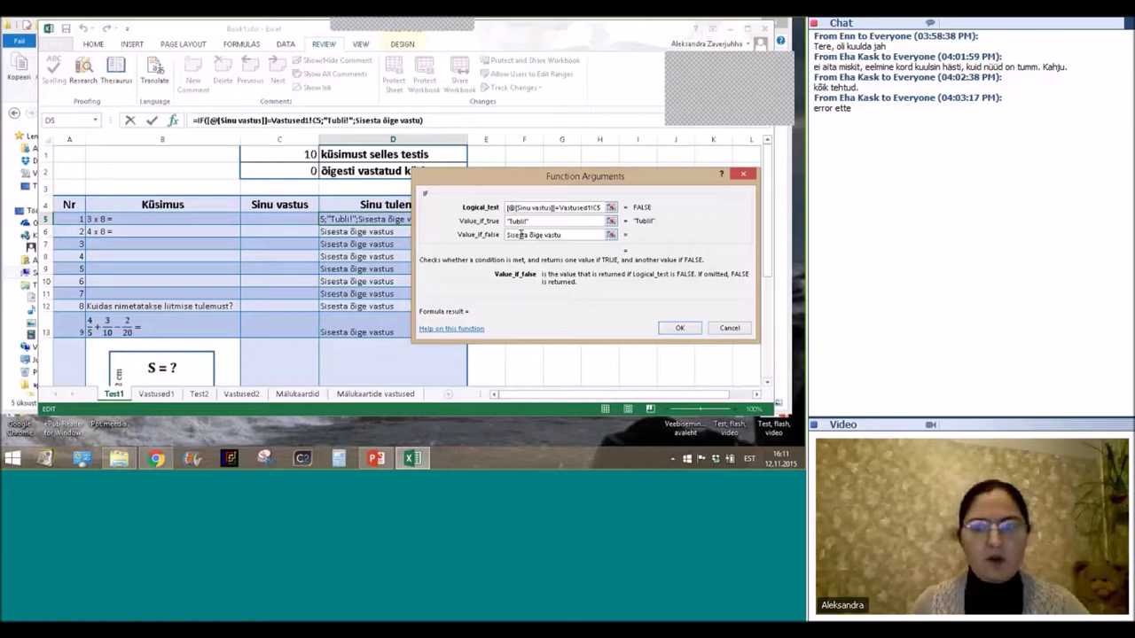
{"action": "type", "text": "s"}
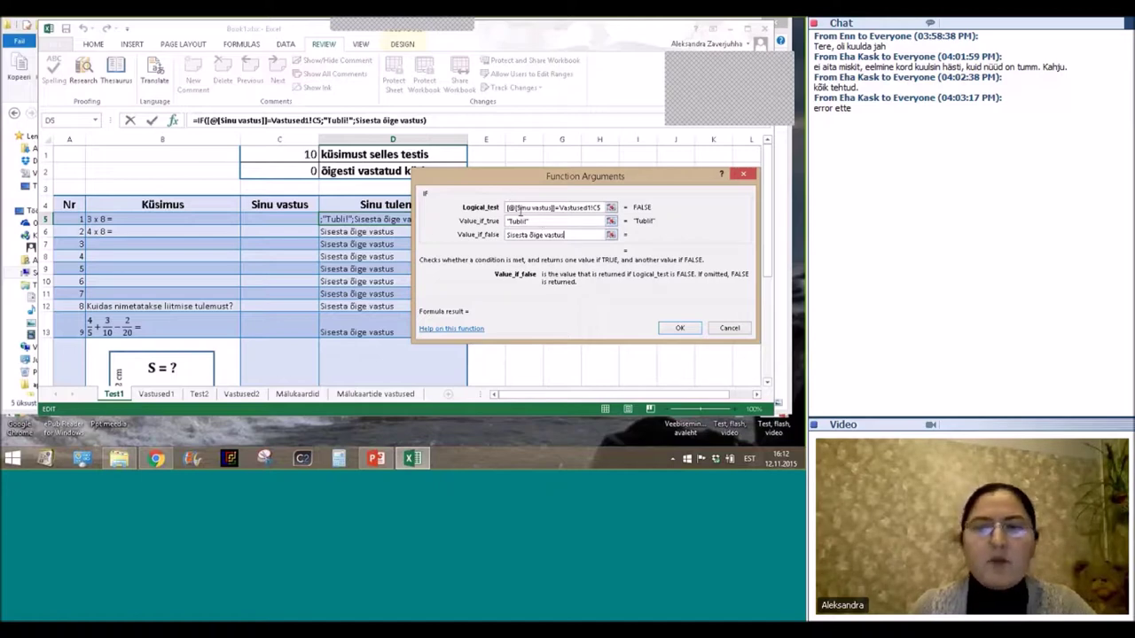
{"action": "left_click", "coordinate": [679, 328]}
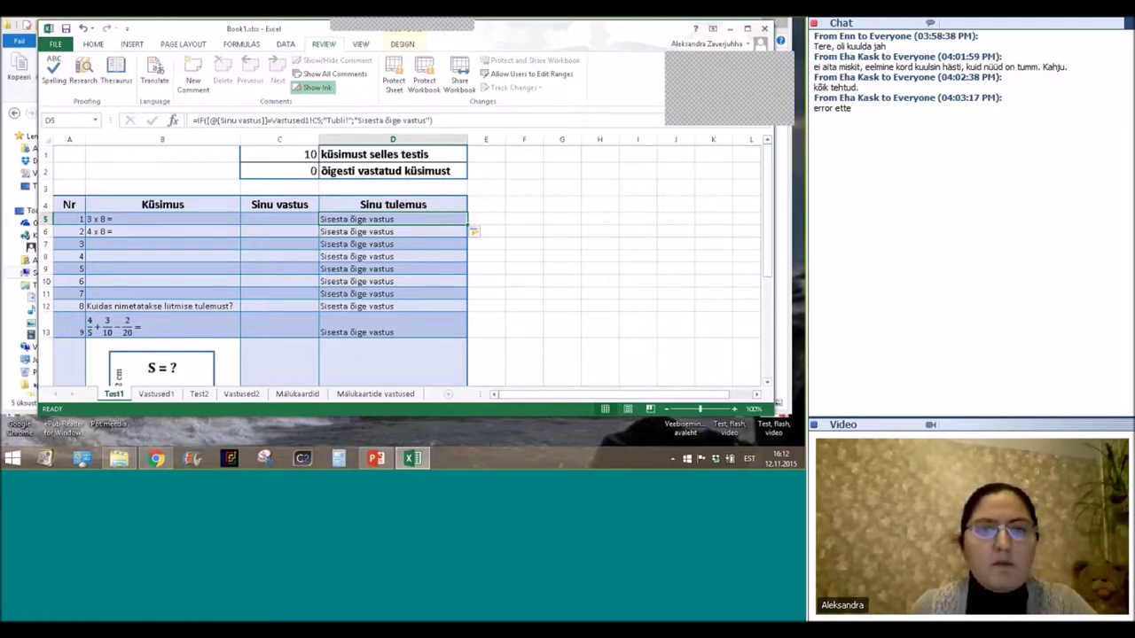
Remove "Õige!" from C2's criteria so it reads =COUNTIF(D5:D14;"Tubli!").
{"action": "left_click", "coordinate": [289, 153]}
{"action": "scroll", "coordinate": [581, 235], "scroll_direction": "down", "scroll_amount": 1}
{"action": "scroll", "coordinate": [575, 245], "scroll_direction": "up", "scroll_amount": 1}
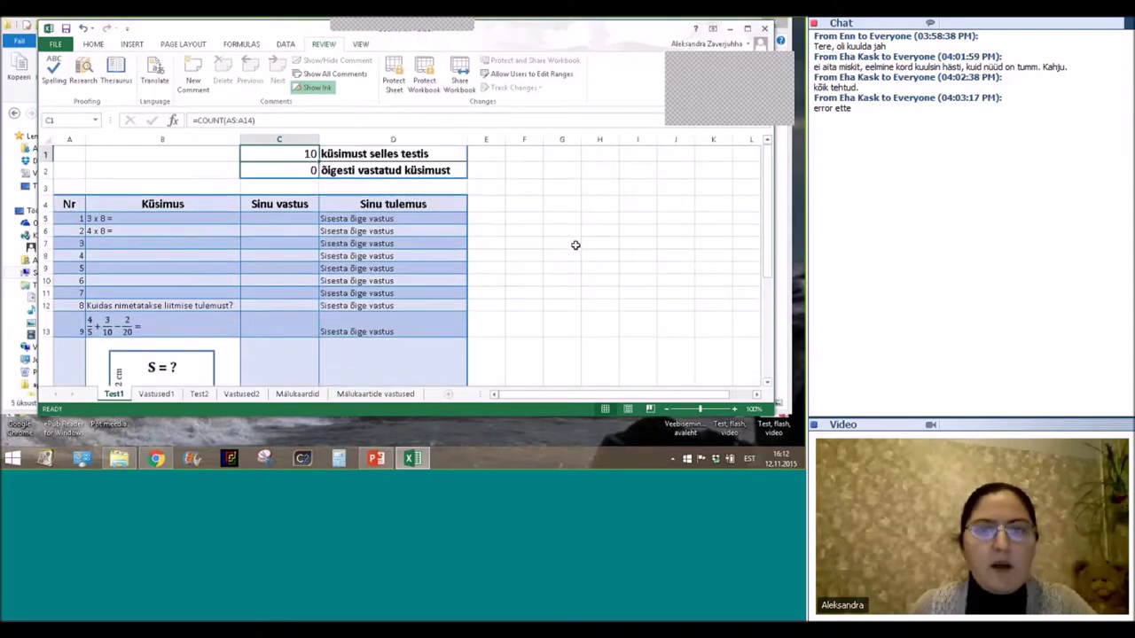
{"action": "left_click", "coordinate": [293, 170]}
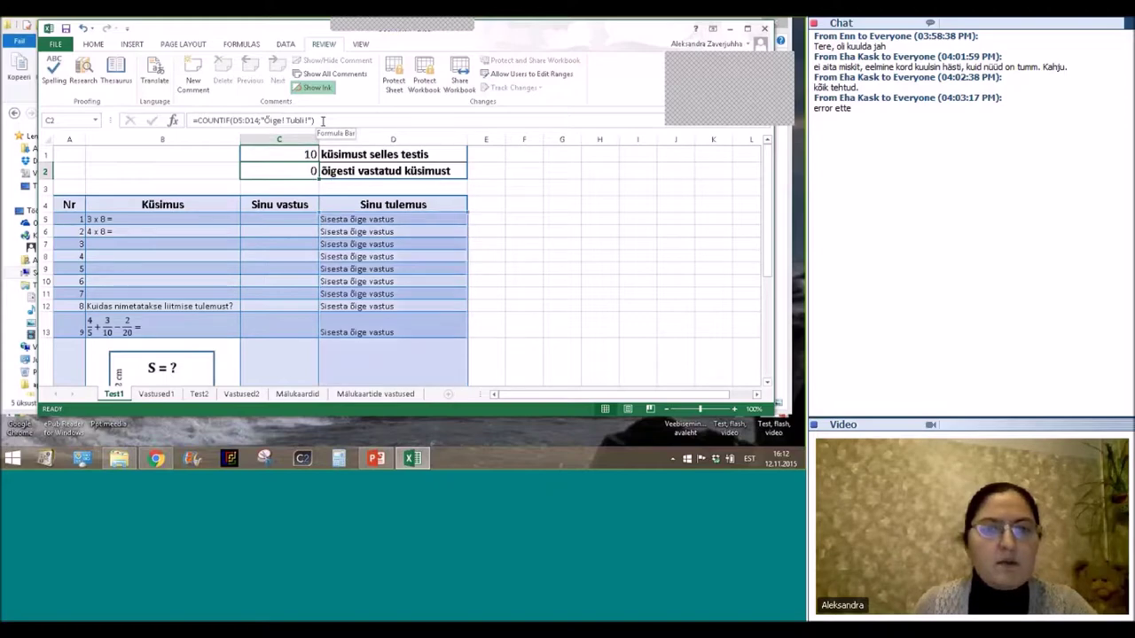
{"action": "left_click", "coordinate": [322, 121]}
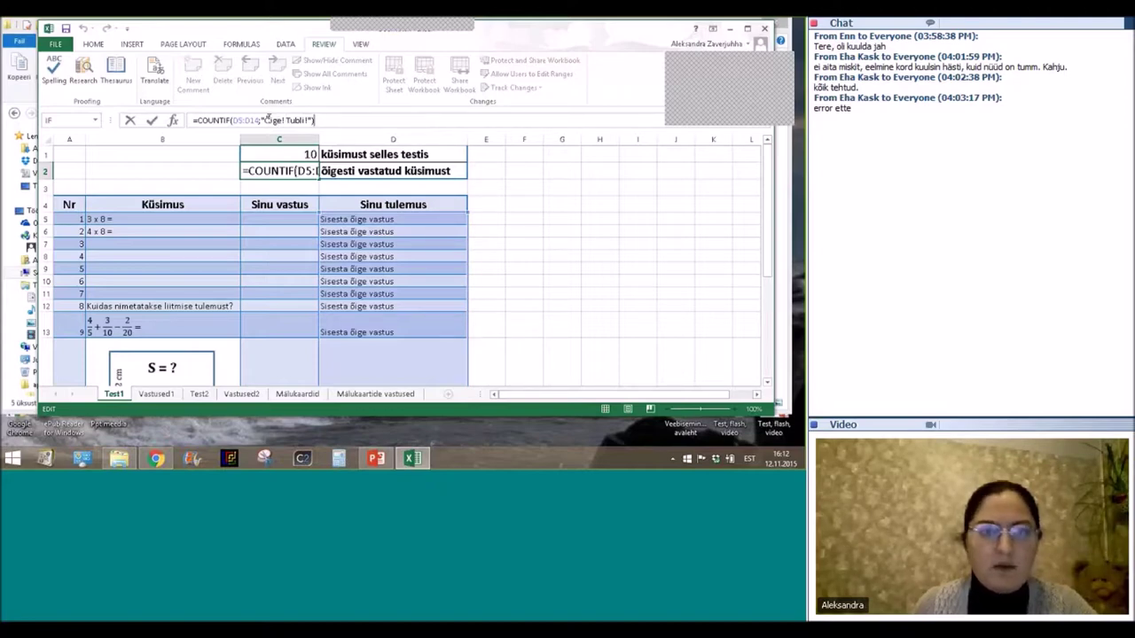
{"action": "left_click", "coordinate": [266, 119]}
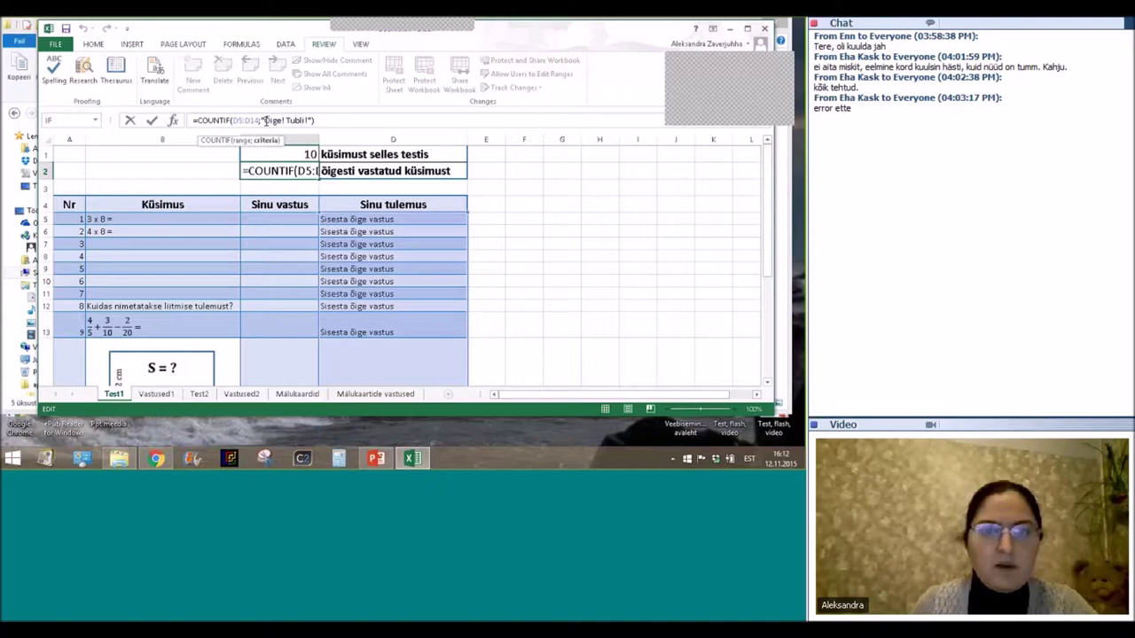
{"action": "double_click", "coordinate": [271, 119]}
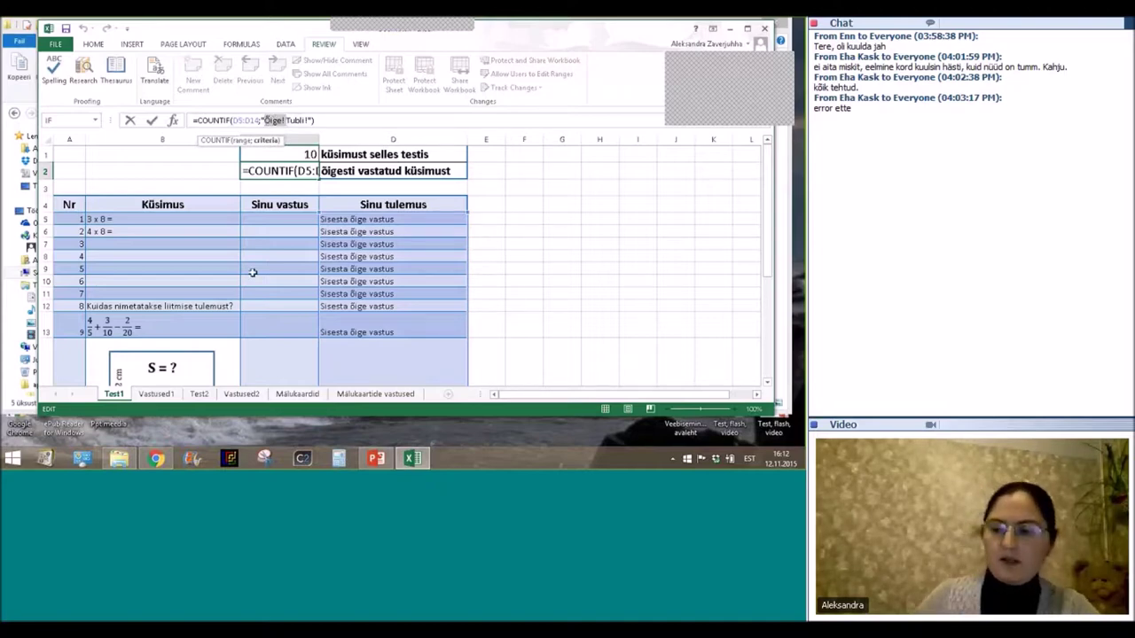
{"action": "key", "text": "Delete"}
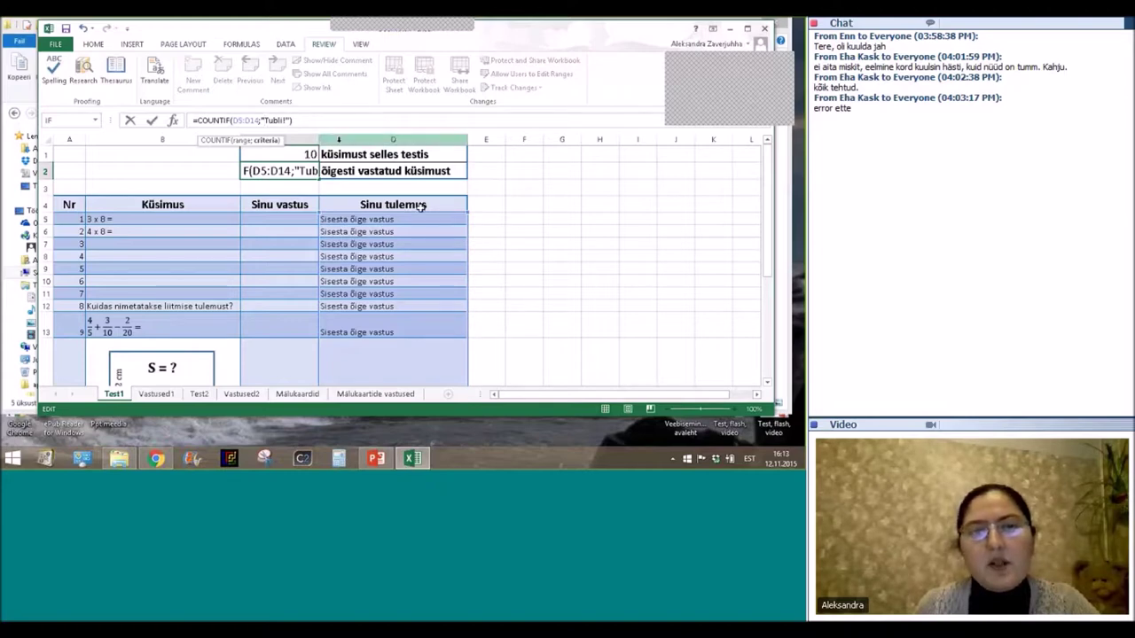
{"action": "left_click", "coordinate": [333, 121]}
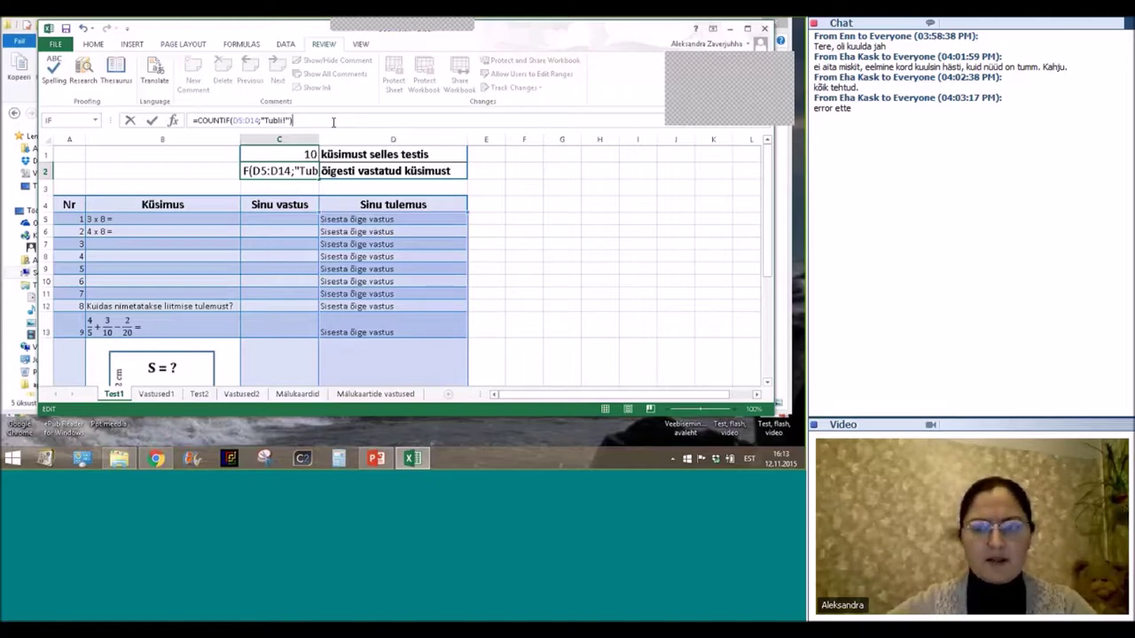
{"action": "key", "text": "Return"}
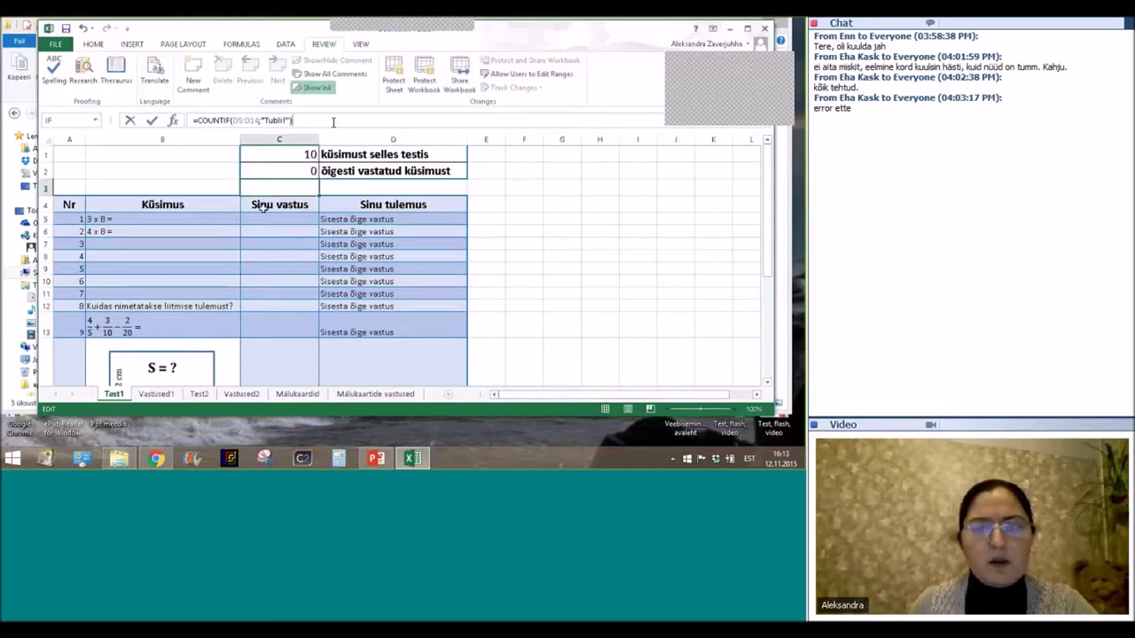
{"action": "key", "text": "Up"}
Answer question 1 with 23, then 24, and confirm D5 shows Tubli! and C2 reads 1.
{"action": "left_click", "coordinate": [276, 220]}
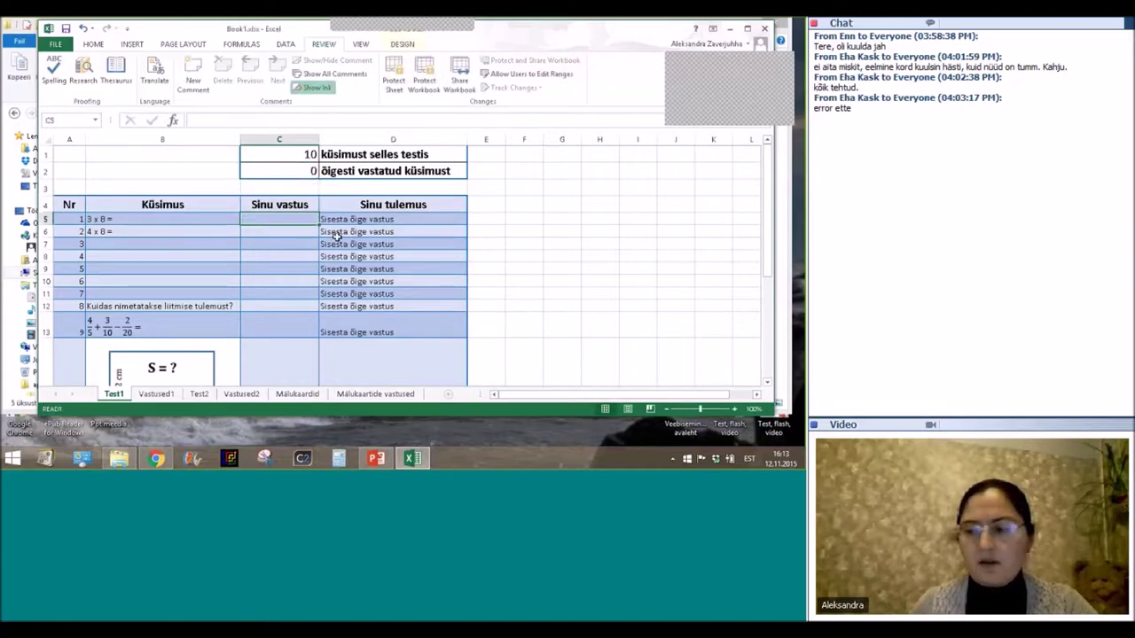
{"action": "type", "text": "23"}
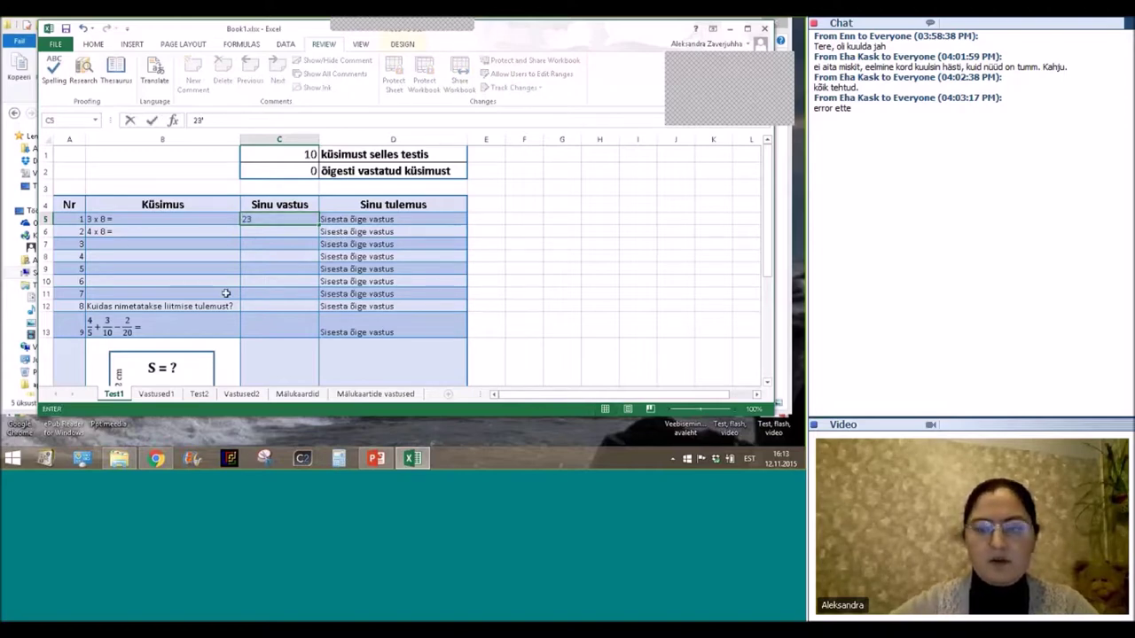
{"action": "key", "text": "Return"}
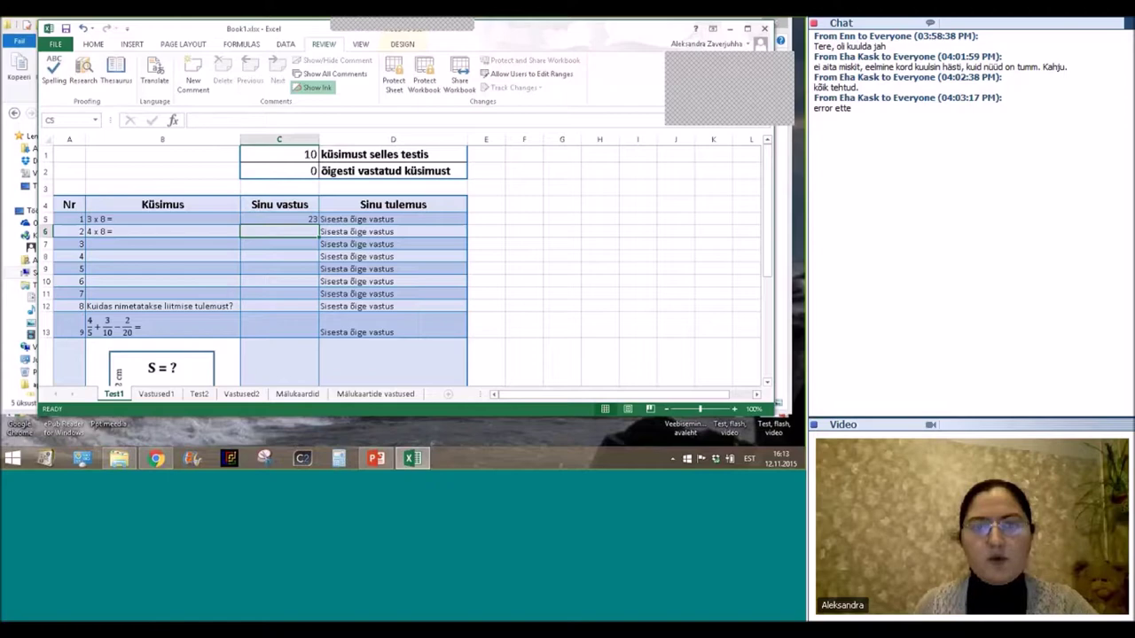
{"action": "left_click", "coordinate": [280, 218]}
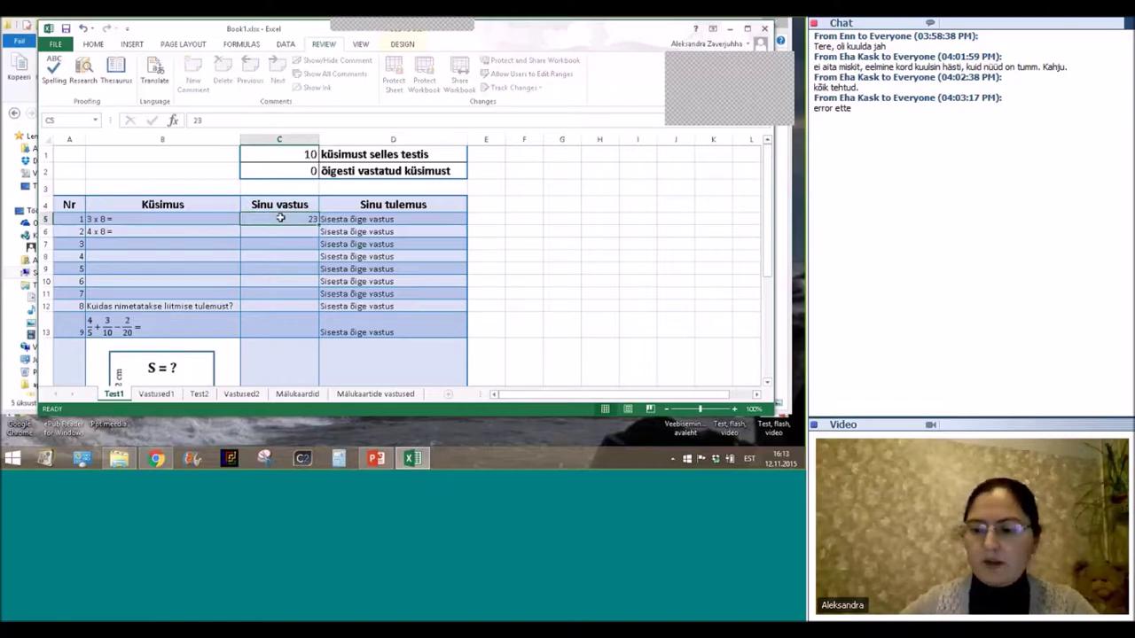
{"action": "type", "text": "24"}
{"action": "key", "text": "Return"}
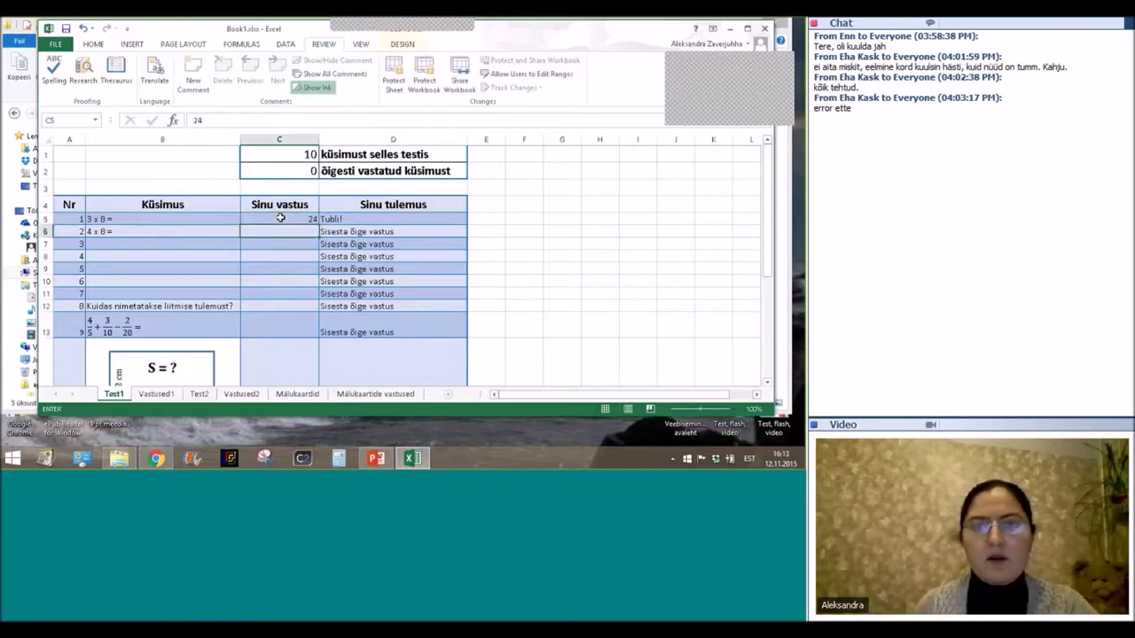
{"action": "left_click", "coordinate": [371, 219]}
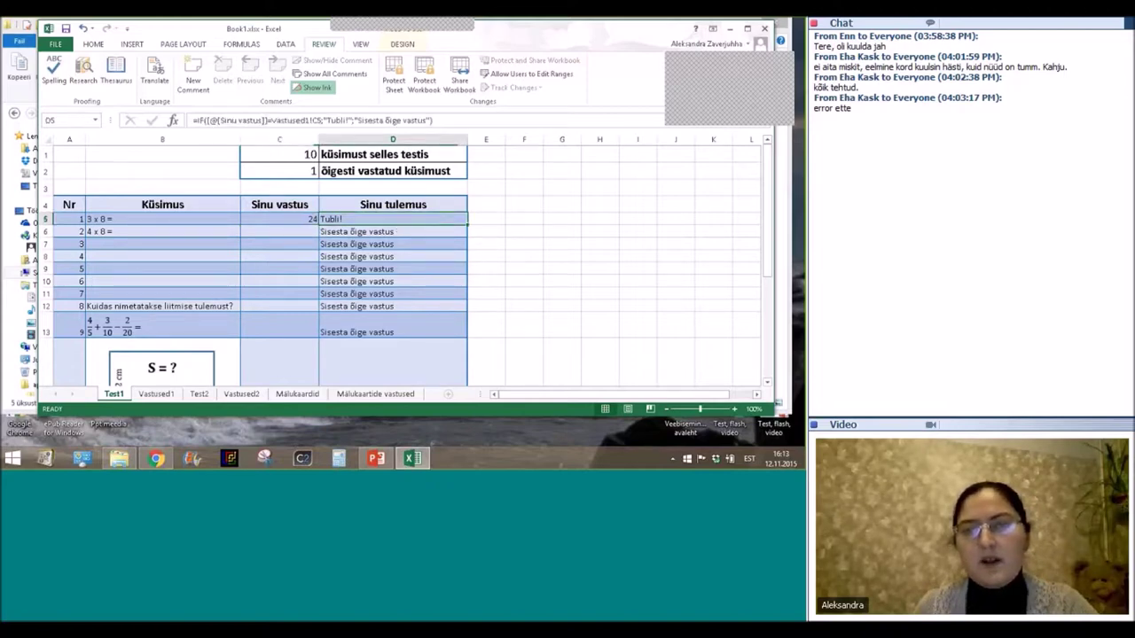
{"action": "left_click", "coordinate": [302, 174]}
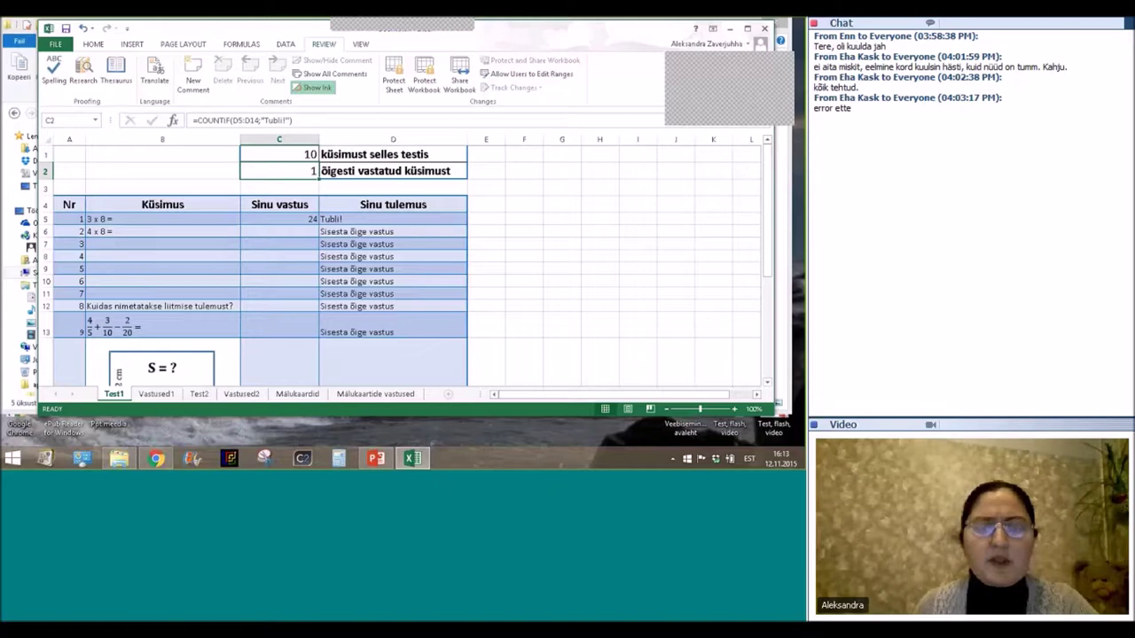
Fill the B5:B6 question series down to B11, giving 3 x 8 = through 9 x 8 =.
{"action": "left_click_drag", "start_coordinate": [133, 219], "coordinate": [239, 300]}
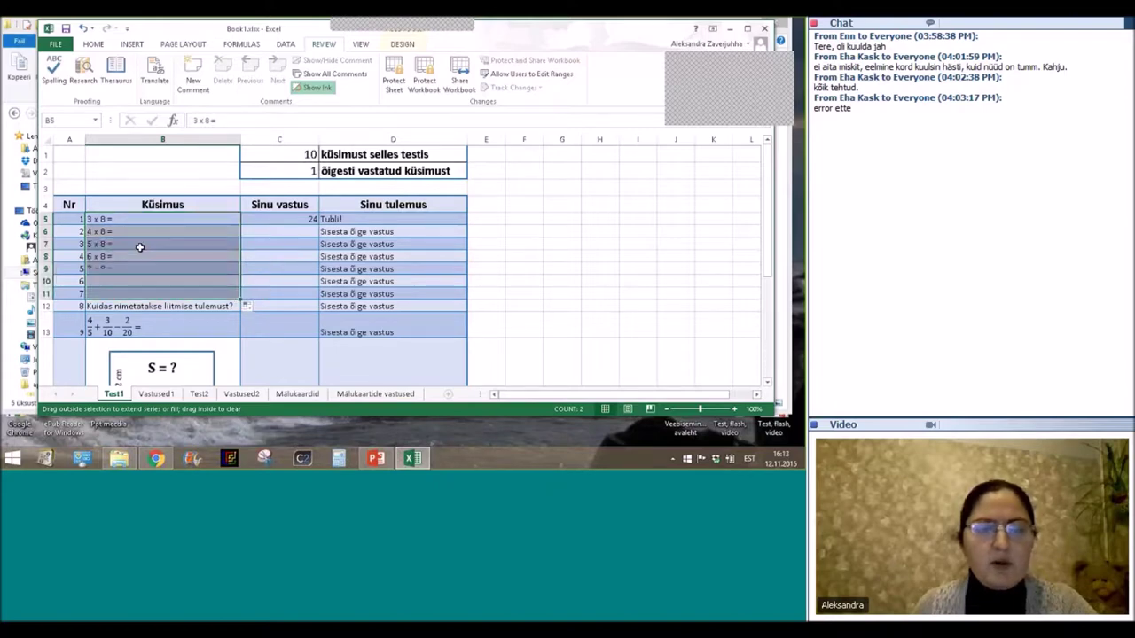
{"action": "left_click", "coordinate": [562, 269]}
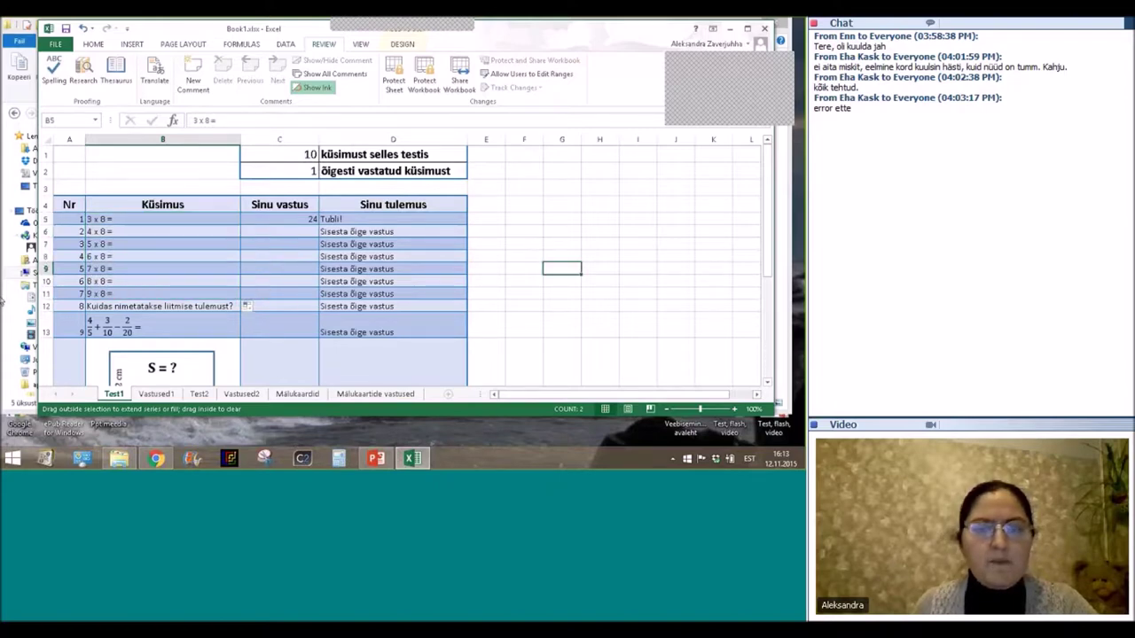
{"action": "left_click", "coordinate": [90, 231]}
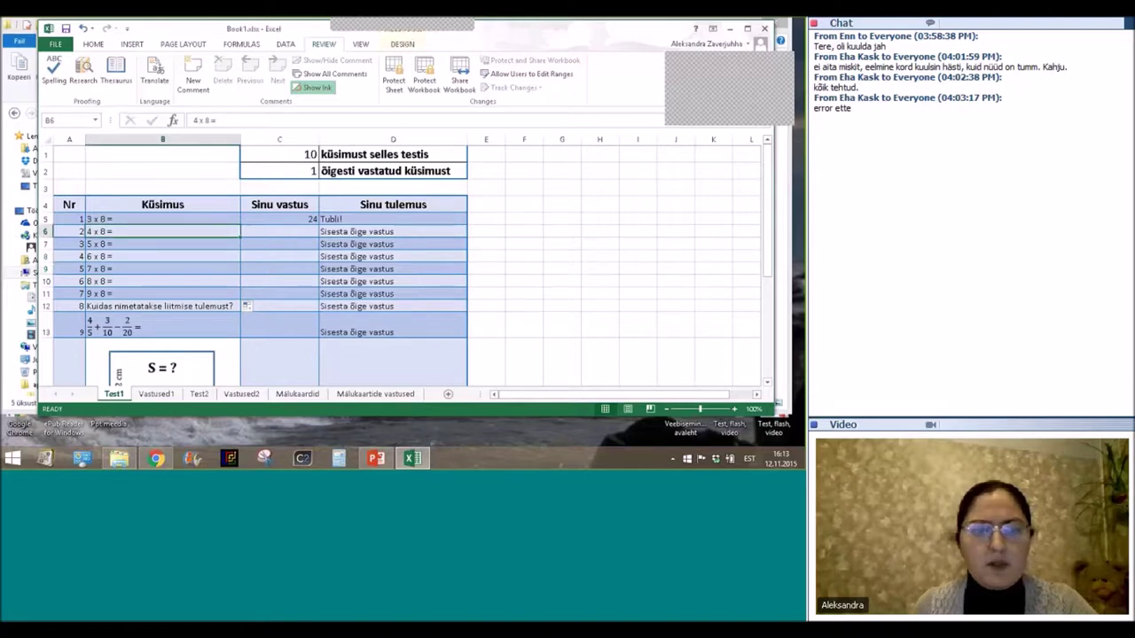
{"action": "key", "text": "Down"}
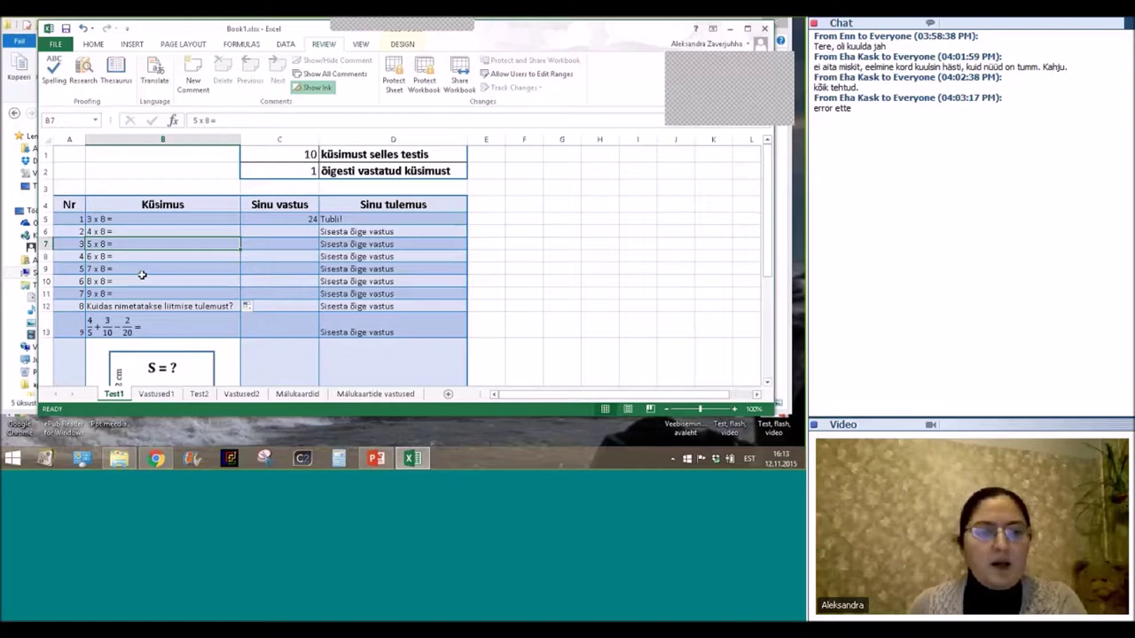
{"action": "key", "text": "shift+Up"}
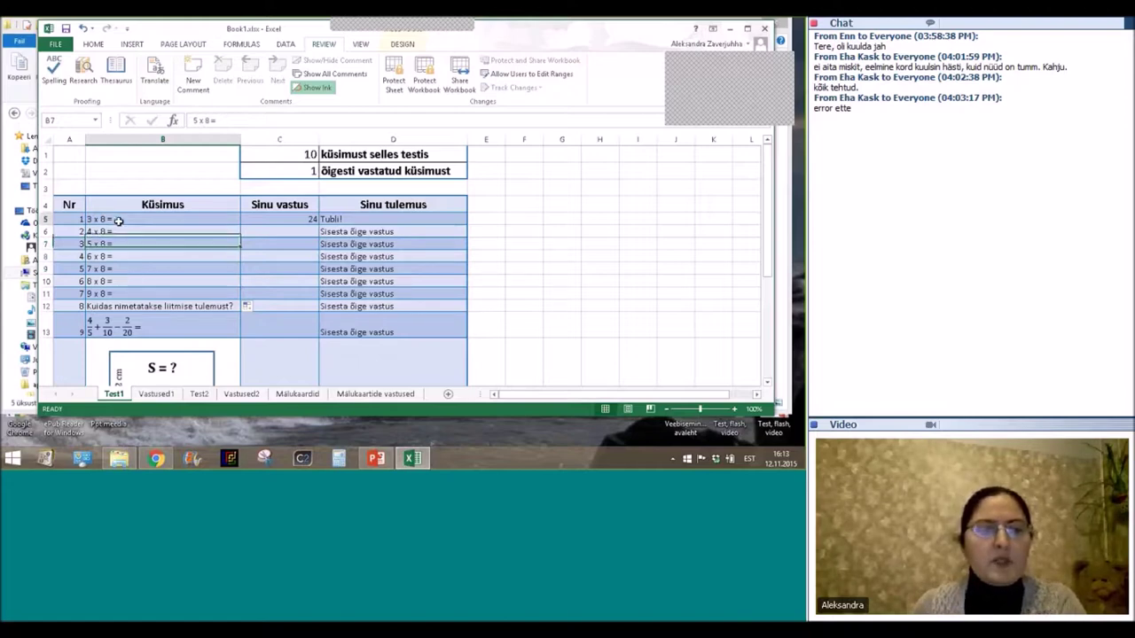
{"action": "left_click", "coordinate": [117, 221]}
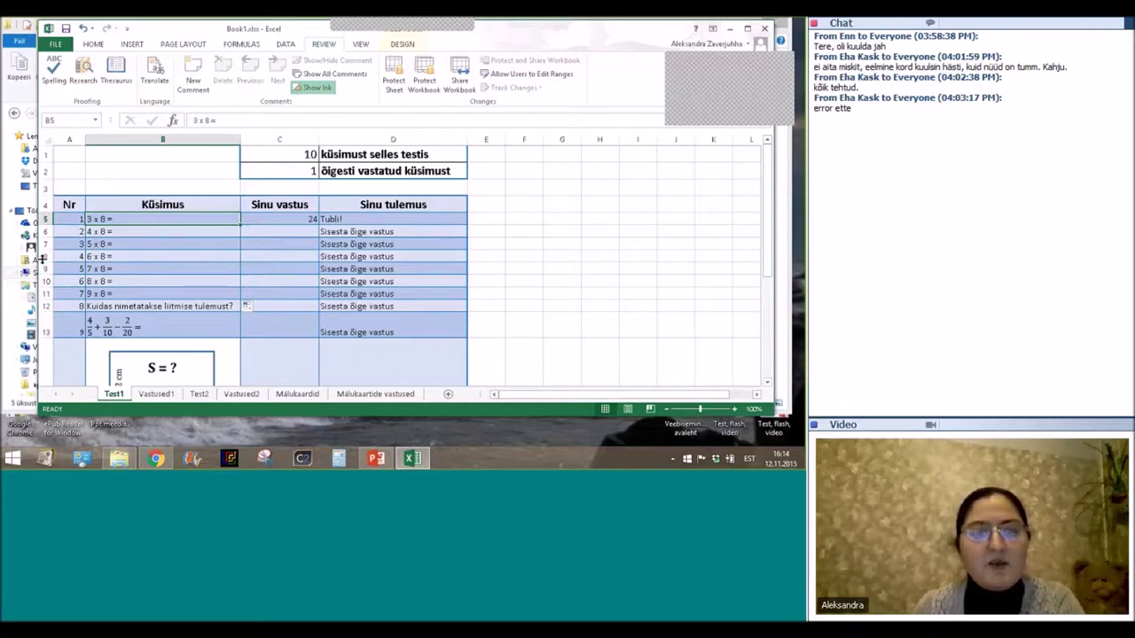
Cut rows 8–9 (6 x 8 and 7 x 8) and insert them above row 6.
{"action": "left_click", "coordinate": [47, 219]}
{"action": "left_click", "coordinate": [46, 256]}
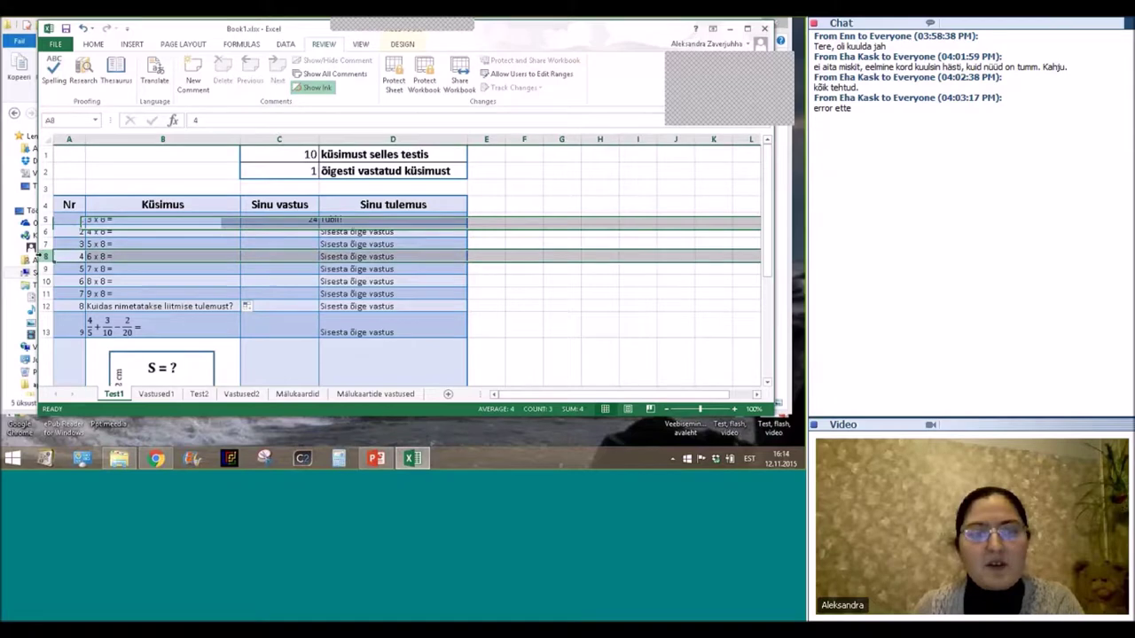
{"action": "left_click_drag", "start_coordinate": [45, 257], "coordinate": [41, 269]}
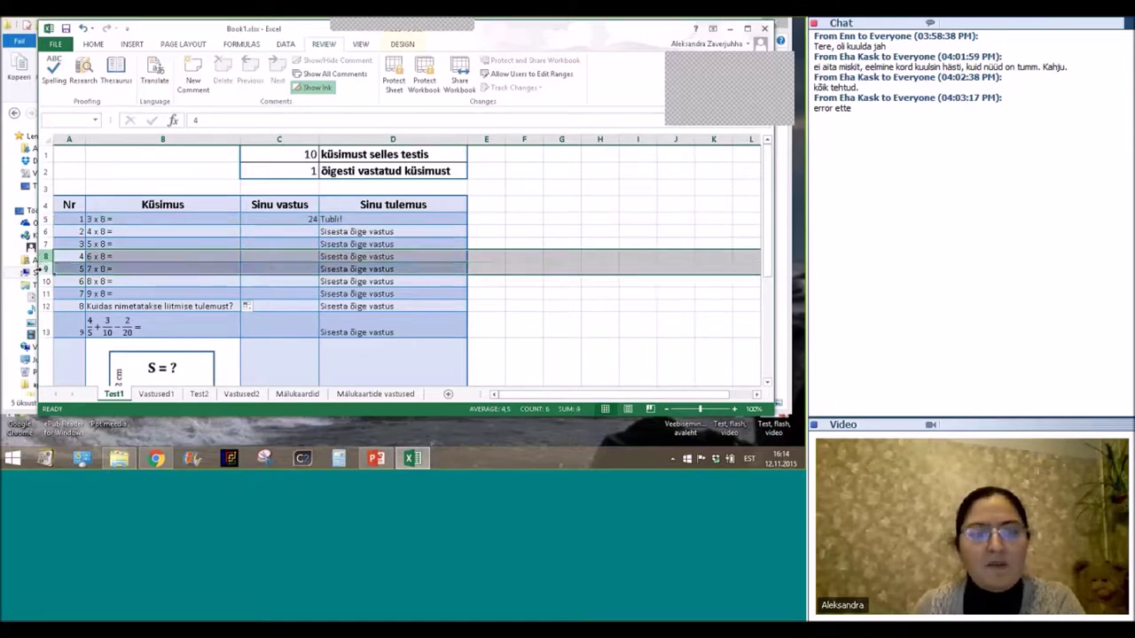
{"action": "right_click", "coordinate": [40, 269]}
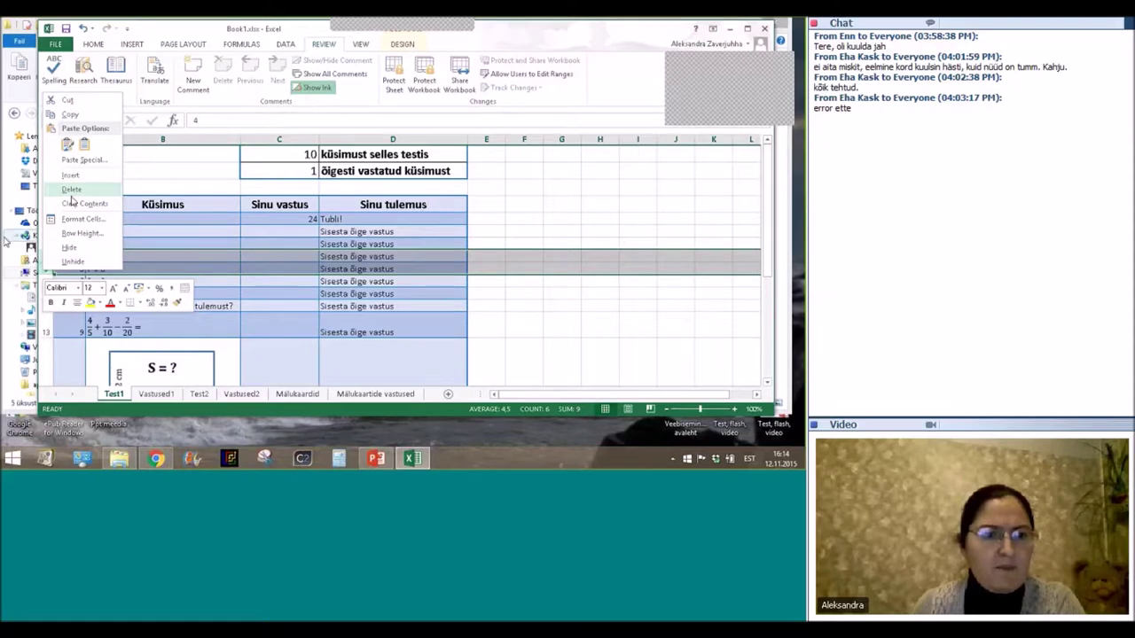
{"action": "left_click", "coordinate": [47, 257]}
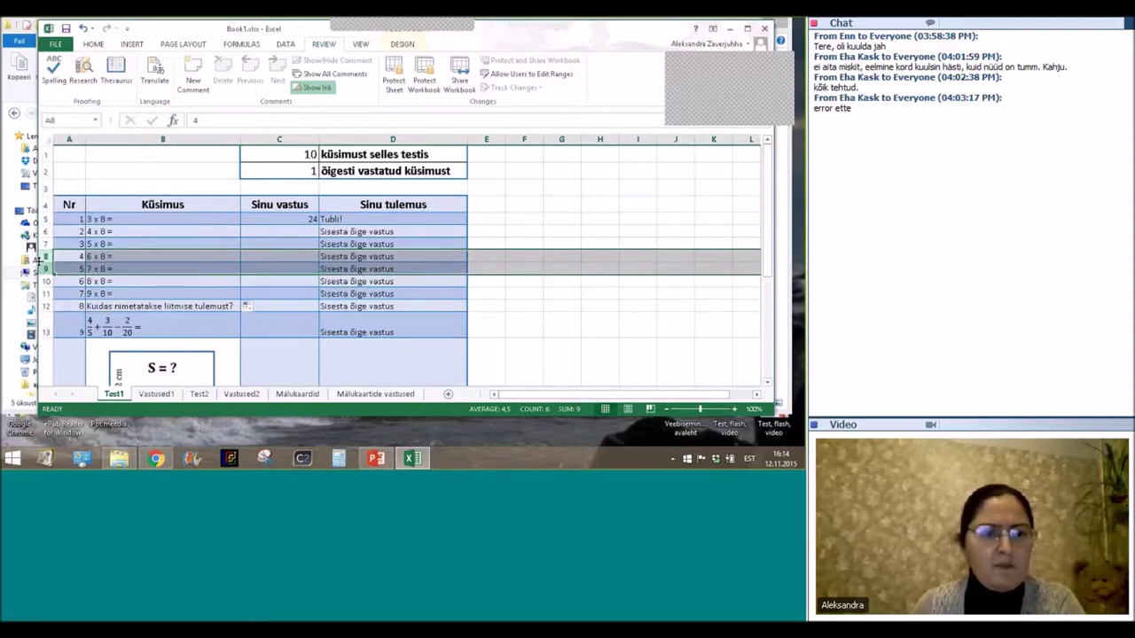
{"action": "right_click", "coordinate": [45, 256]}
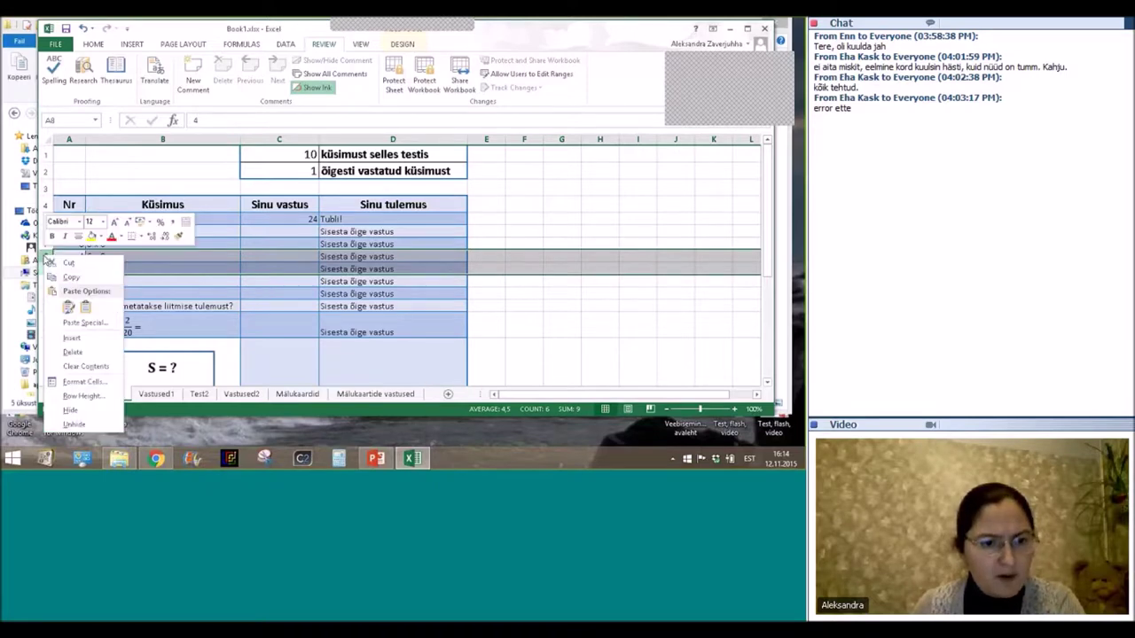
{"action": "left_click", "coordinate": [68, 263]}
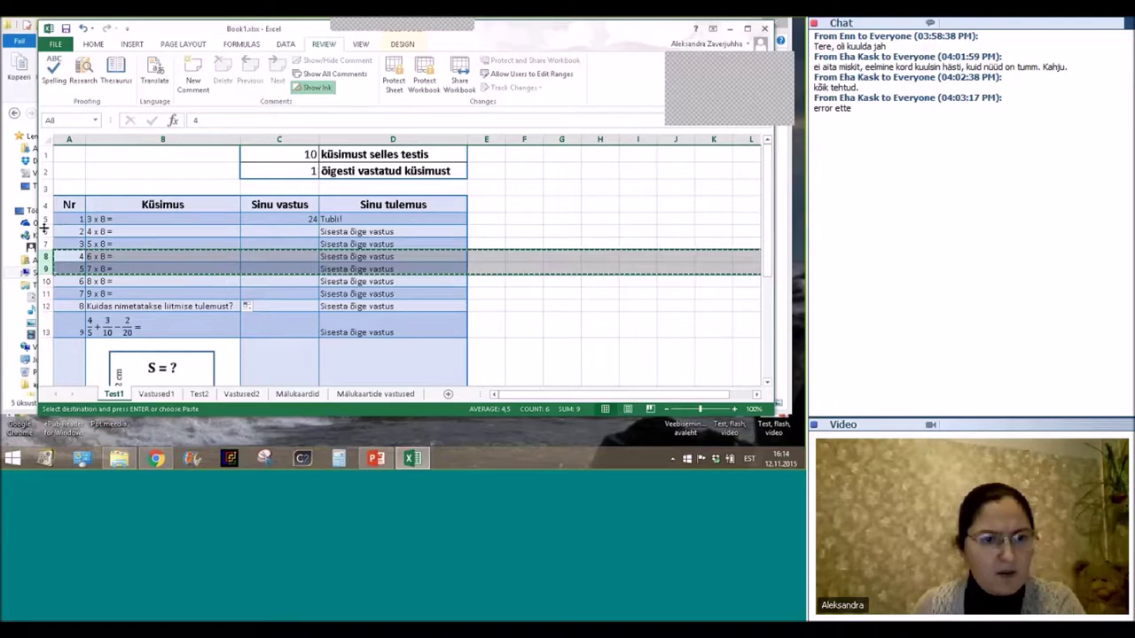
{"action": "right_click", "coordinate": [45, 231]}
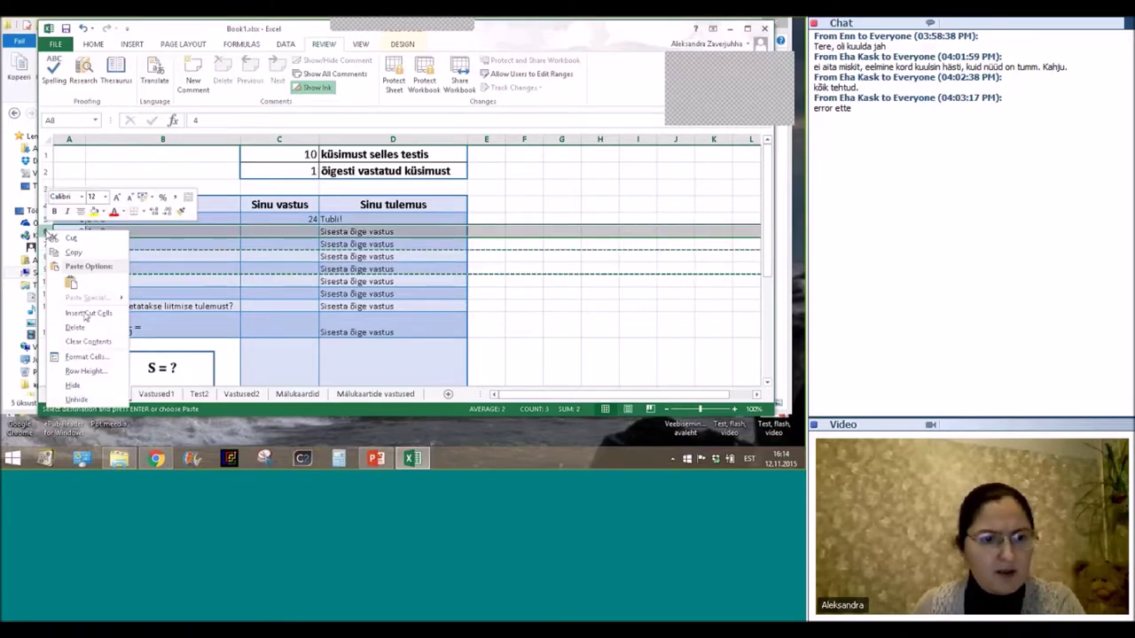
{"action": "left_click", "coordinate": [85, 315]}
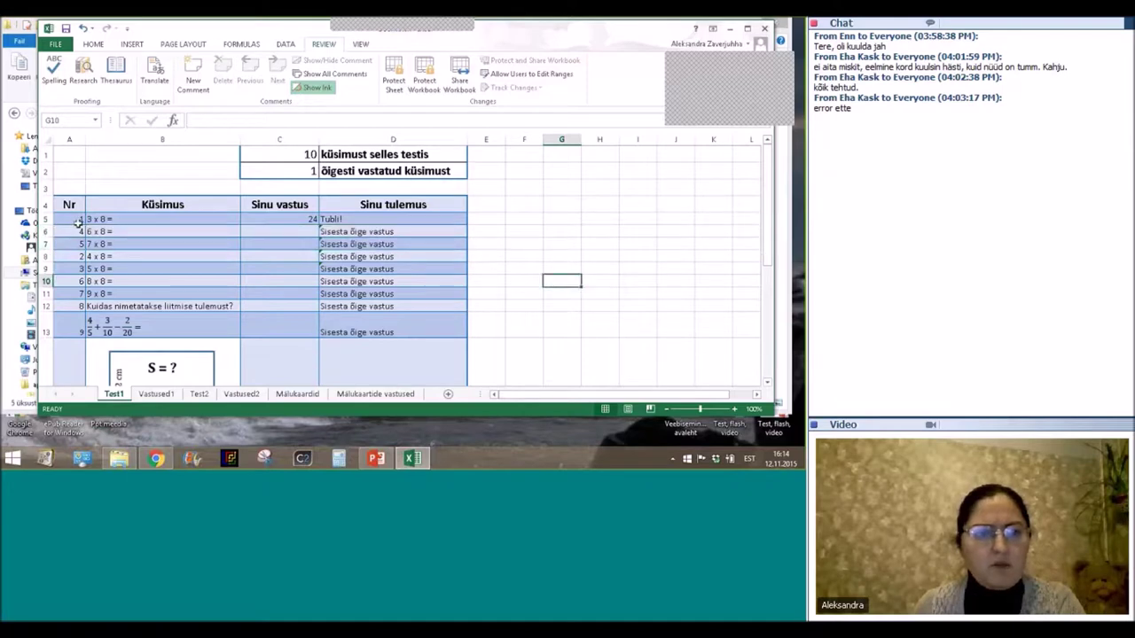
Enter 48 as the answer to 6 x 8 in C6.
{"action": "left_click", "coordinate": [273, 232]}
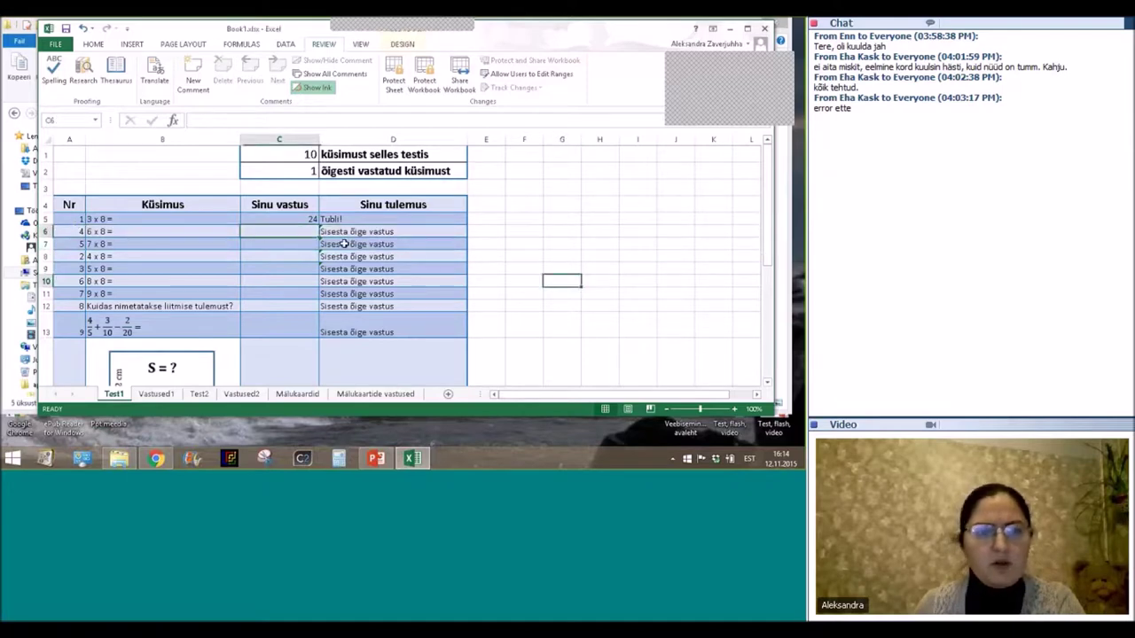
{"action": "type", "text": "48"}
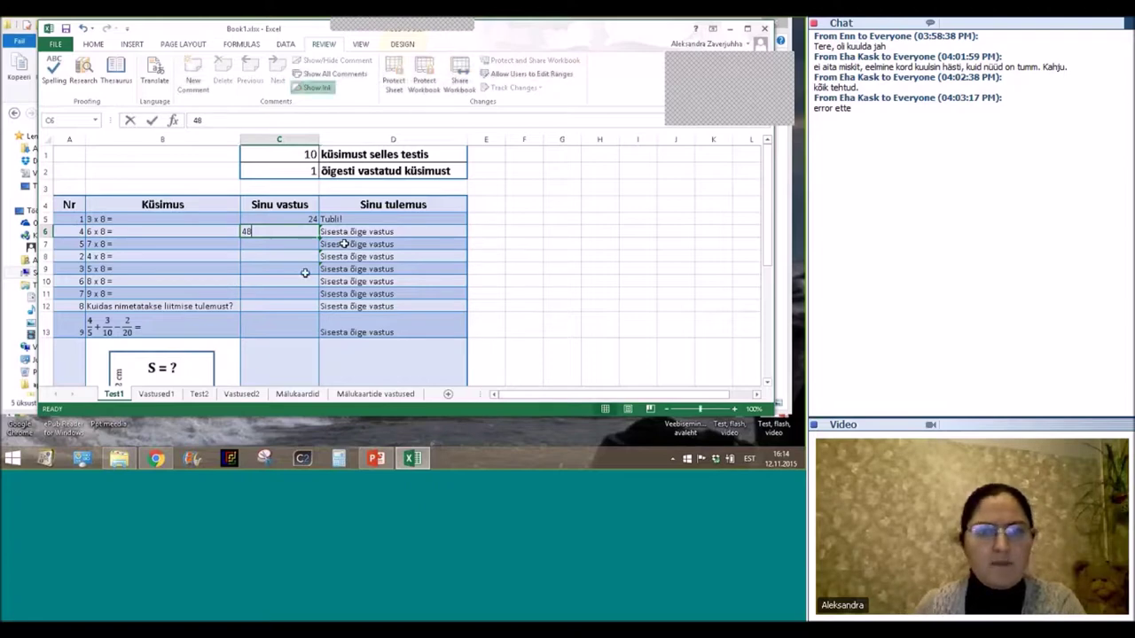
{"action": "key", "text": "Return"}
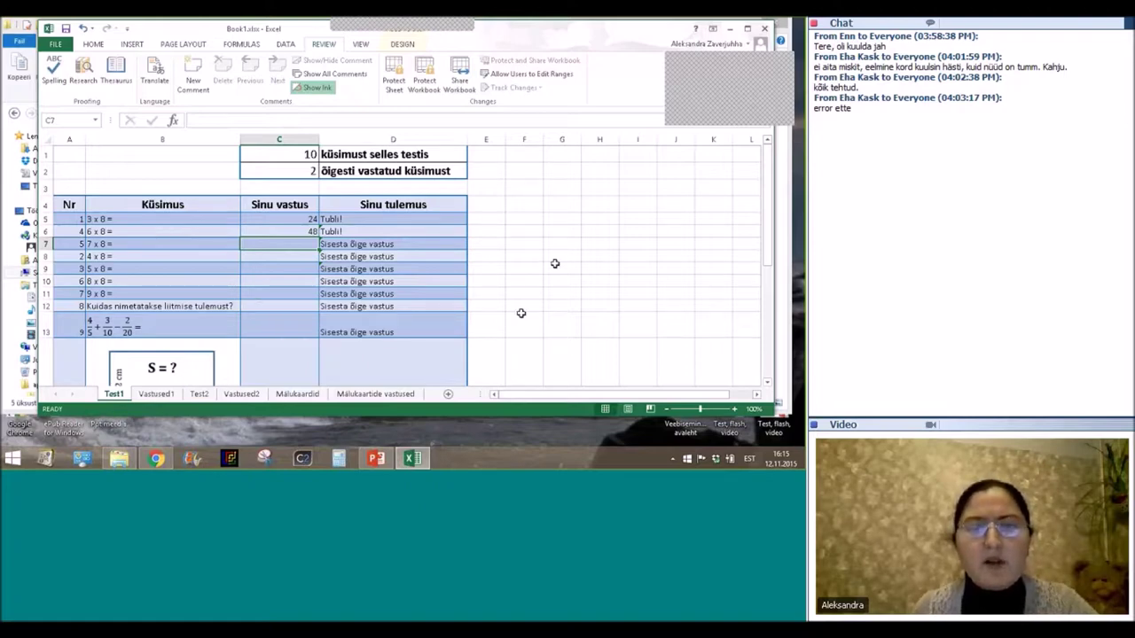
Hide the Vastused1 answers sheet from its tab menu and go back to Test1.
{"action": "left_click", "coordinate": [155, 393]}
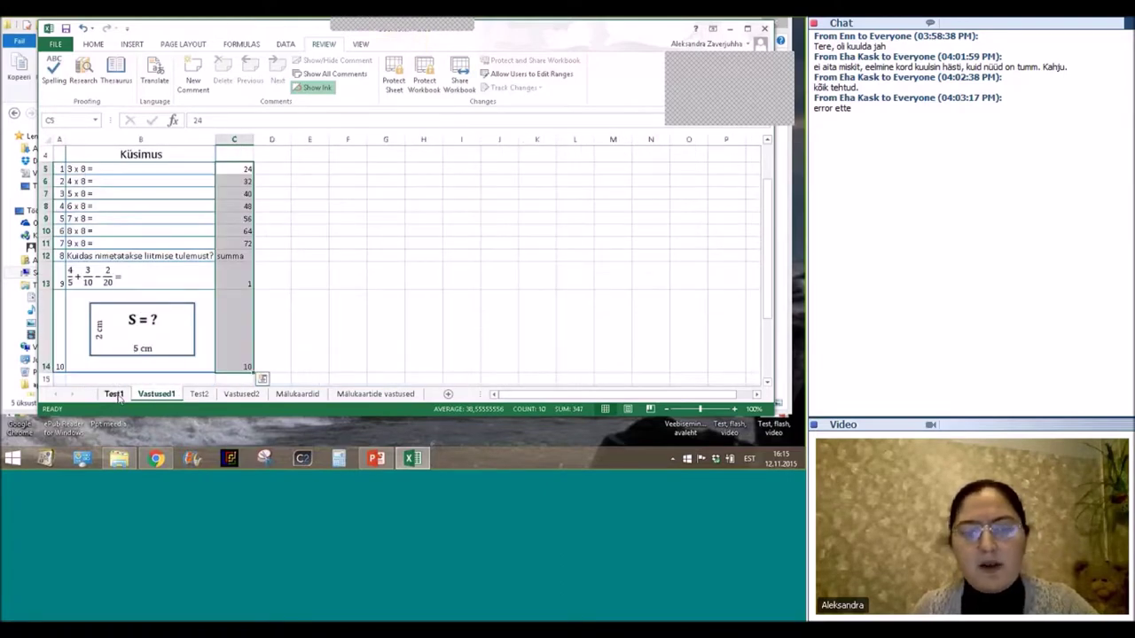
{"action": "left_click", "coordinate": [115, 394]}
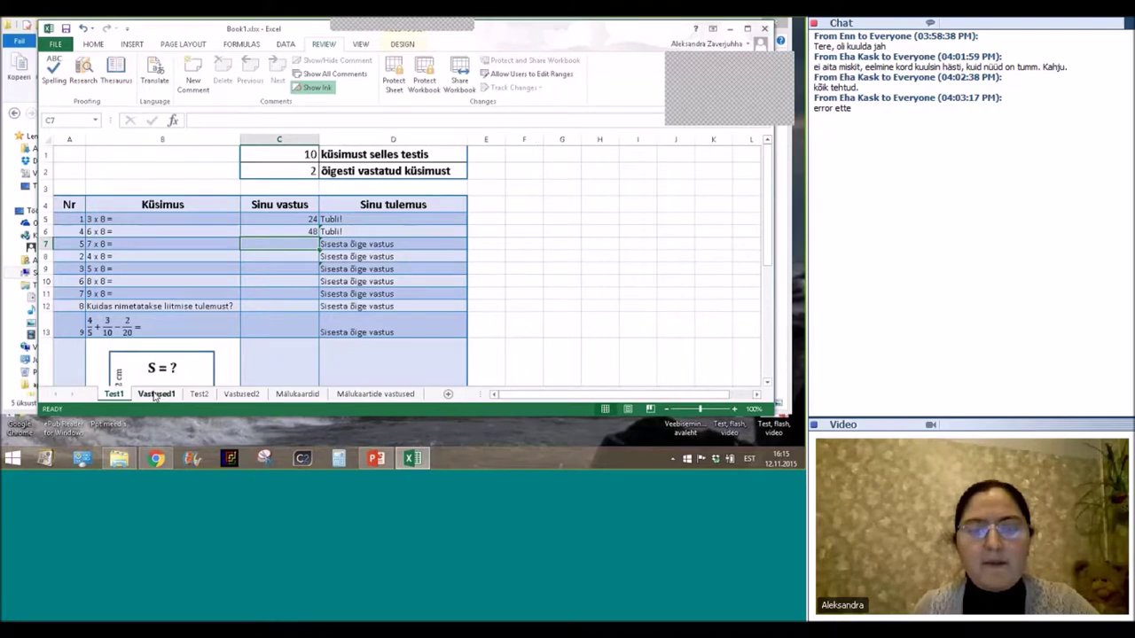
{"action": "right_click", "coordinate": [155, 394]}
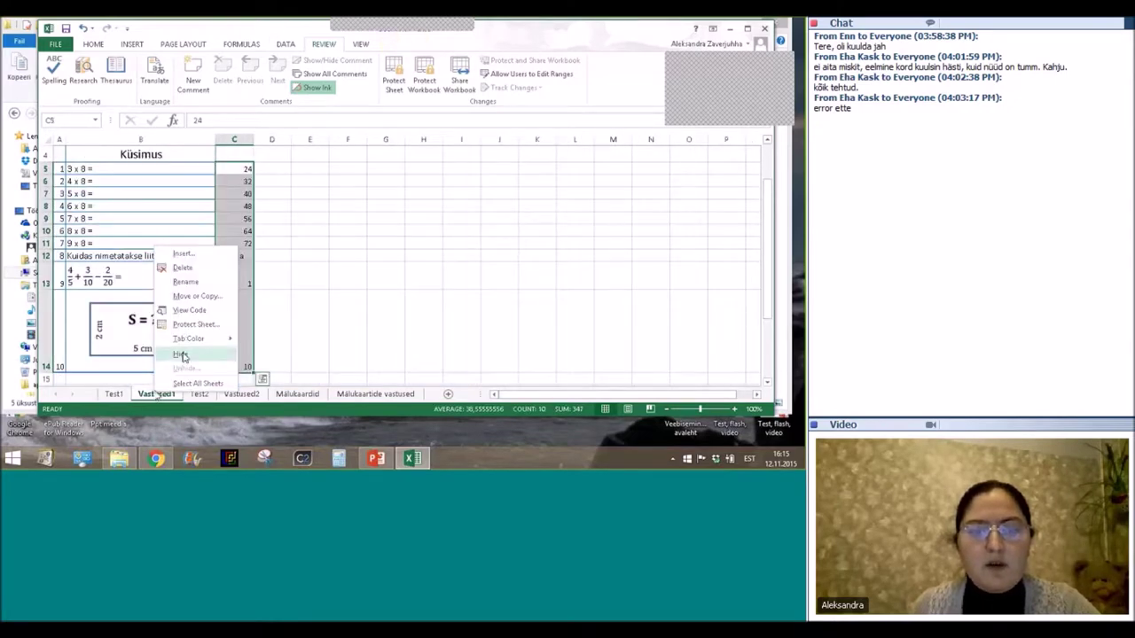
{"action": "left_click", "coordinate": [181, 354]}
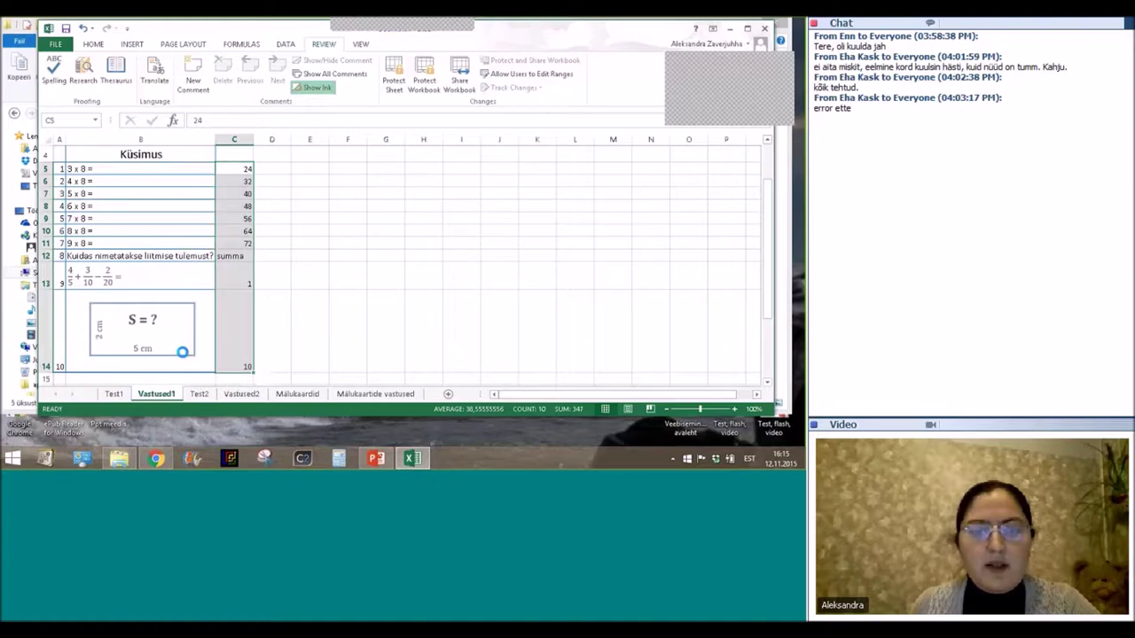
{"action": "left_click", "coordinate": [113, 394]}
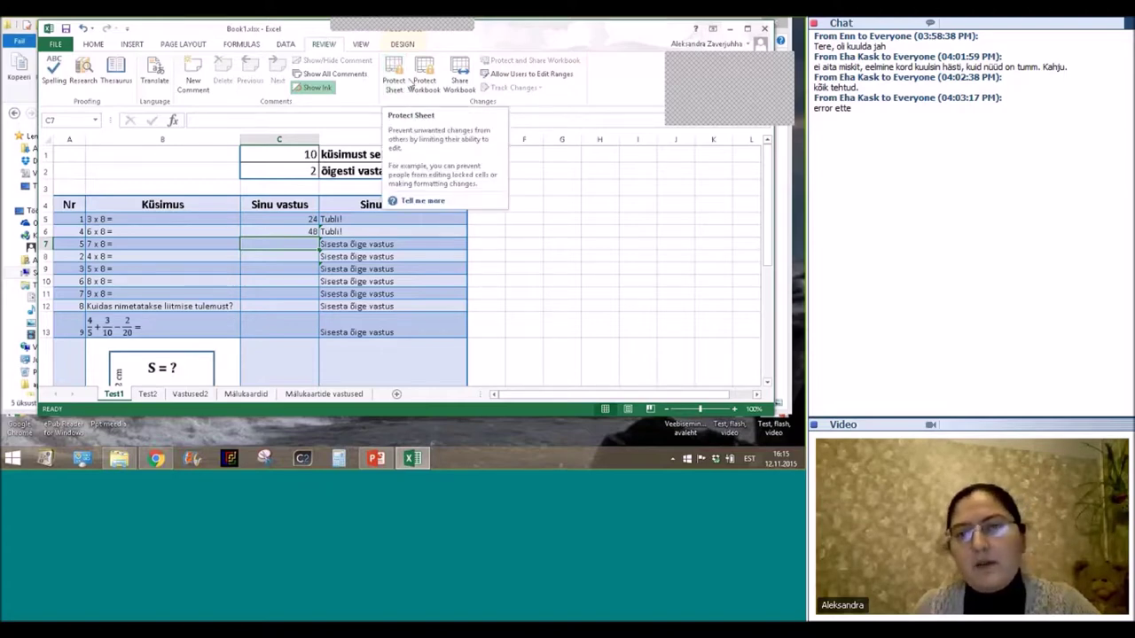
{"action": "left_click", "coordinate": [388, 82]}
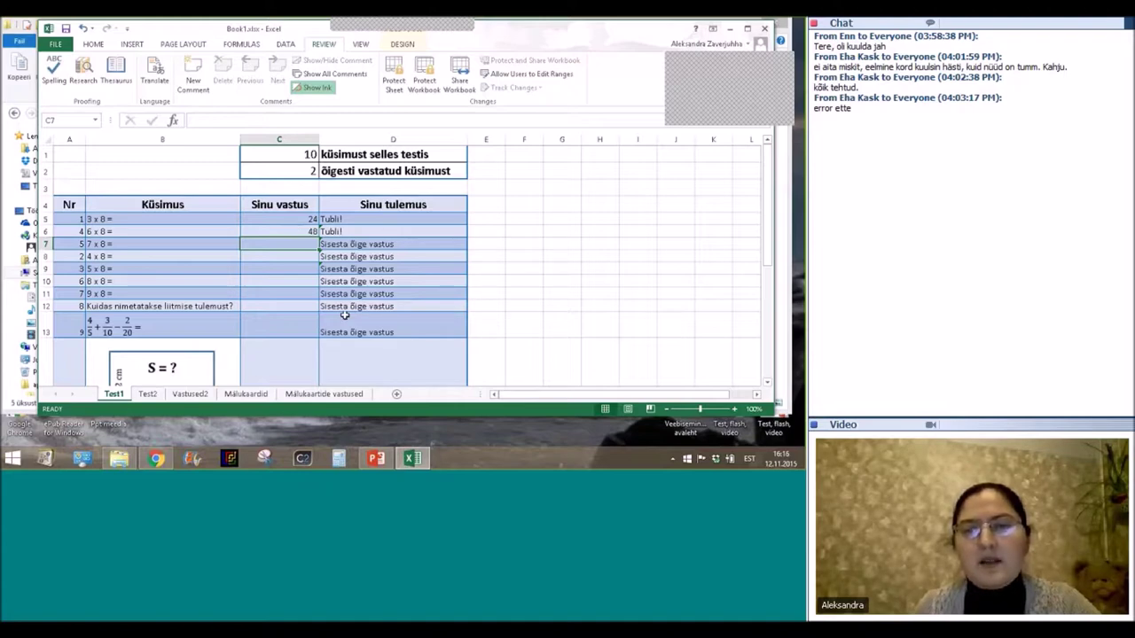
{"action": "left_click", "coordinate": [366, 255]}
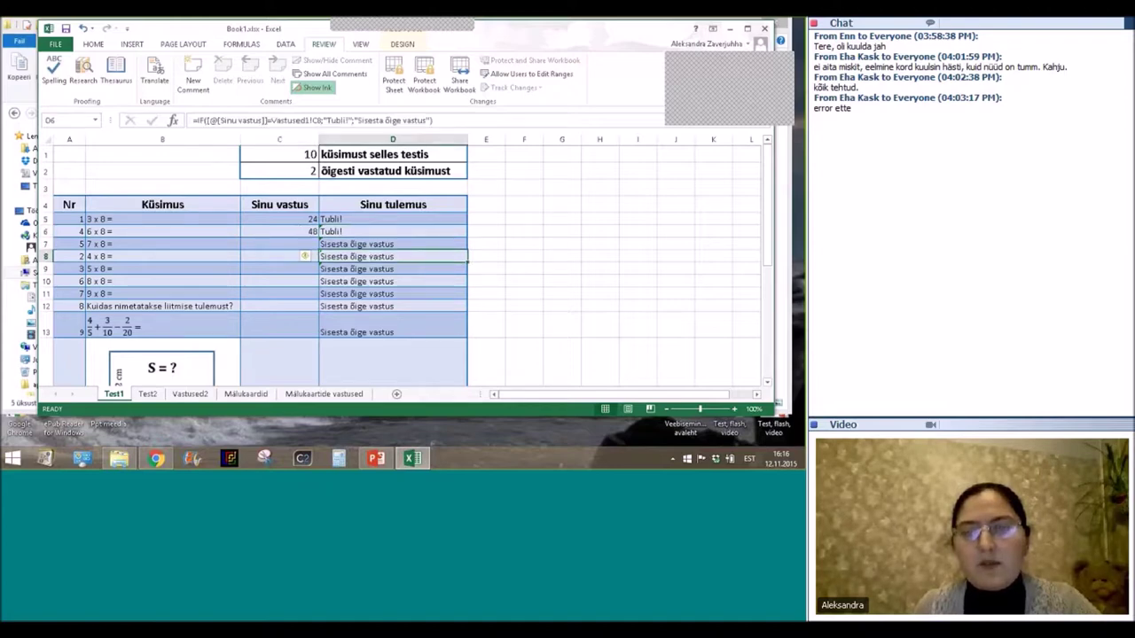
{"action": "left_click", "coordinate": [393, 294]}
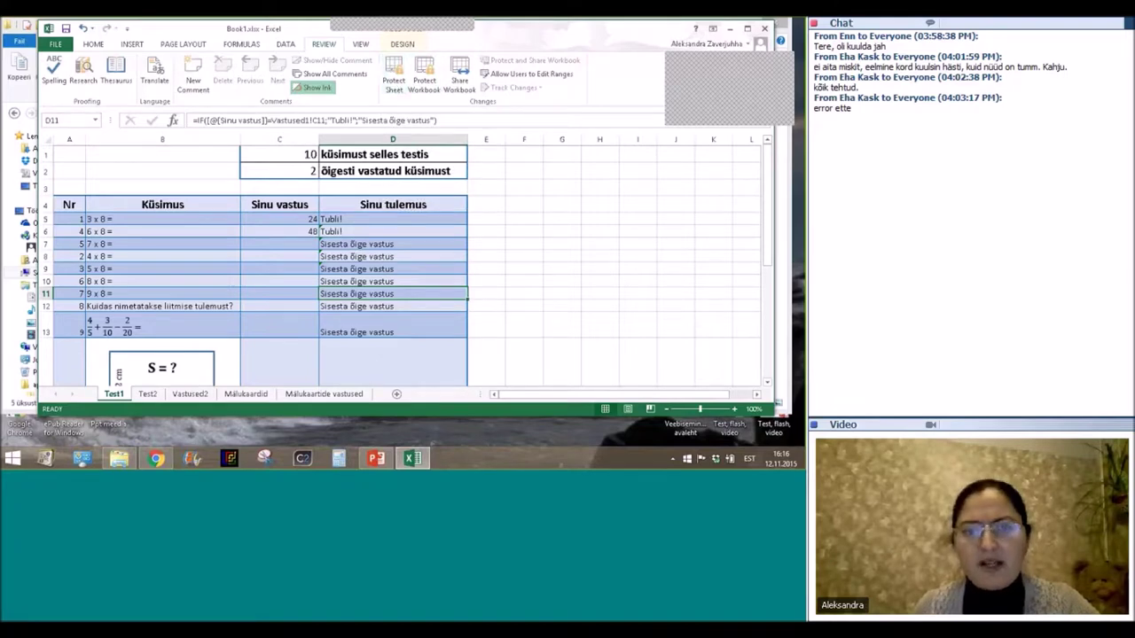
{"action": "left_click", "coordinate": [562, 244]}
{"action": "scroll", "coordinate": [365, 228], "scroll_direction": "down", "scroll_amount": 1}
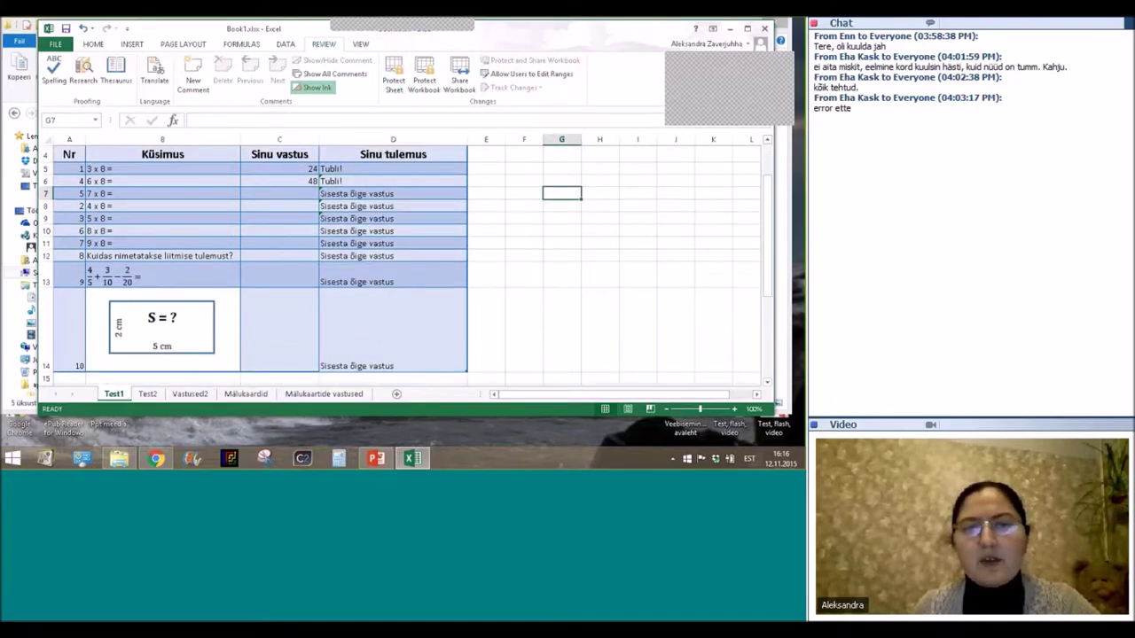
{"action": "scroll", "coordinate": [297, 262], "scroll_direction": "up", "scroll_amount": 1}
{"action": "scroll", "coordinate": [296, 255], "scroll_direction": "down", "scroll_amount": 1}
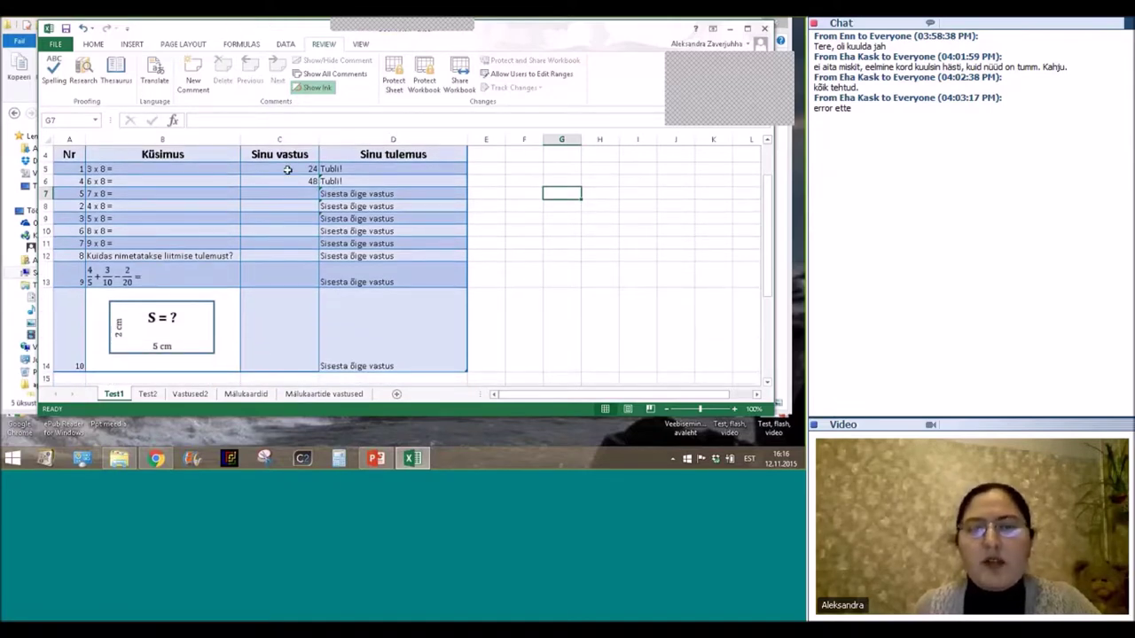
Clear the Locked option for answer cells C5:C14 in Format Cells > Protection.
{"action": "left_click_drag", "start_coordinate": [287, 169], "coordinate": [277, 372]}
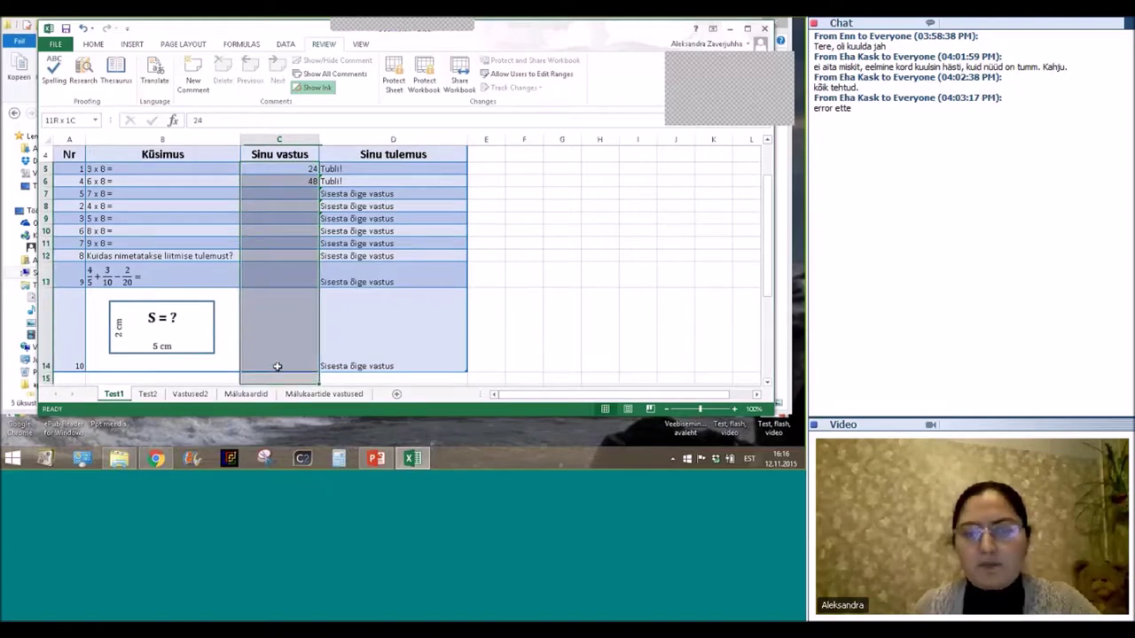
{"action": "right_click", "coordinate": [275, 193]}
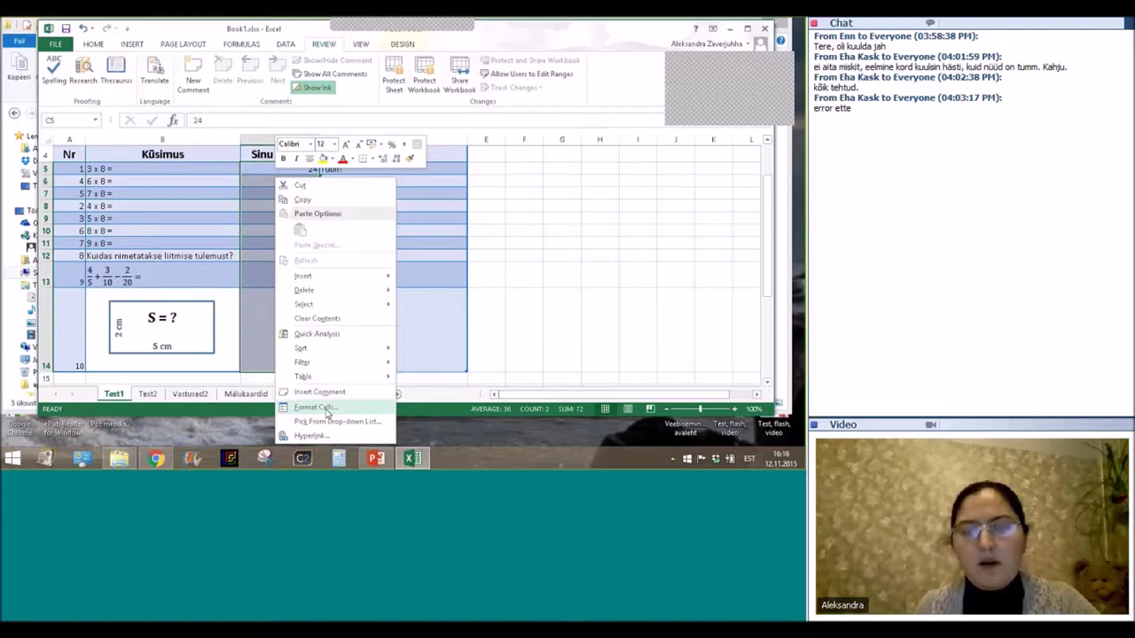
{"action": "left_click", "coordinate": [326, 409]}
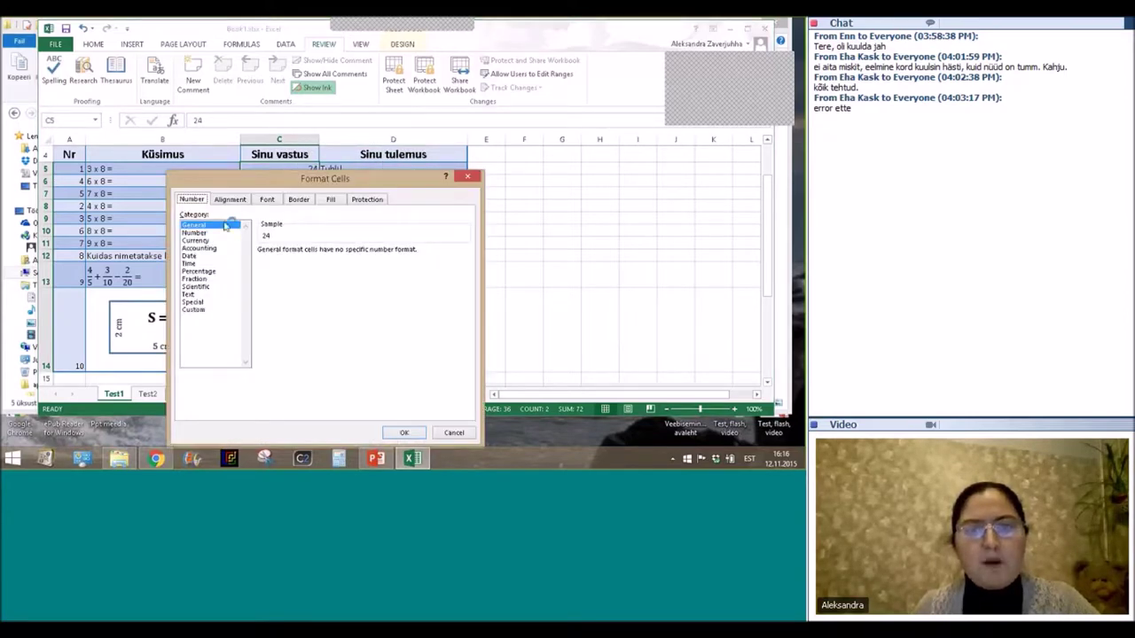
{"action": "left_click", "coordinate": [372, 201]}
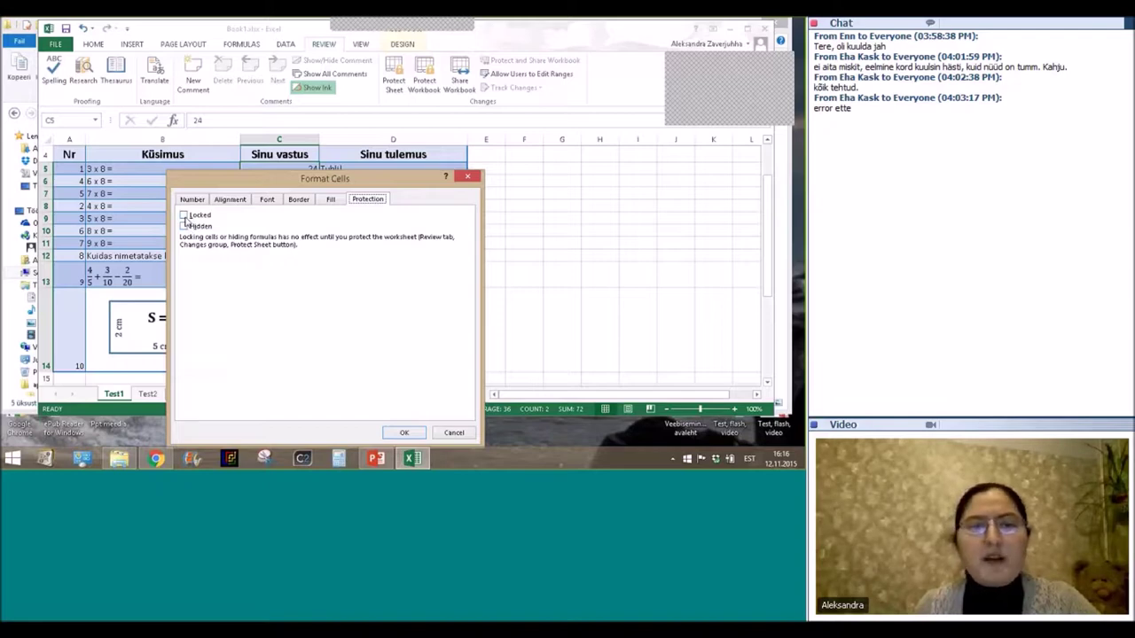
{"action": "left_click", "coordinate": [200, 215]}
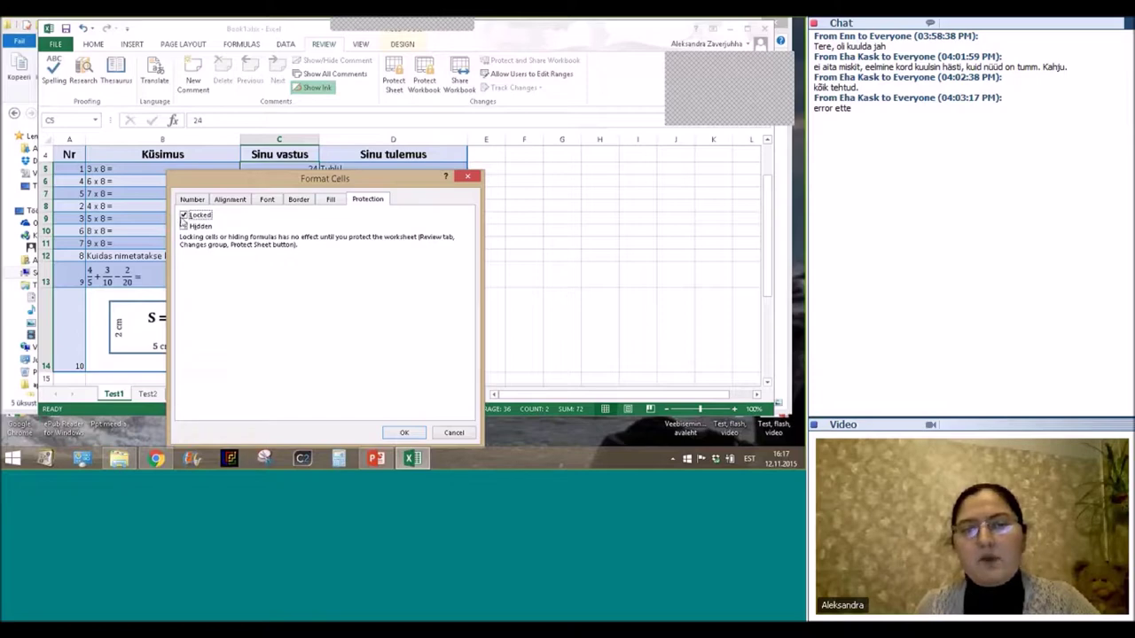
{"action": "left_click", "coordinate": [184, 216]}
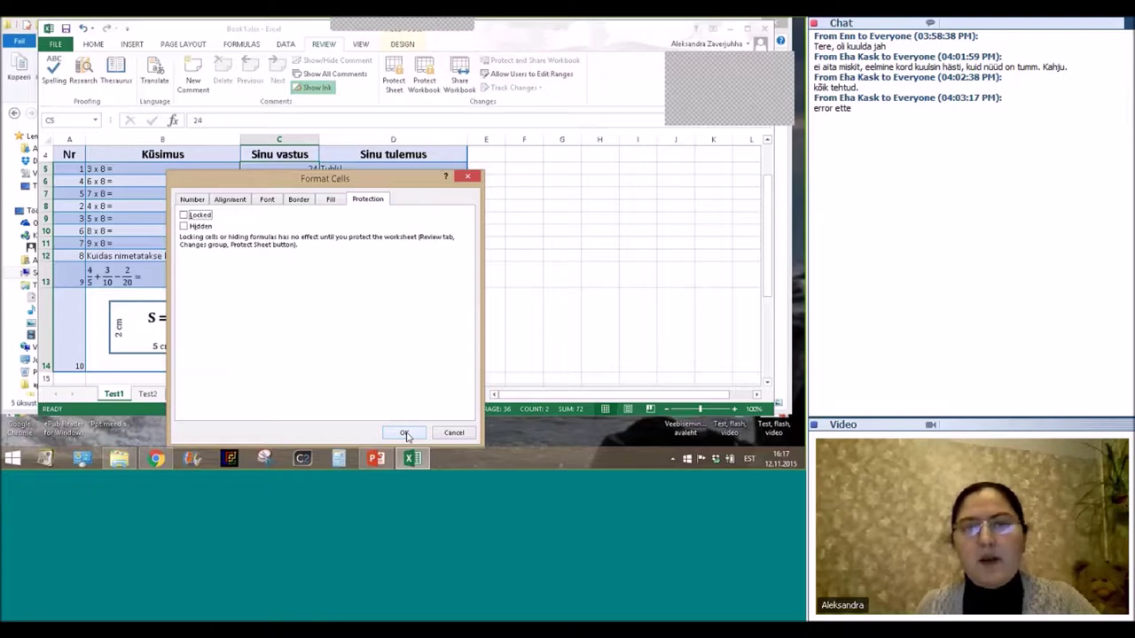
{"action": "left_click", "coordinate": [405, 434]}
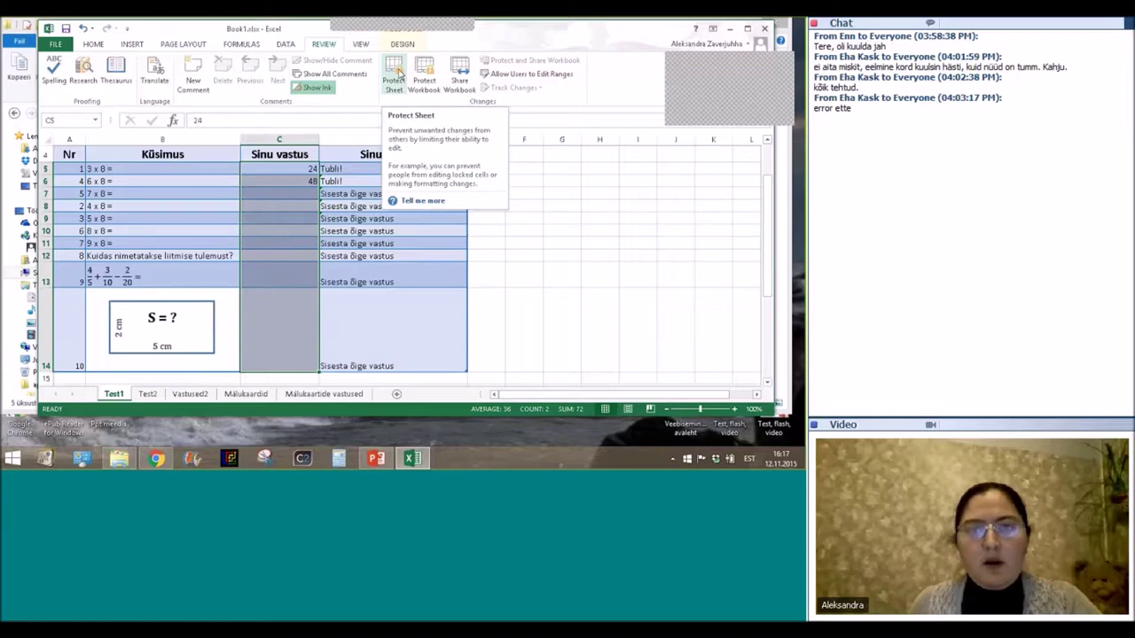
Protect the Test1 sheet with a password, entering it twice to confirm.
{"action": "left_click", "coordinate": [395, 73]}
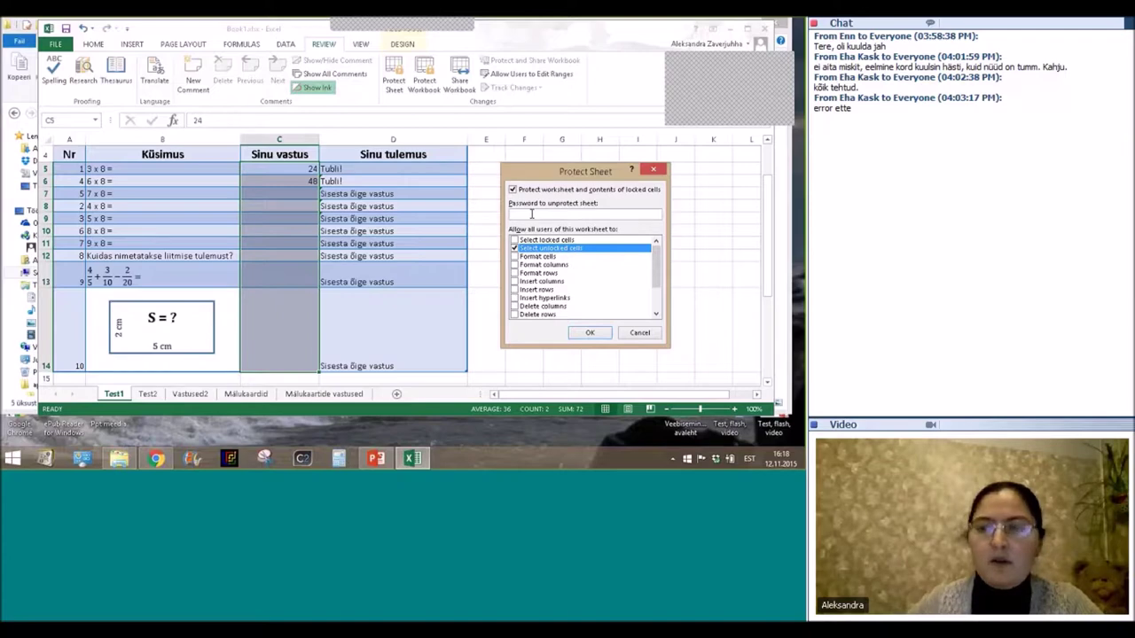
{"action": "type", "text": "1234"}
{"action": "left_click", "coordinate": [591, 334]}
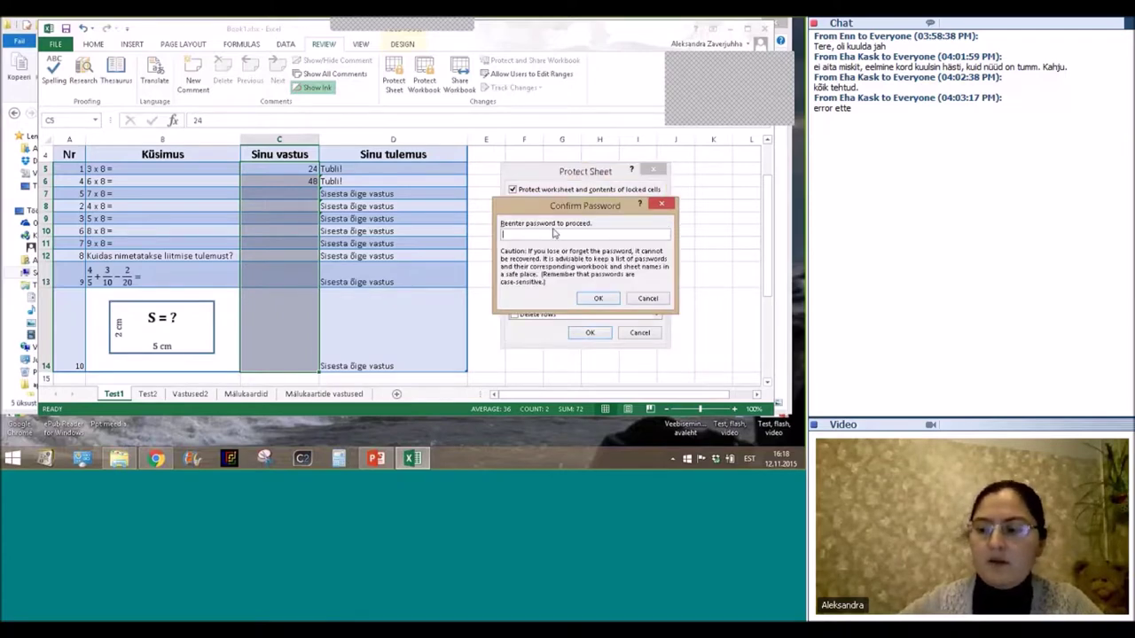
{"action": "type", "text": "1234"}
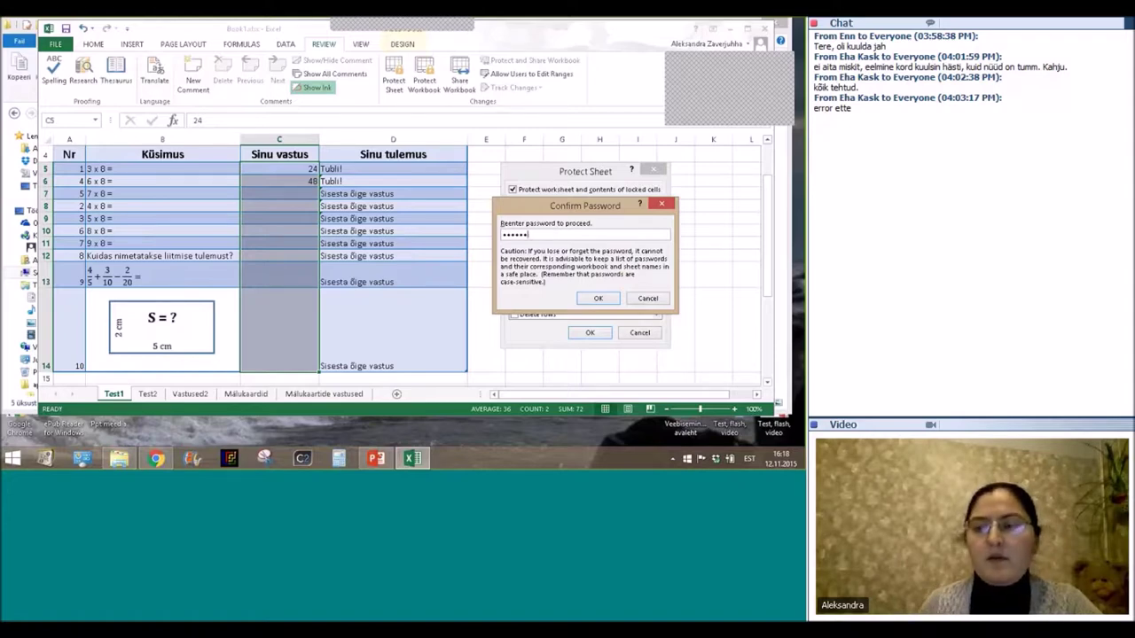
{"action": "left_click", "coordinate": [605, 299]}
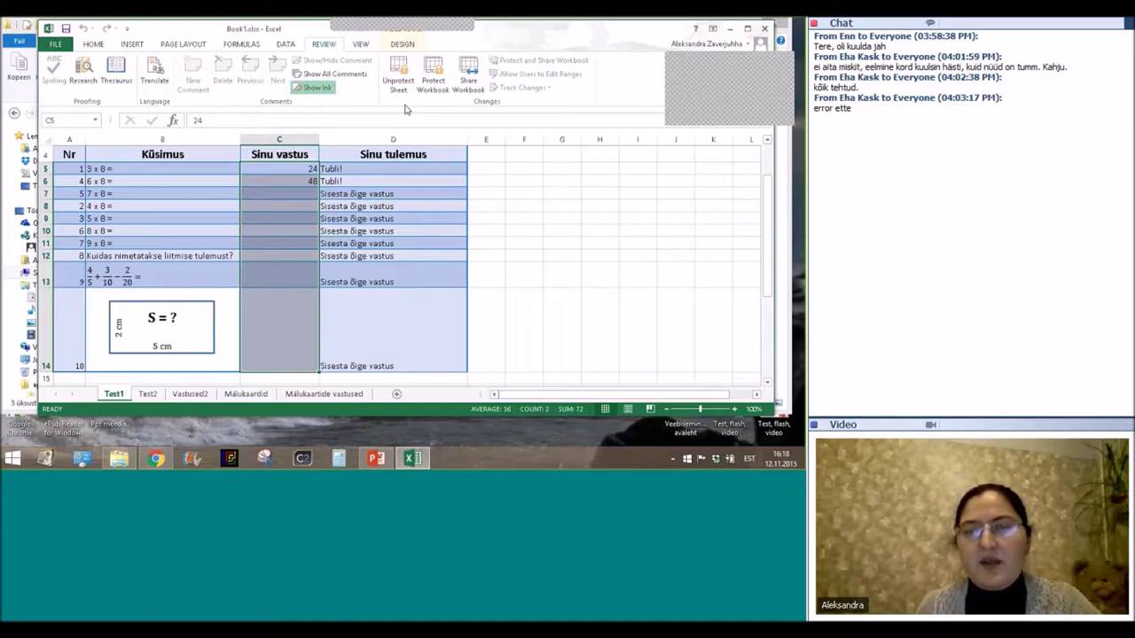
{"action": "left_click", "coordinate": [277, 245]}
{"action": "left_click", "coordinate": [276, 206]}
{"action": "key", "text": "Down"}
{"action": "key", "text": "Down"}
{"action": "key", "text": "Down"}
{"action": "key", "text": "Down"}
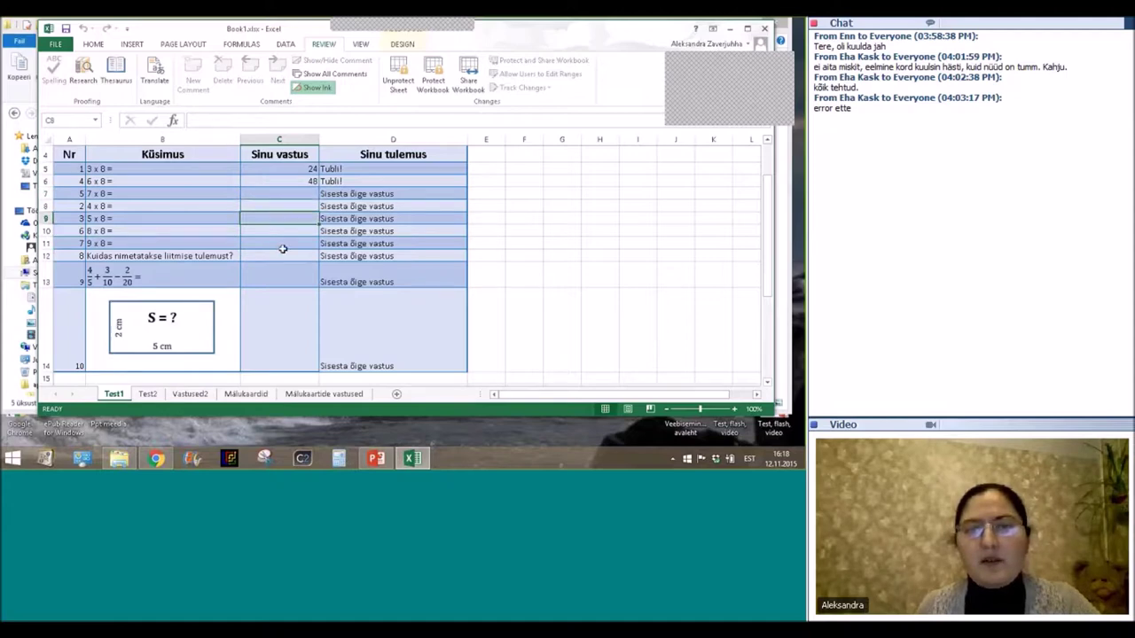
{"action": "left_click", "coordinate": [277, 307]}
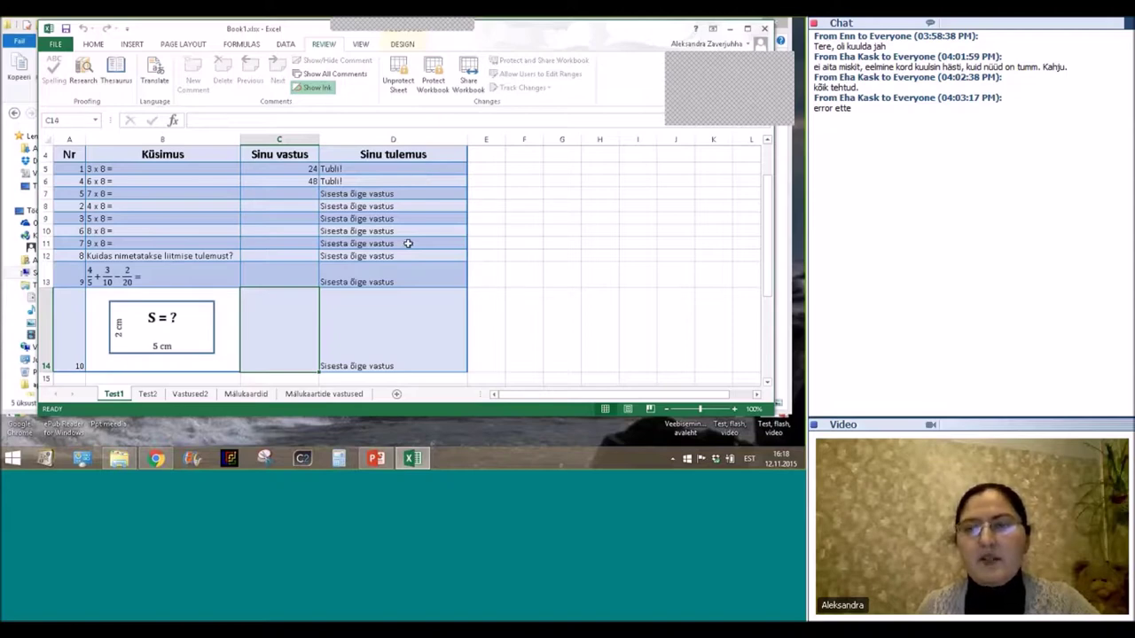
{"action": "scroll", "coordinate": [653, 183], "scroll_direction": "up", "scroll_amount": 1}
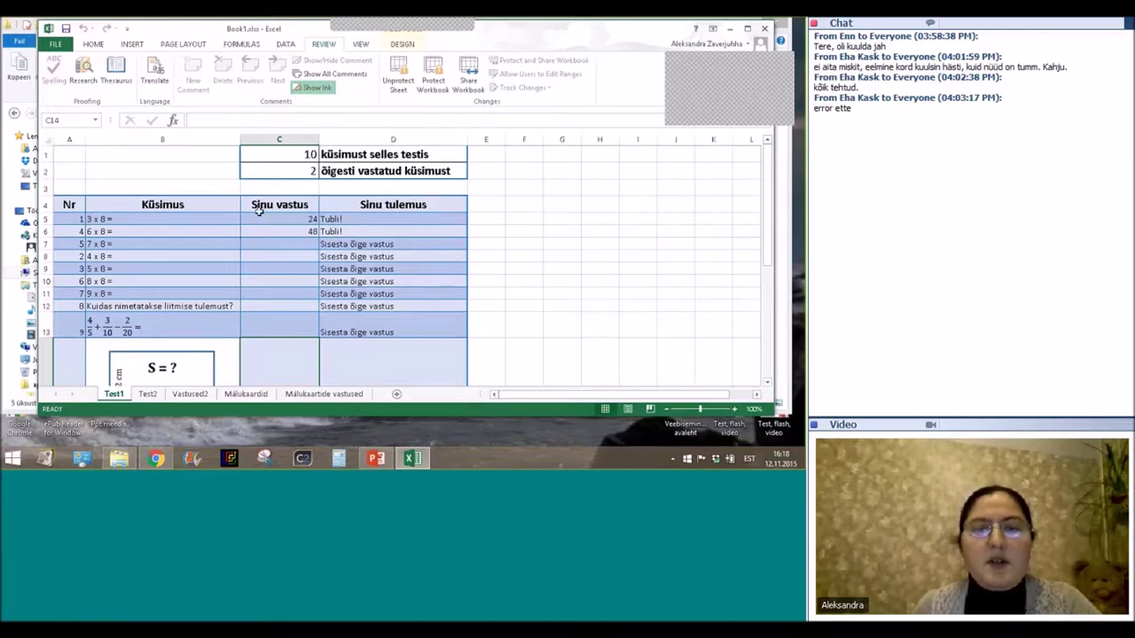
{"action": "left_click_drag", "start_coordinate": [281, 217], "coordinate": [282, 230]}
{"action": "left_click", "coordinate": [282, 230]}
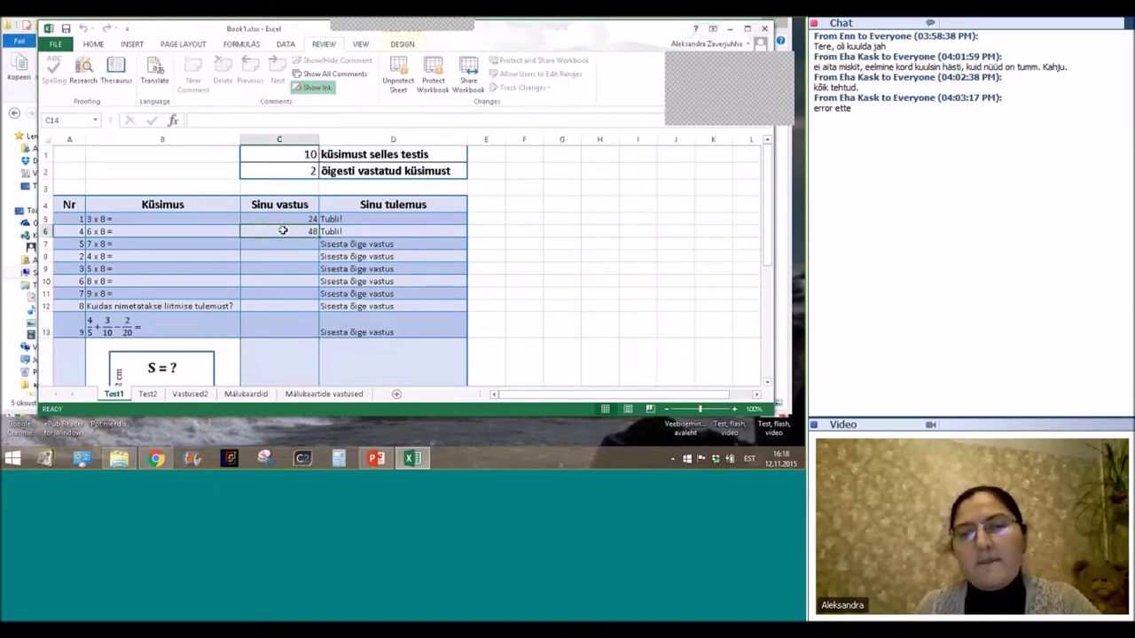
{"action": "key", "text": "Up"}
{"action": "key", "text": "shift+Down"}
{"action": "left_click", "coordinate": [279, 244]}
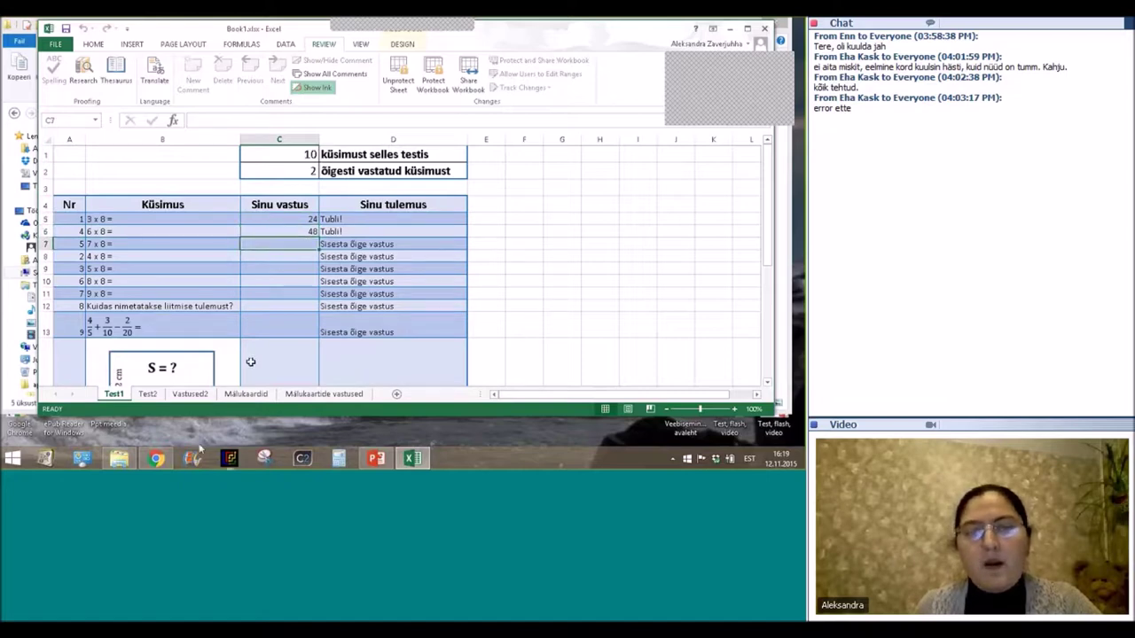
Switch to Test2, unprotect it with the sheet password, and select columns H and I.
{"action": "left_click", "coordinate": [149, 394]}
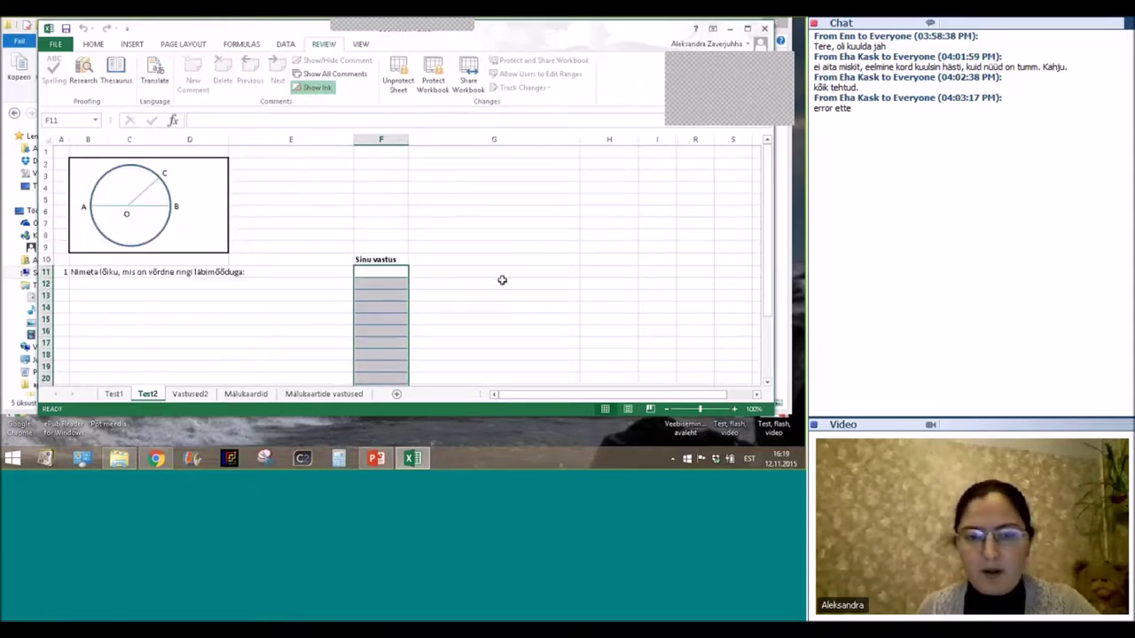
{"action": "left_click", "coordinate": [398, 75]}
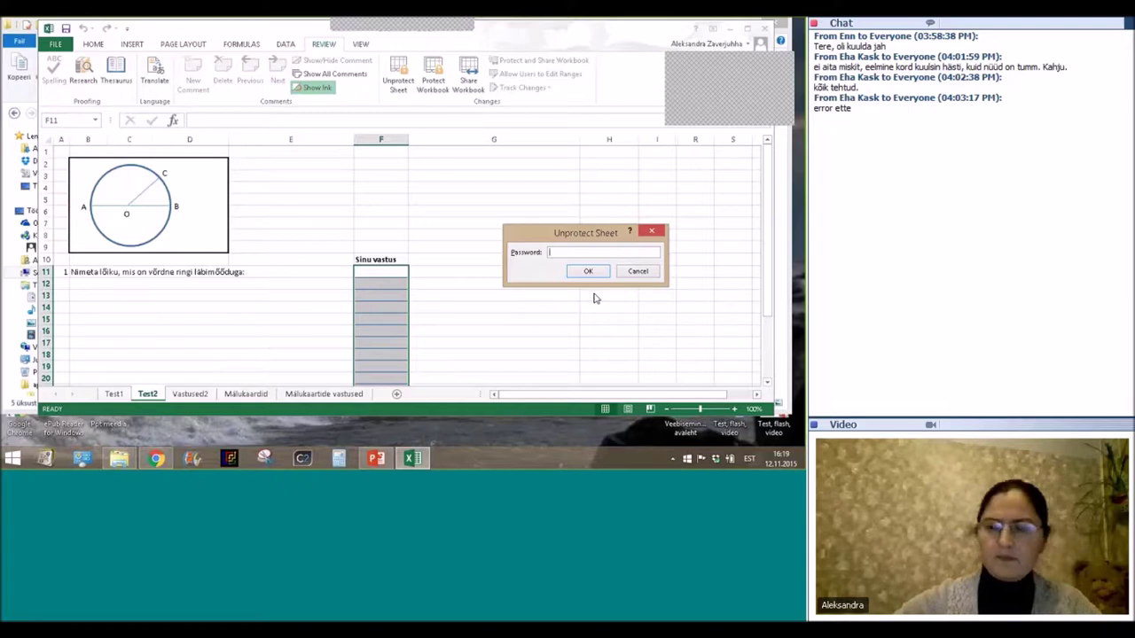
{"action": "type", "text": "123"}
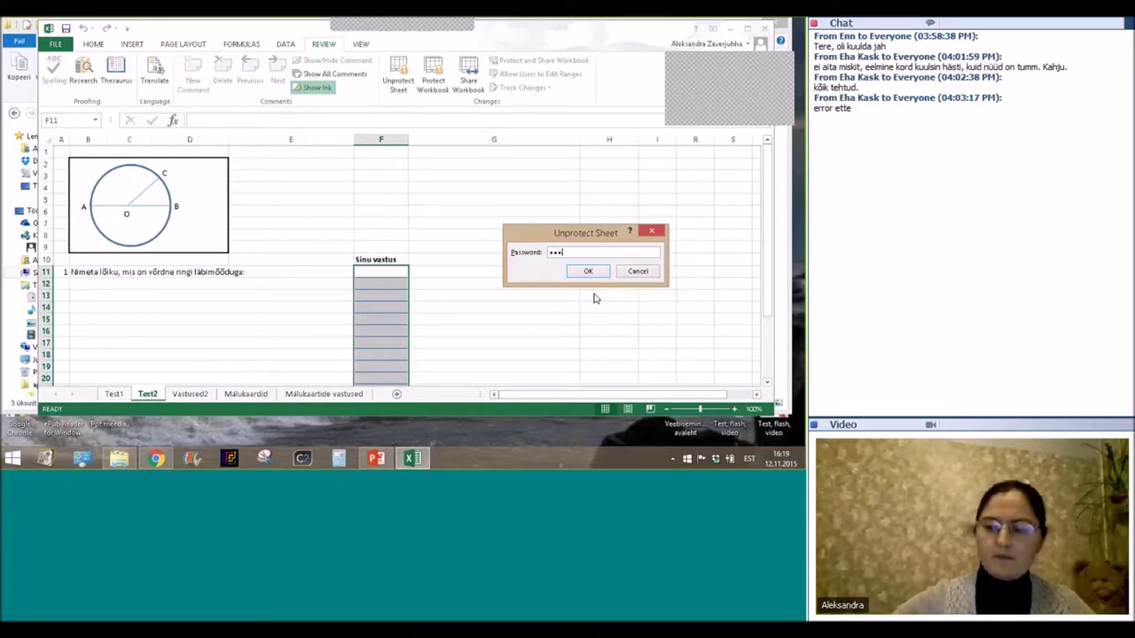
{"action": "type", "text": "456"}
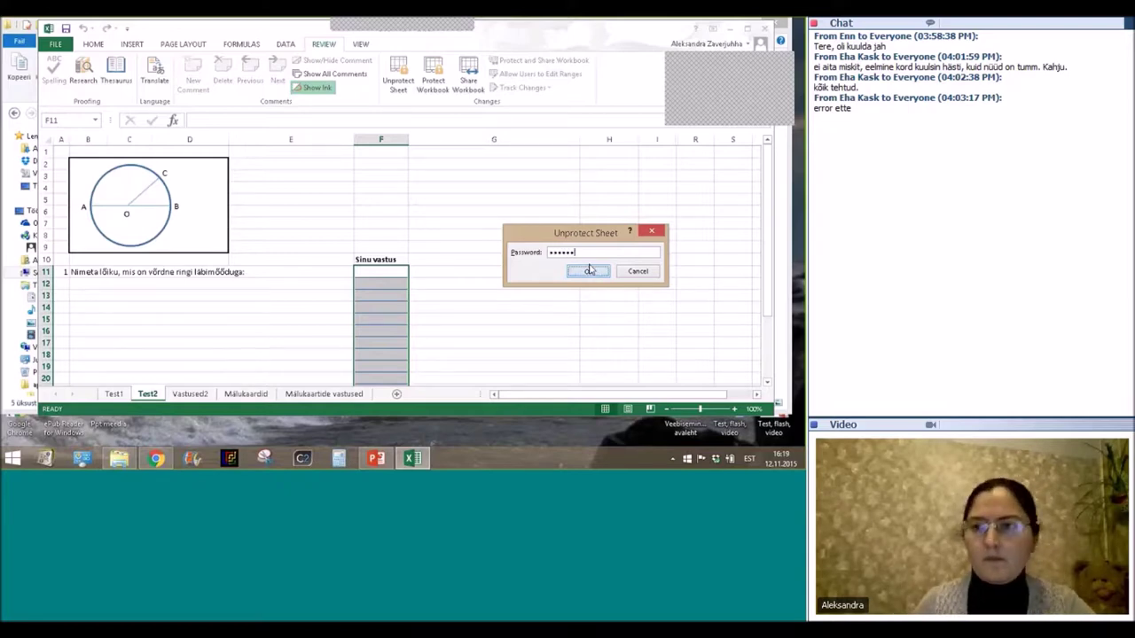
{"action": "left_click", "coordinate": [589, 270]}
{"action": "left_click", "coordinate": [619, 139]}
{"action": "left_click", "coordinate": [663, 139]}
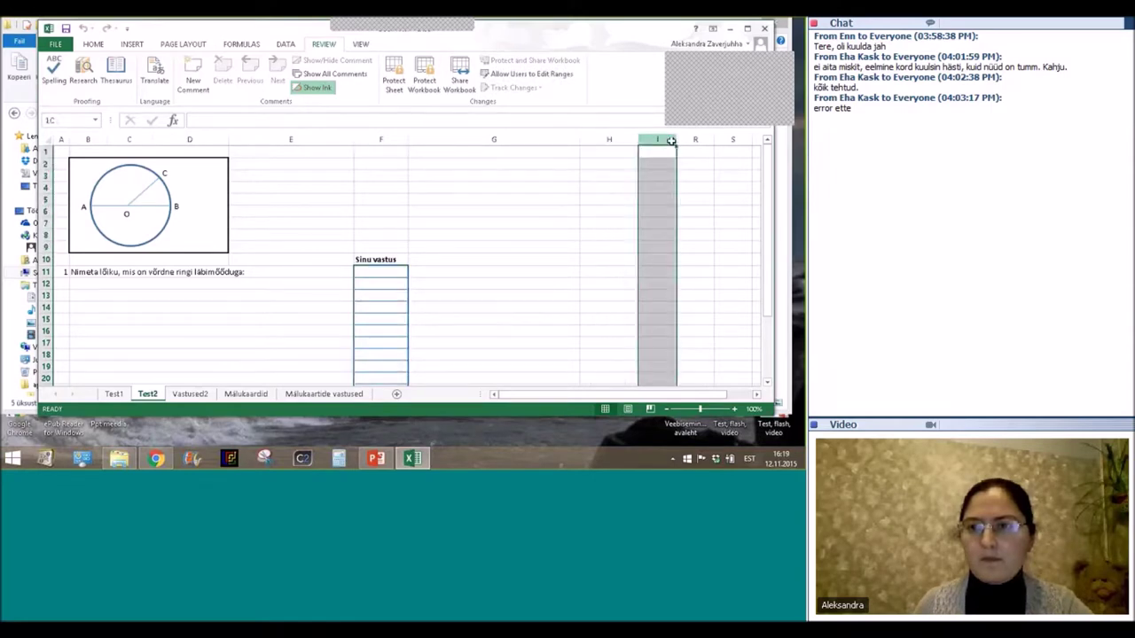
Unhide the hidden helper columns between I and R on Test2 to reveal the Negatiivne data.
{"action": "left_click_drag", "start_coordinate": [671, 140], "coordinate": [693, 140]}
{"action": "right_click", "coordinate": [691, 140]}
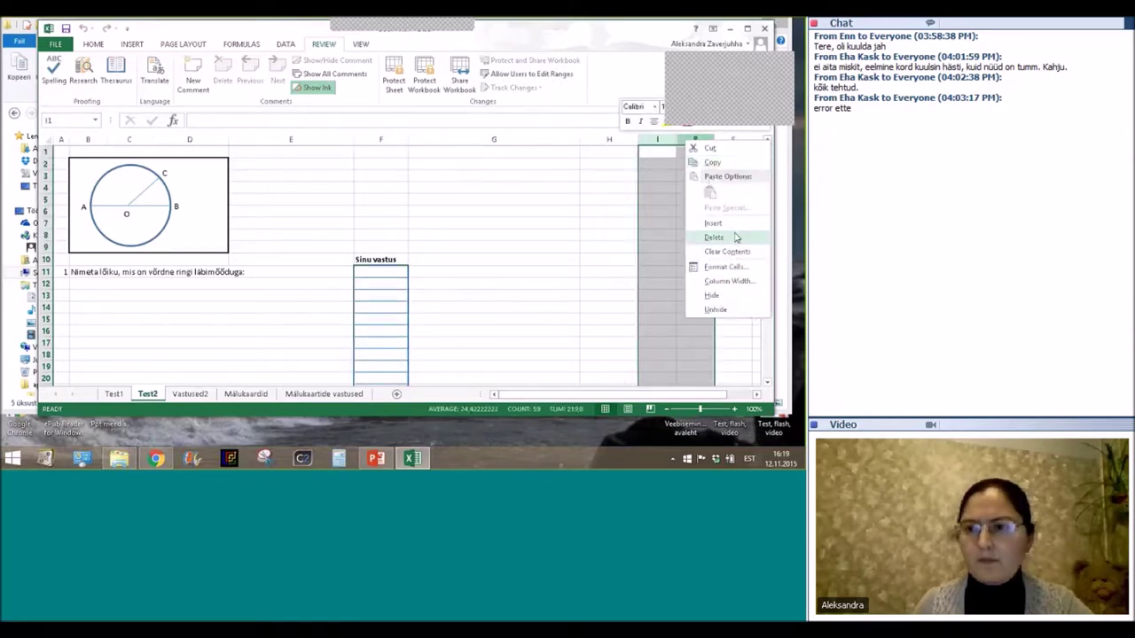
{"action": "left_click", "coordinate": [713, 310]}
{"action": "left_click", "coordinate": [515, 238]}
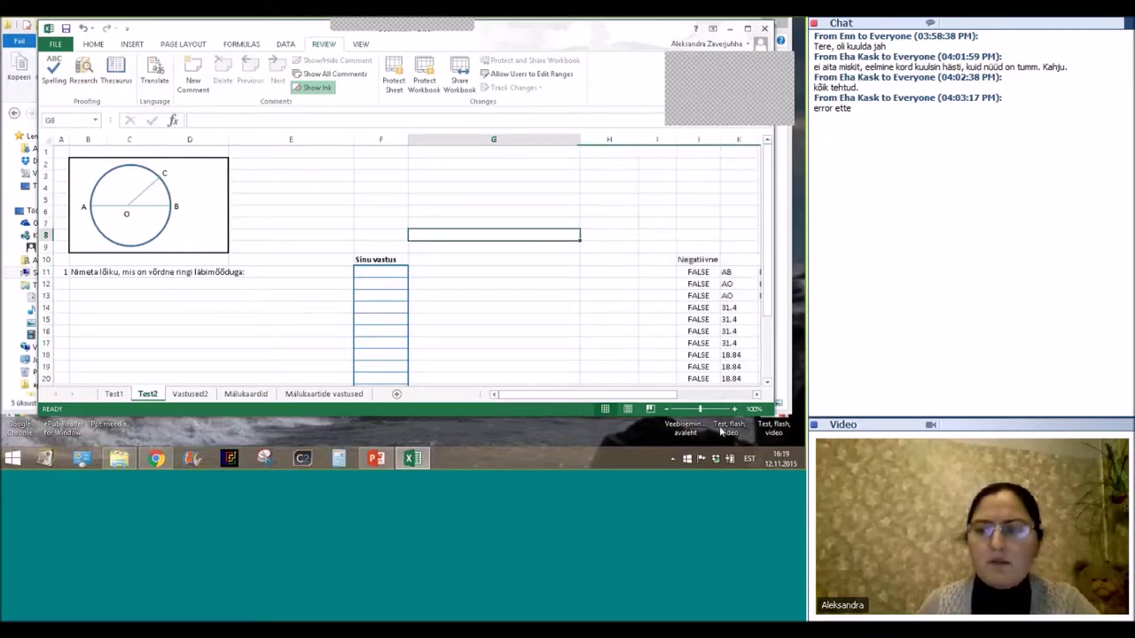
{"action": "left_click_drag", "start_coordinate": [591, 395], "coordinate": [510, 408]}
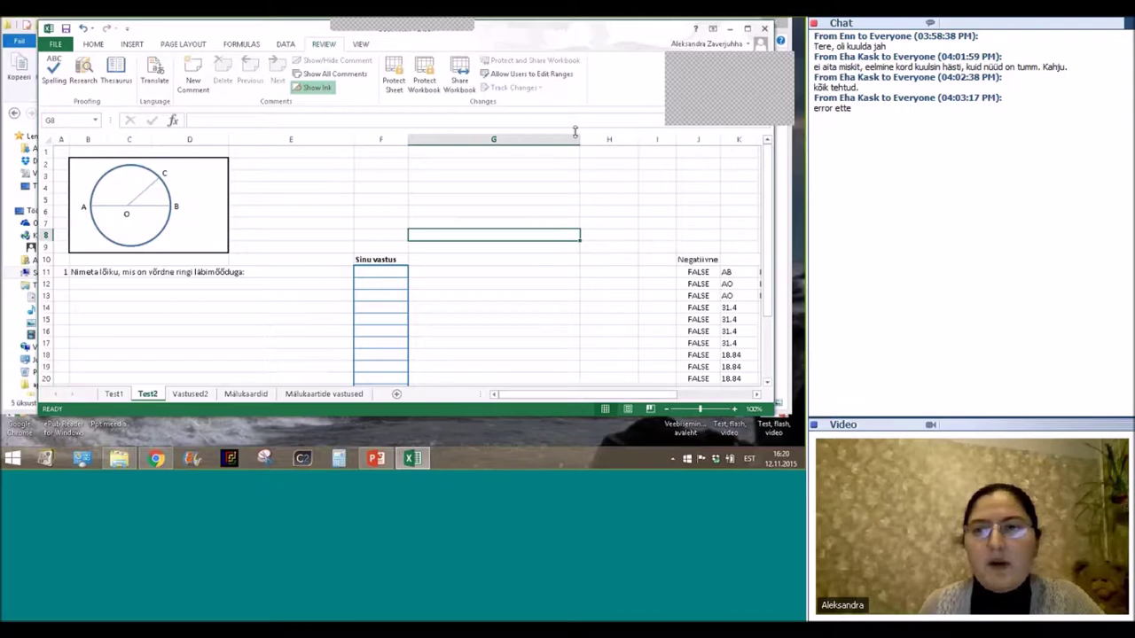
Narrow column G and enter AB as the answer in F11.
{"action": "left_click_drag", "start_coordinate": [580, 133], "coordinate": [502, 139]}
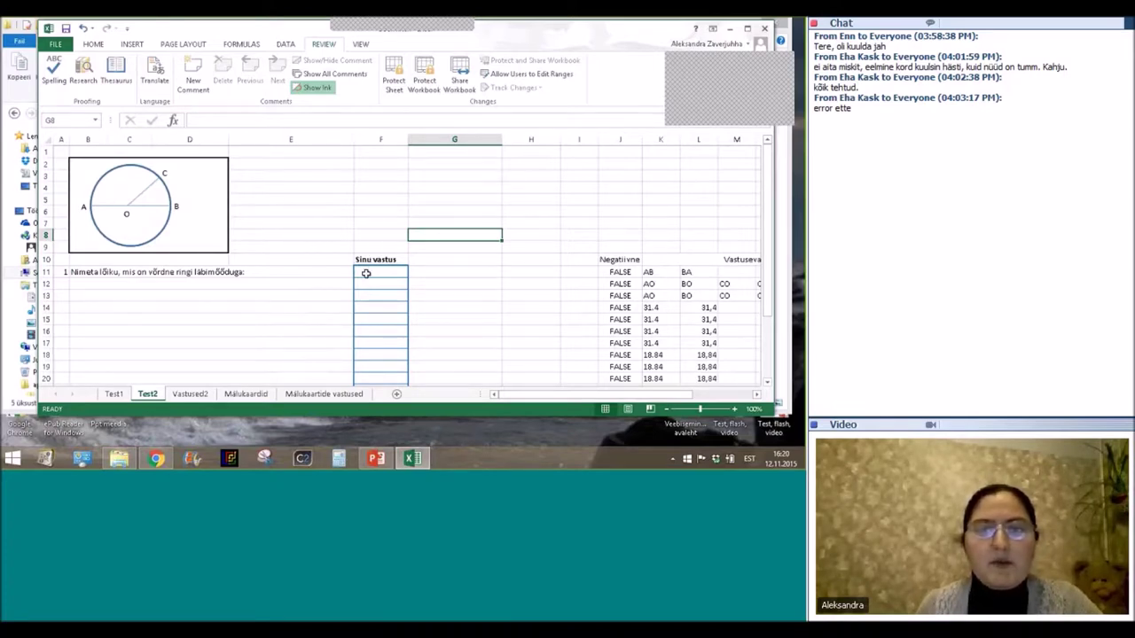
{"action": "left_click", "coordinate": [369, 272]}
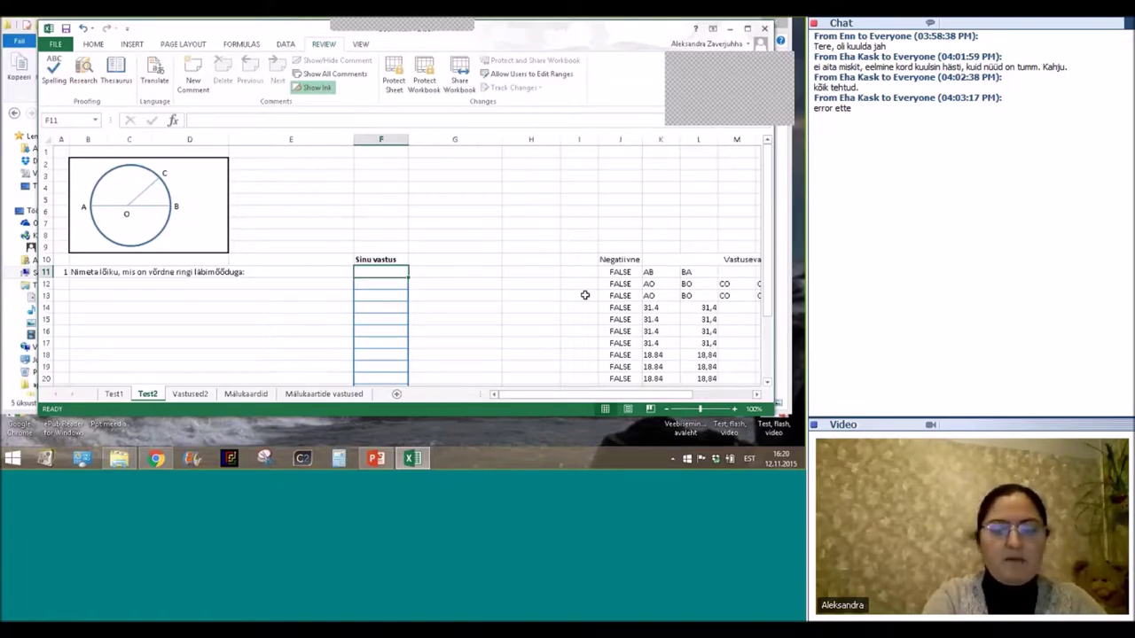
{"action": "type", "text": "A"}
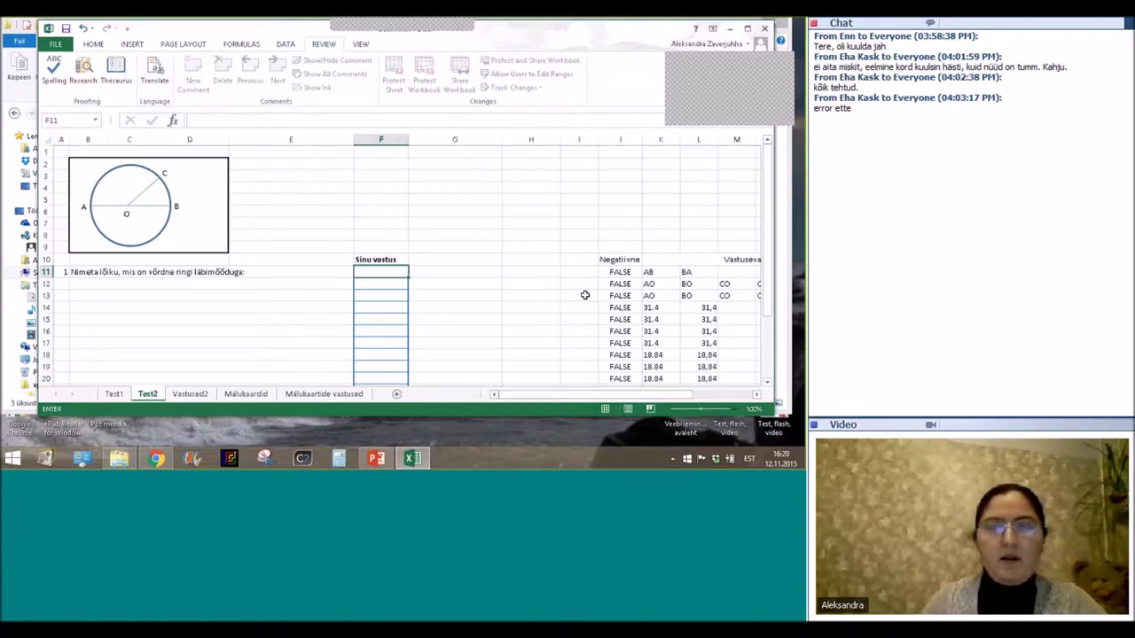
{"action": "type", "text": "B"}
{"action": "key", "text": "Return"}
Replace the F11 answer with BA, which shows Tubli! and reveals question 2.
{"action": "left_click", "coordinate": [359, 271]}
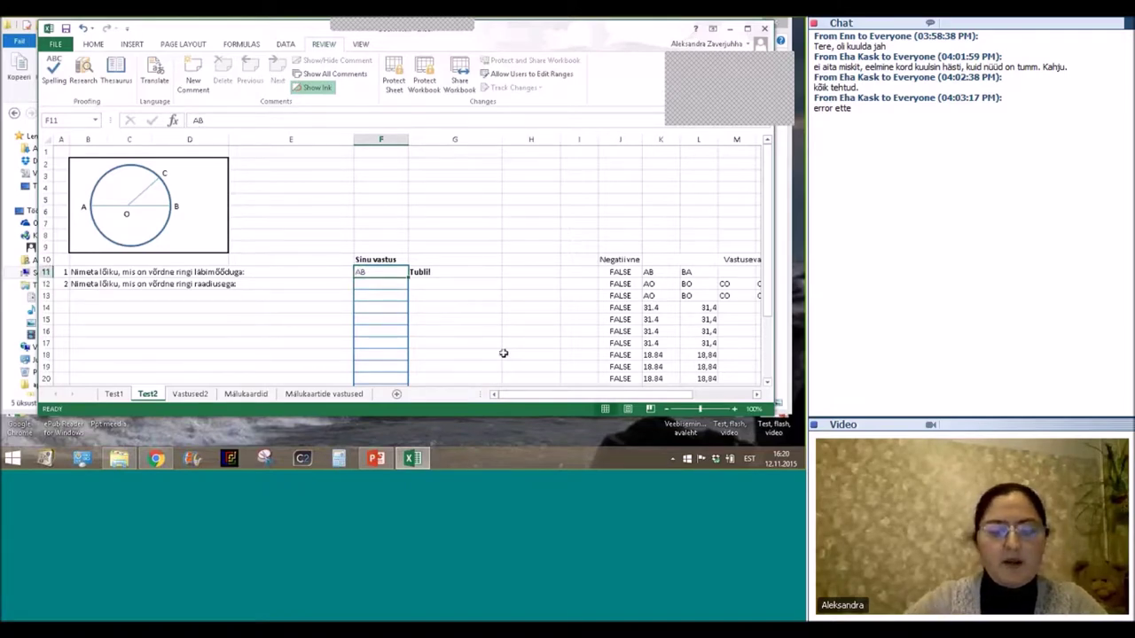
{"action": "type", "text": "BA"}
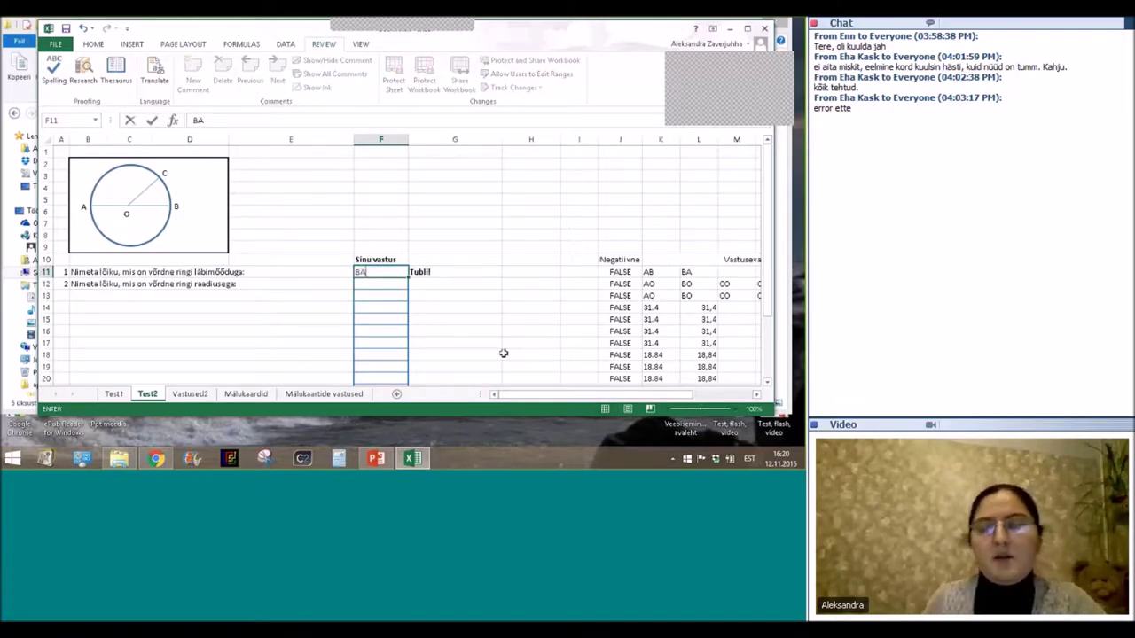
{"action": "key", "text": "Return"}
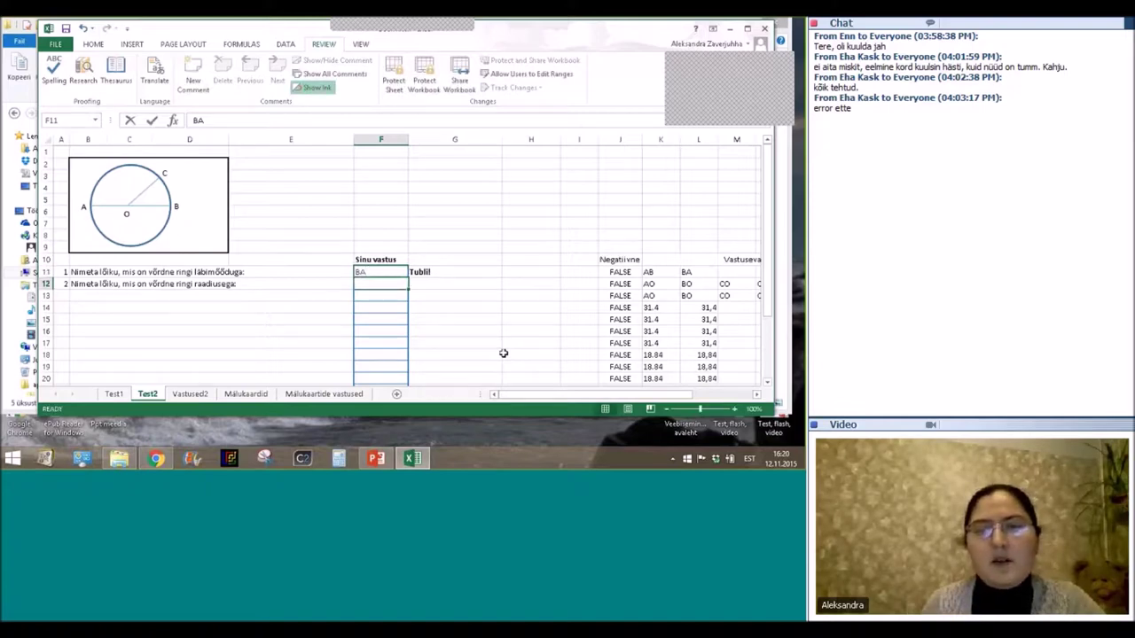
{"action": "left_click", "coordinate": [388, 271]}
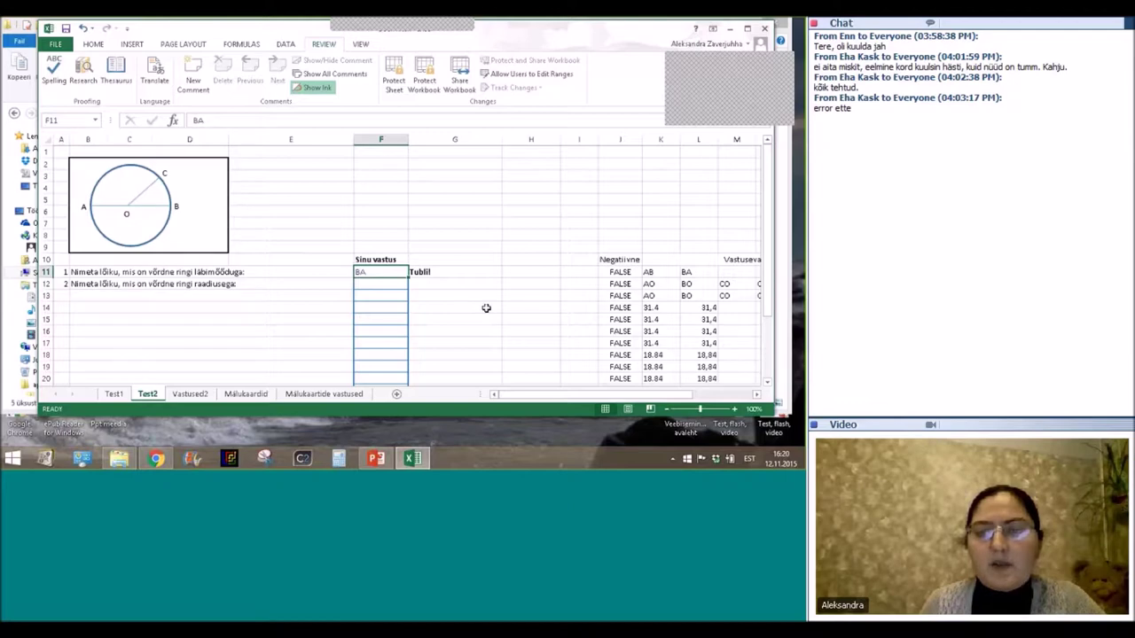
{"action": "left_click_drag", "start_coordinate": [514, 397], "coordinate": [645, 395]}
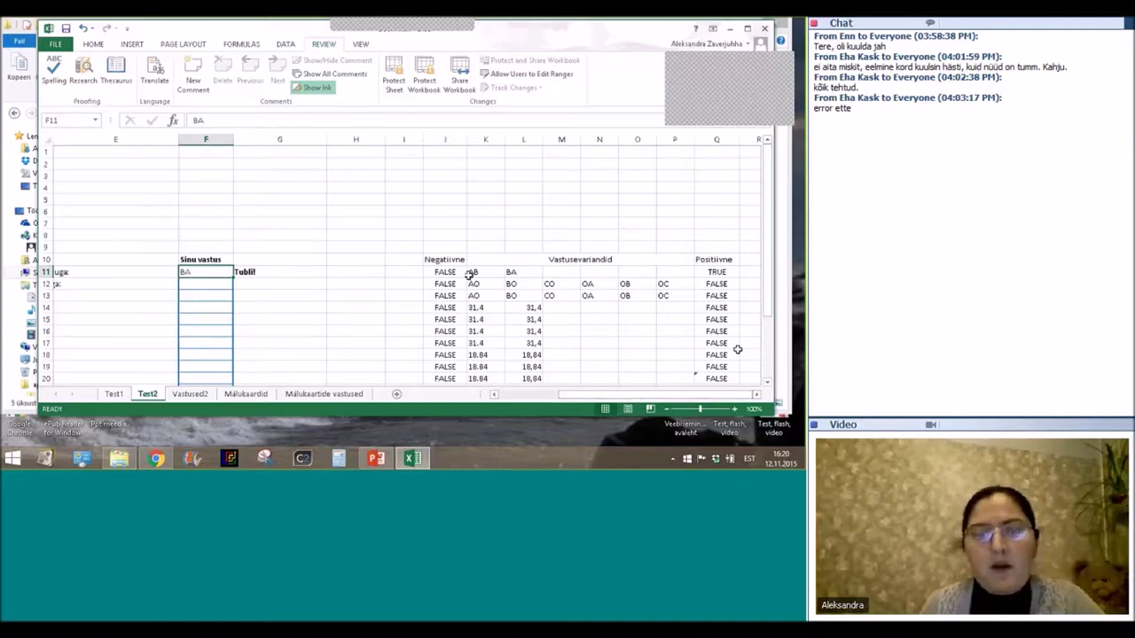
Delete the answer in F11 and select Q11 to view its OR checking formula.
{"action": "scroll", "coordinate": [494, 248], "scroll_direction": "down", "scroll_amount": 1}
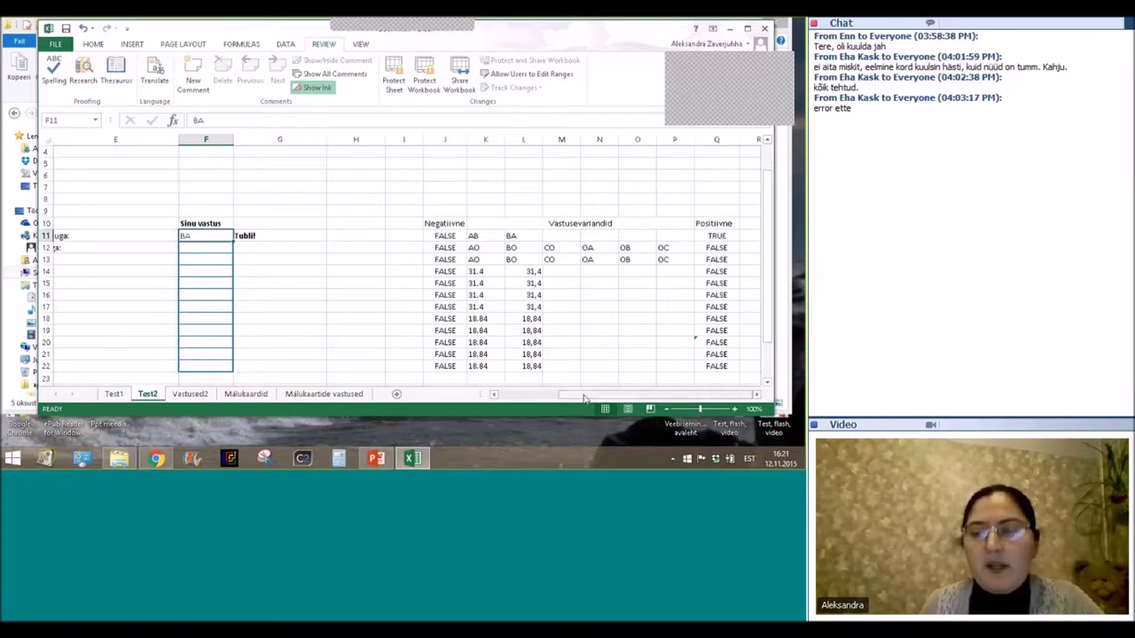
{"action": "mouse_move", "coordinate": [584, 398]}
{"action": "left_mouse_down"}
{"action": "mouse_move", "coordinate": [545, 398]}
{"action": "mouse_move", "coordinate": [618, 398]}
{"action": "mouse_move", "coordinate": [521, 402]}
{"action": "mouse_move", "coordinate": [581, 399]}
{"action": "left_mouse_up"}
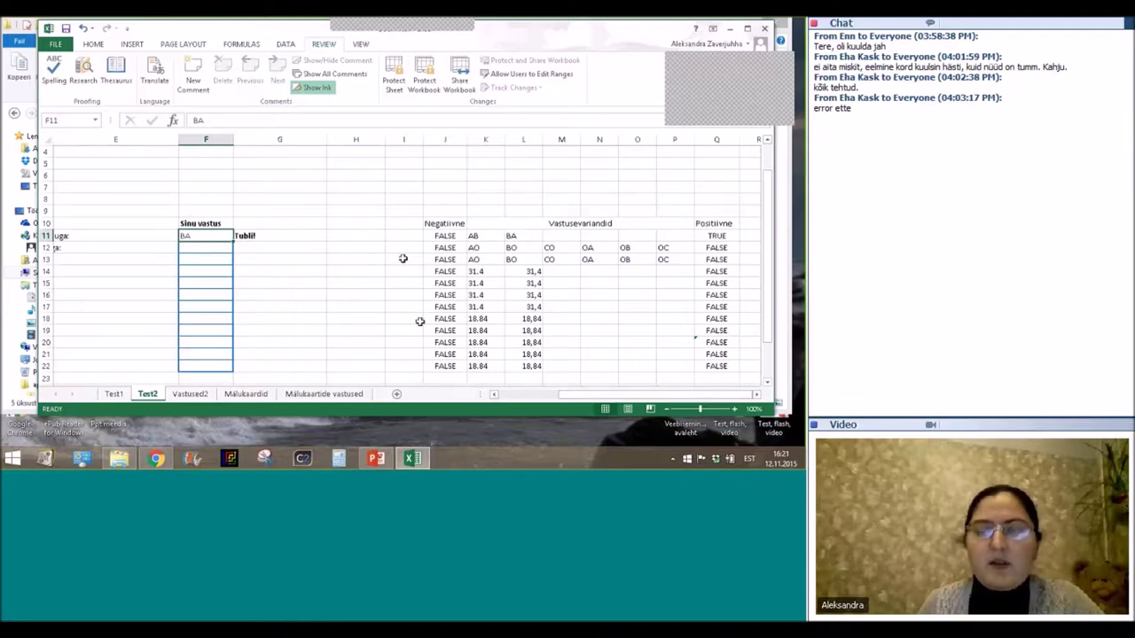
{"action": "left_click_drag", "start_coordinate": [585, 394], "coordinate": [483, 395]}
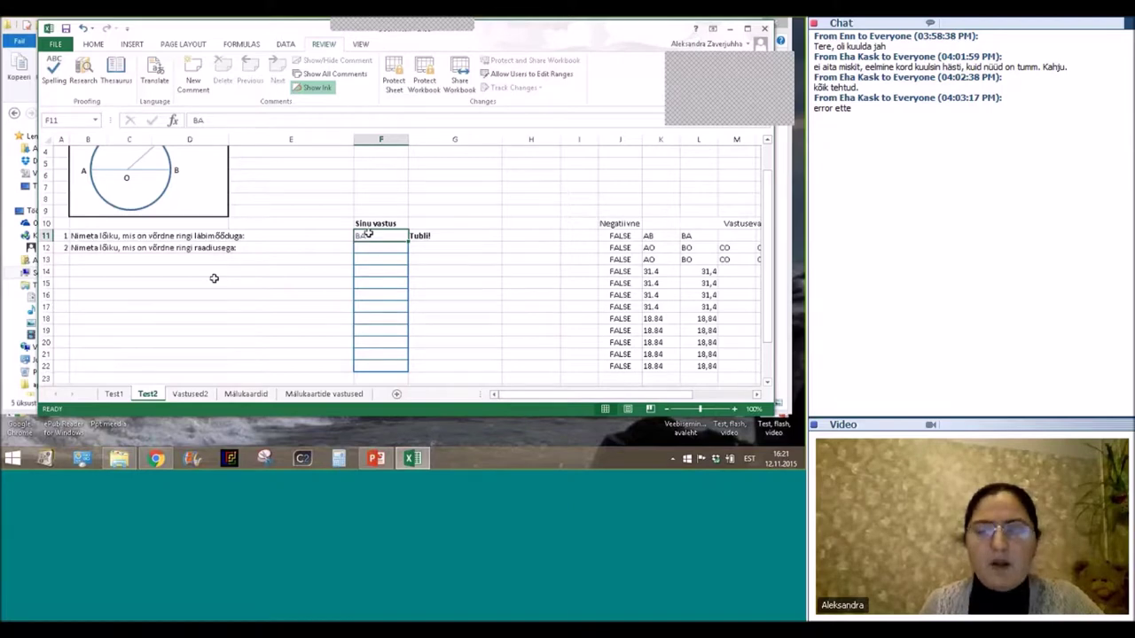
{"action": "key", "text": "BackSpace"}
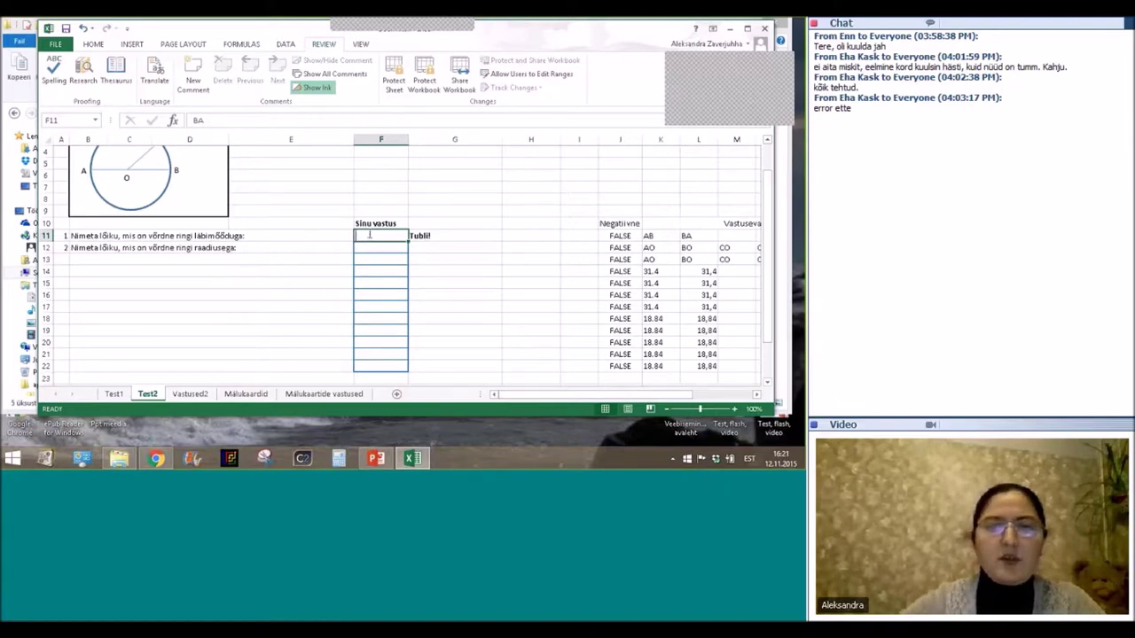
{"action": "left_click", "coordinate": [452, 317]}
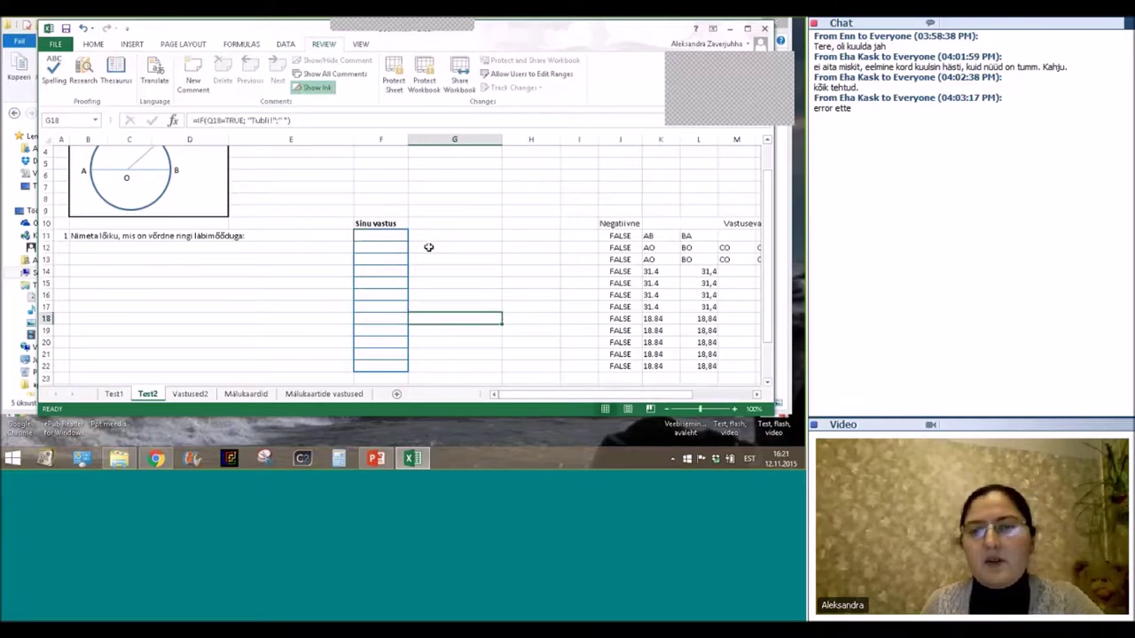
{"action": "left_click_drag", "start_coordinate": [534, 399], "coordinate": [597, 399]}
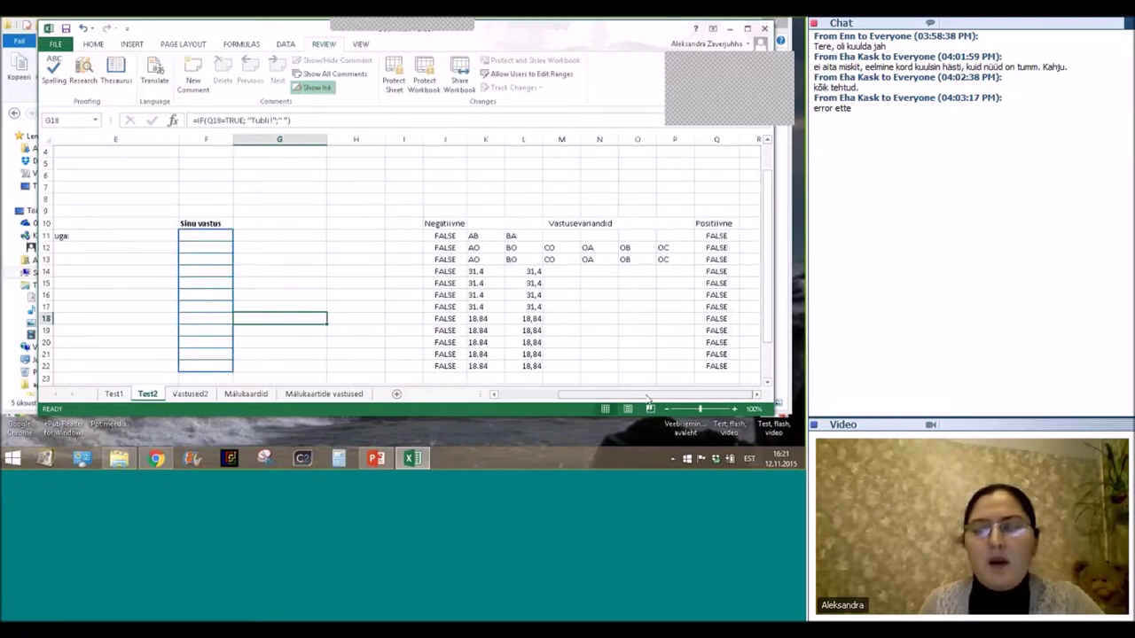
{"action": "left_click", "coordinate": [713, 237]}
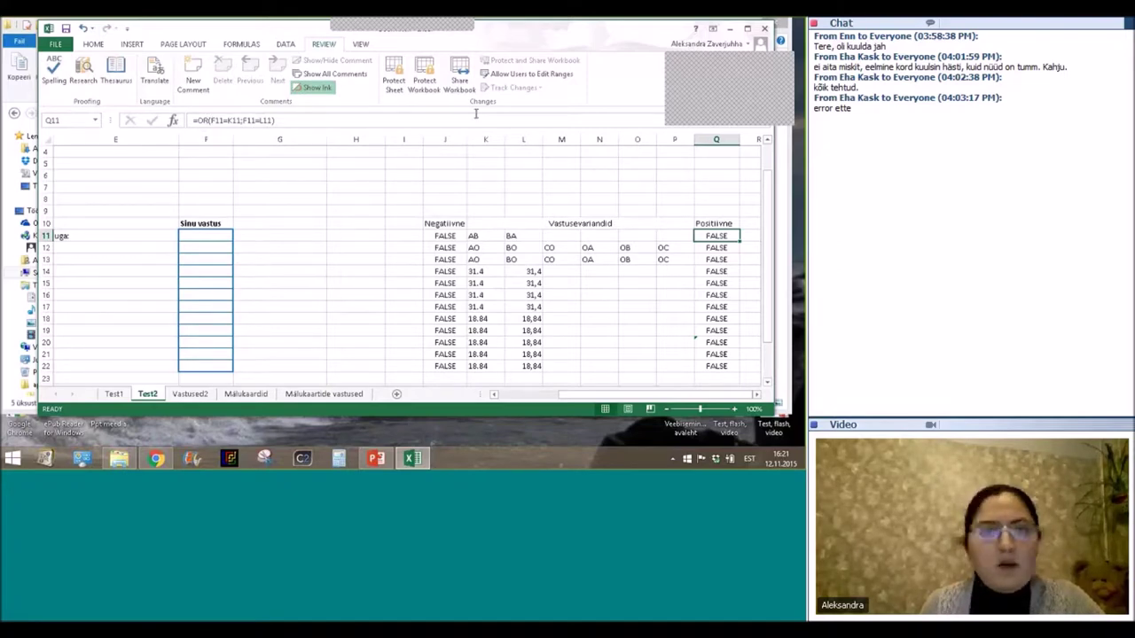
Erase Q11's formula and insert the OR function from the Logical category via Insert Function.
{"action": "left_click", "coordinate": [210, 116]}
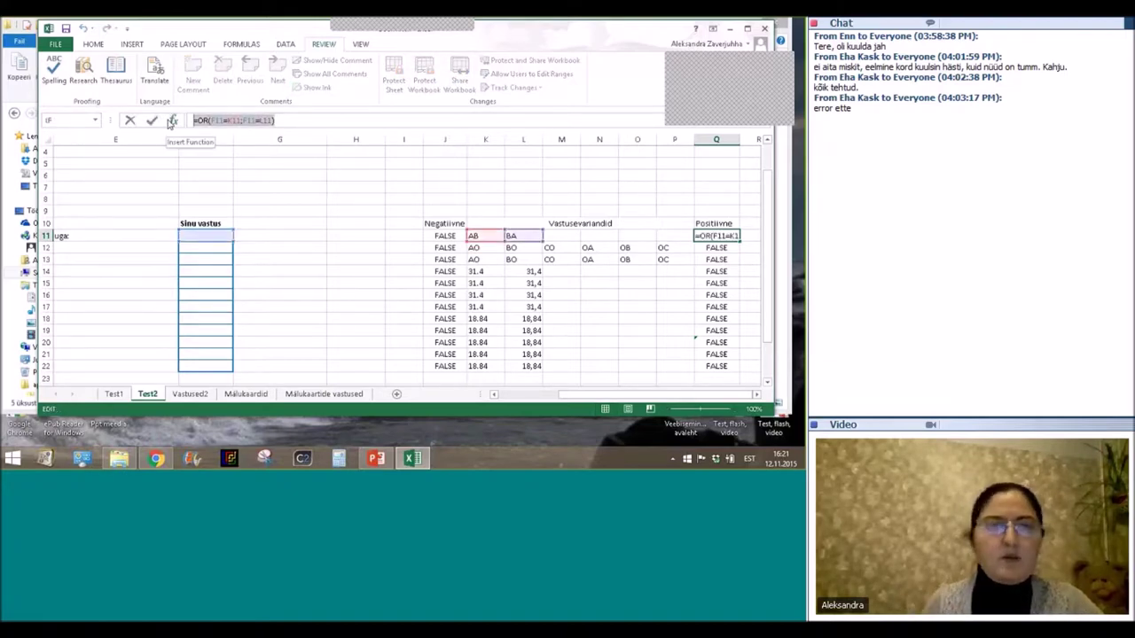
{"action": "key", "text": "BackSpace"}
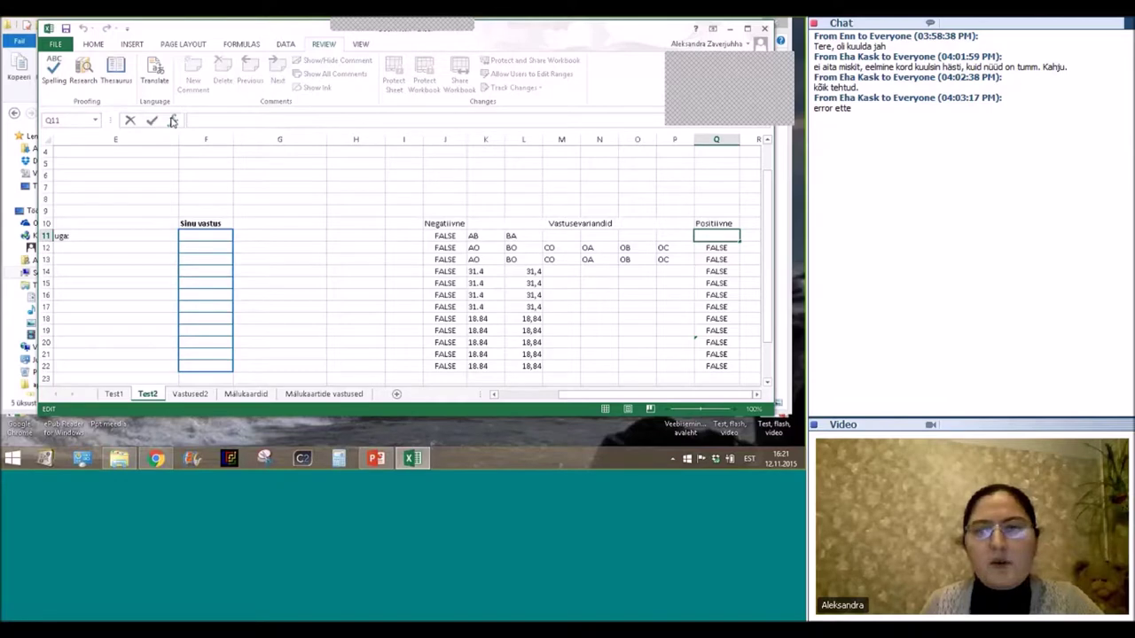
{"action": "left_click", "coordinate": [173, 122]}
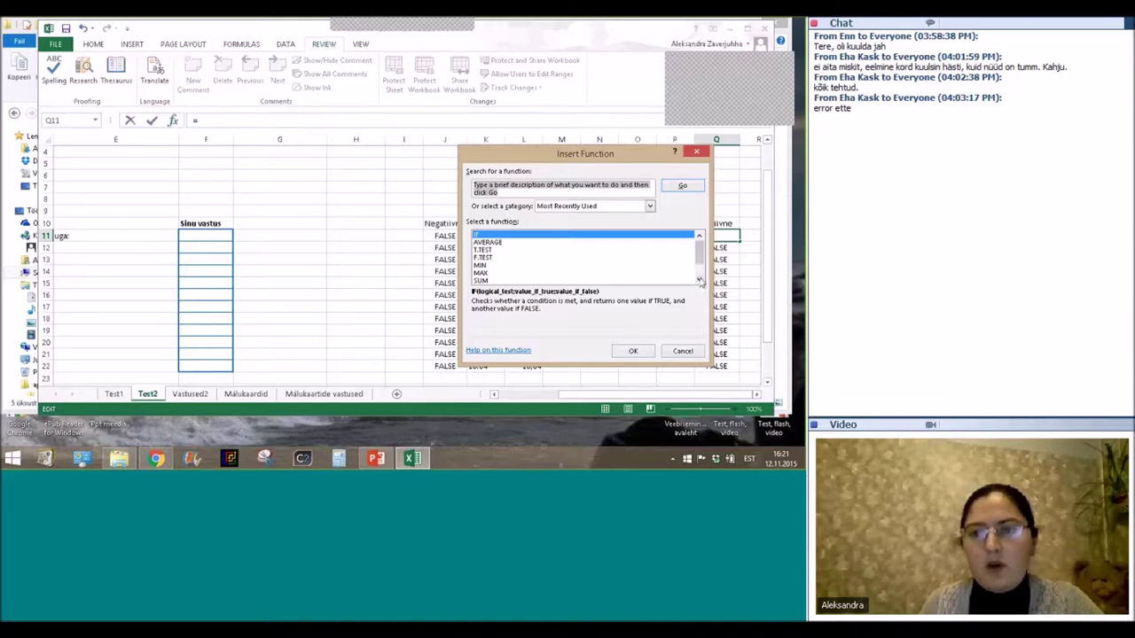
{"action": "left_click", "coordinate": [699, 280]}
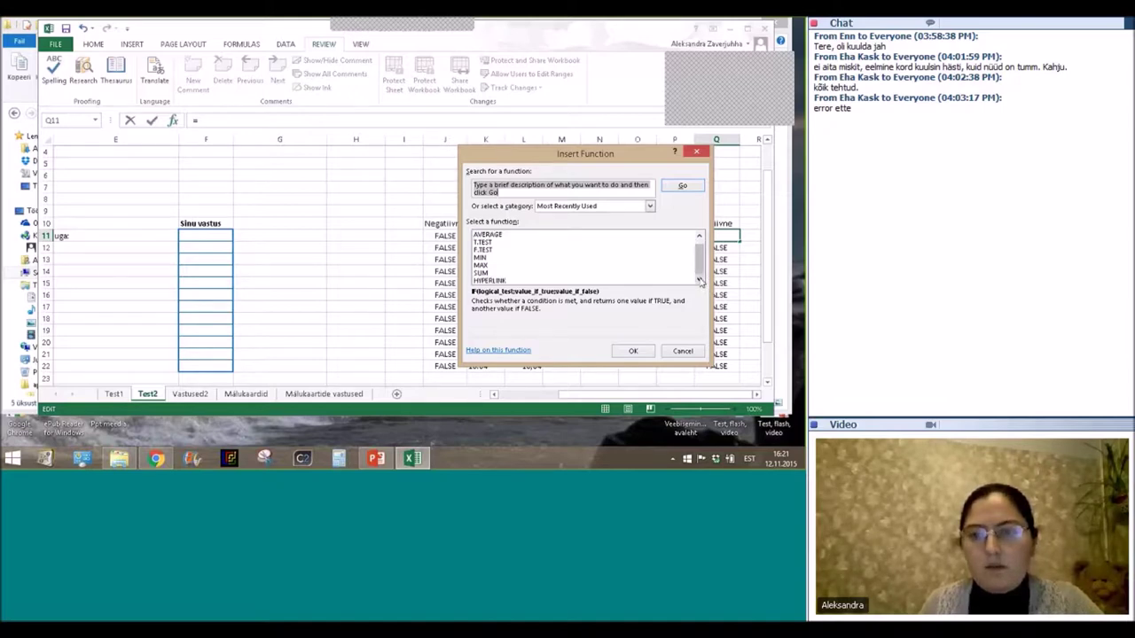
{"action": "scroll", "coordinate": [703, 248], "scroll_direction": "down", "scroll_amount": 1}
{"action": "scroll", "coordinate": [703, 252], "scroll_direction": "up", "scroll_amount": 1}
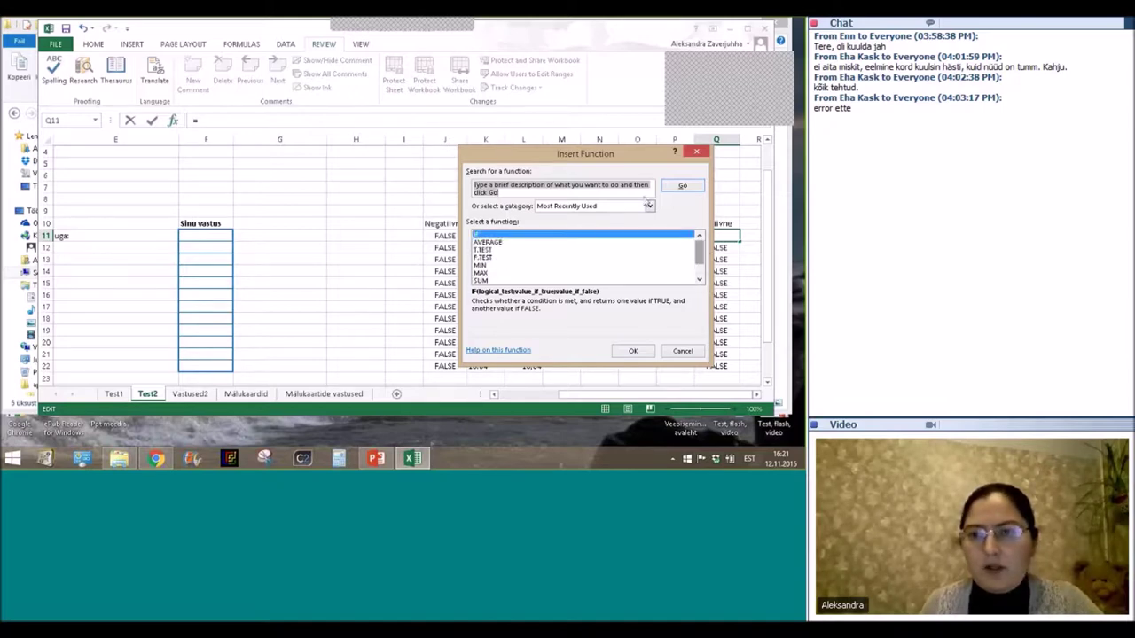
{"action": "left_click", "coordinate": [649, 205]}
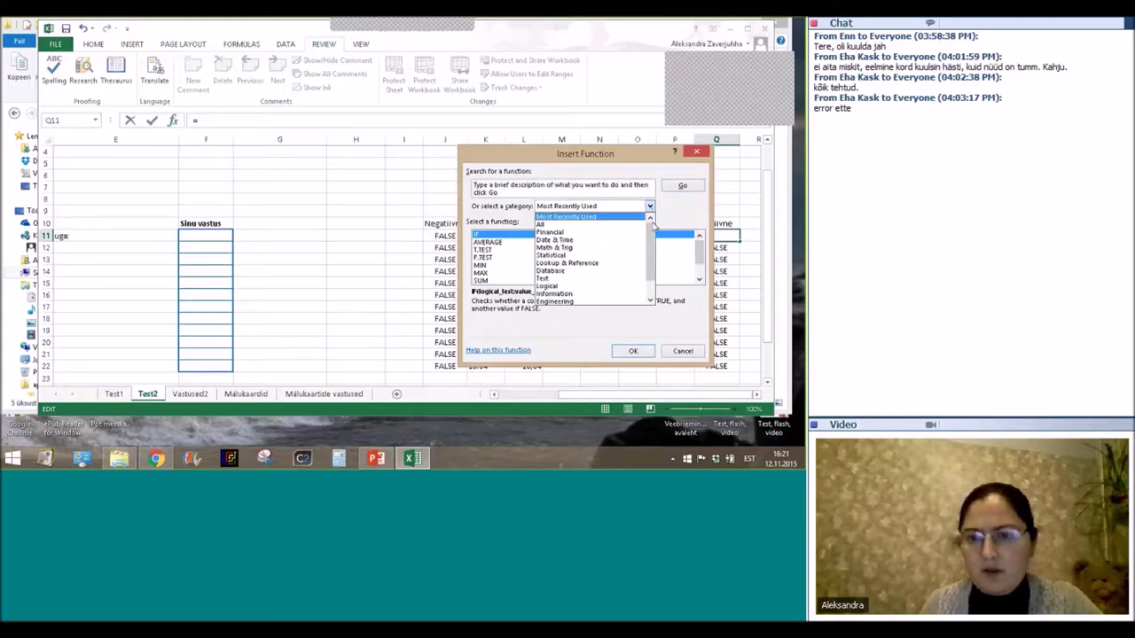
{"action": "scroll", "coordinate": [616, 262], "scroll_direction": "down", "scroll_amount": 1}
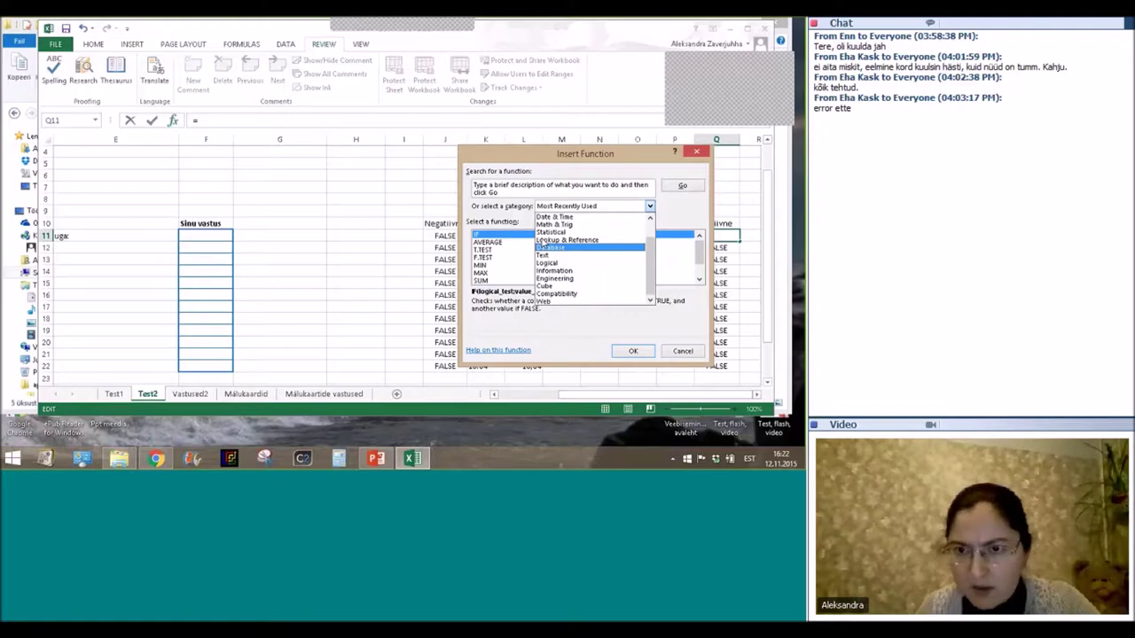
{"action": "left_click", "coordinate": [547, 262]}
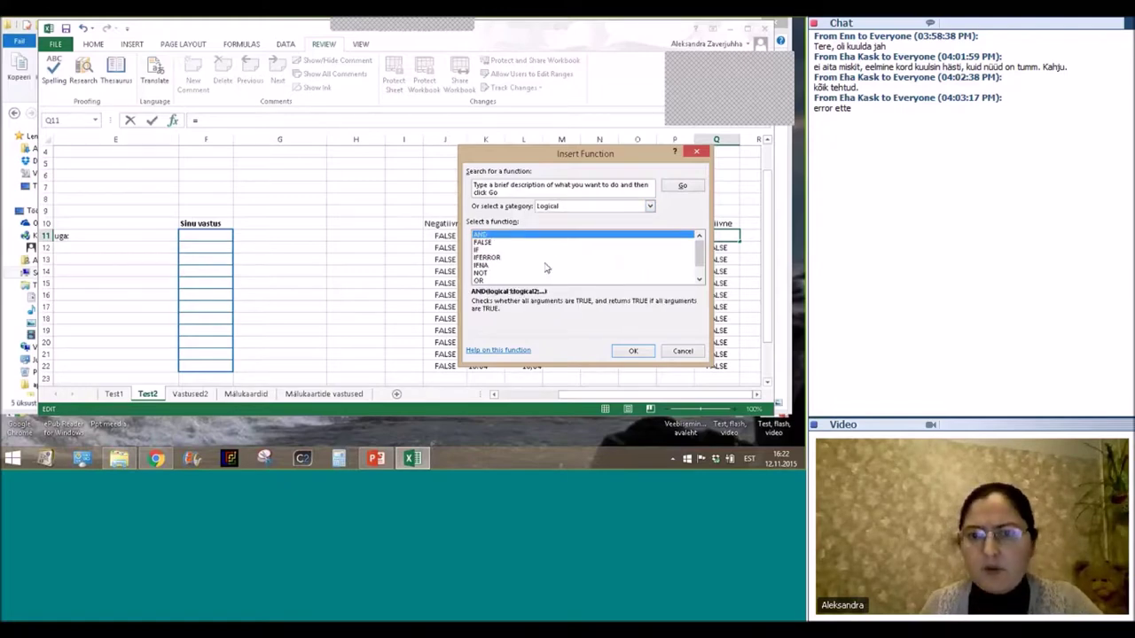
{"action": "left_click", "coordinate": [484, 280]}
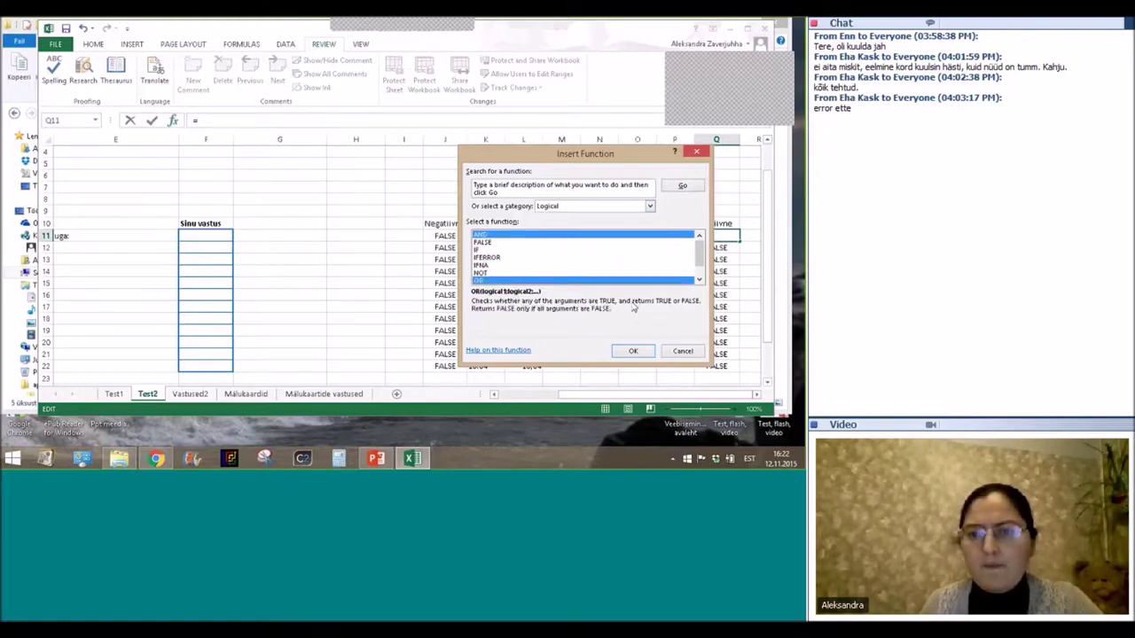
{"action": "left_click", "coordinate": [632, 351]}
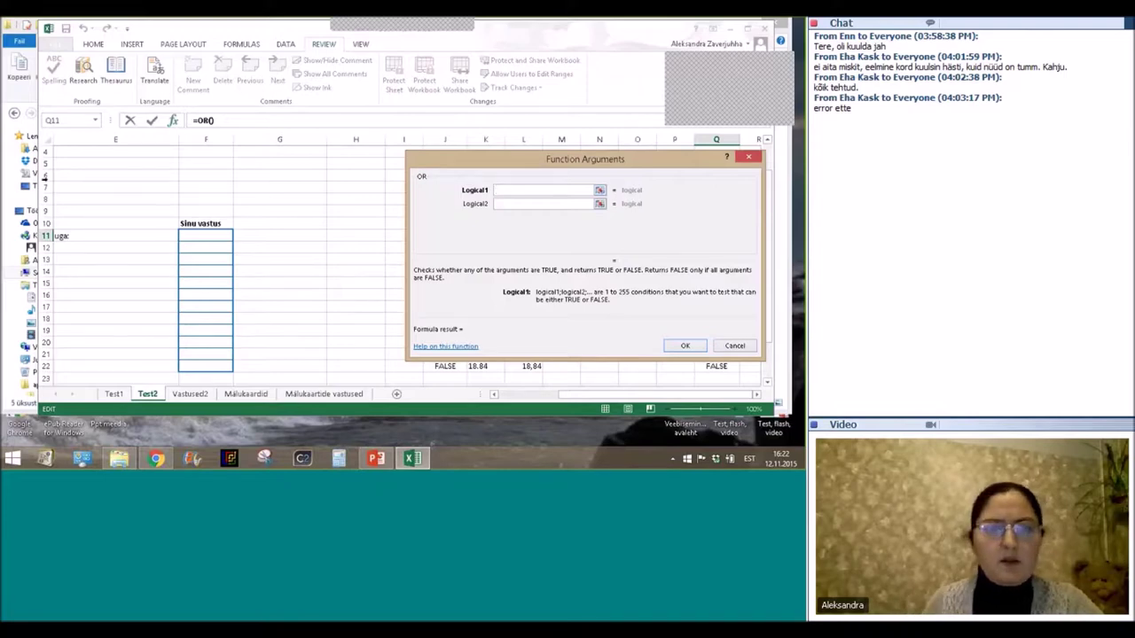
Fill the OR arguments with F11=K11 and F11=L11, giving =OR(F11=K11;F11=L11) in Q11.
{"action": "left_click", "coordinate": [205, 235]}
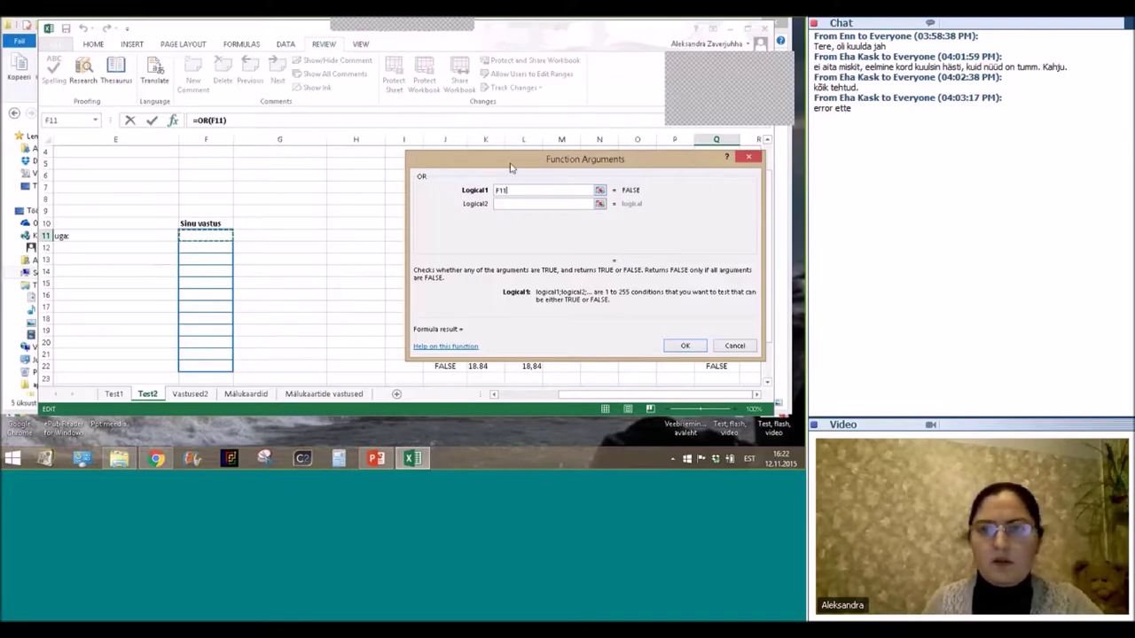
{"action": "left_click_drag", "start_coordinate": [463, 211], "coordinate": [349, 323]}
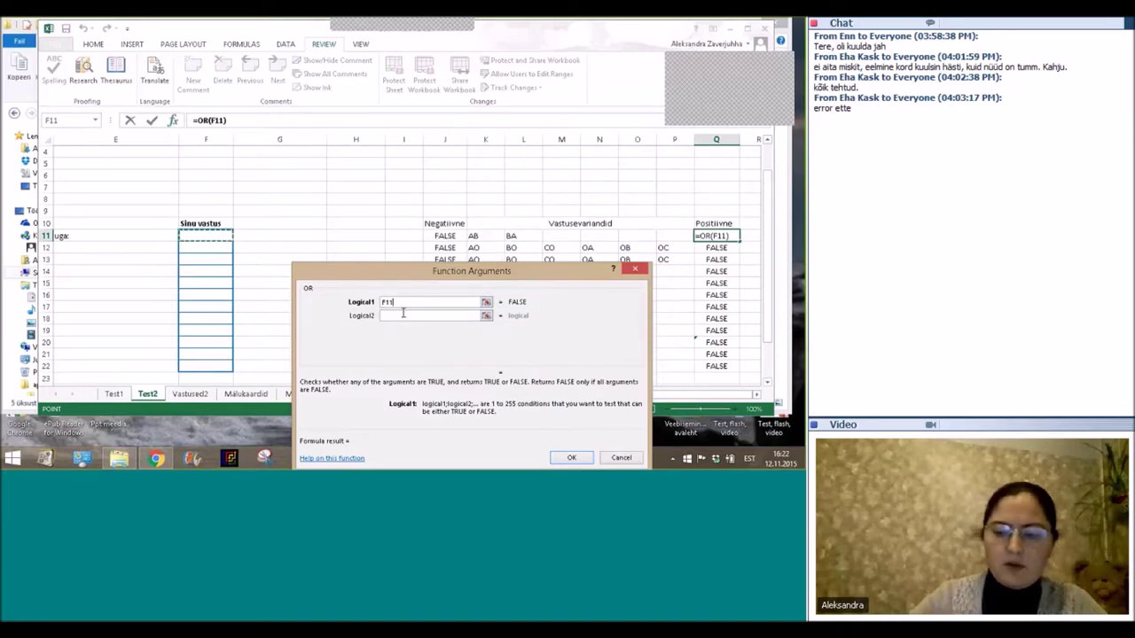
{"action": "type", "text": "="}
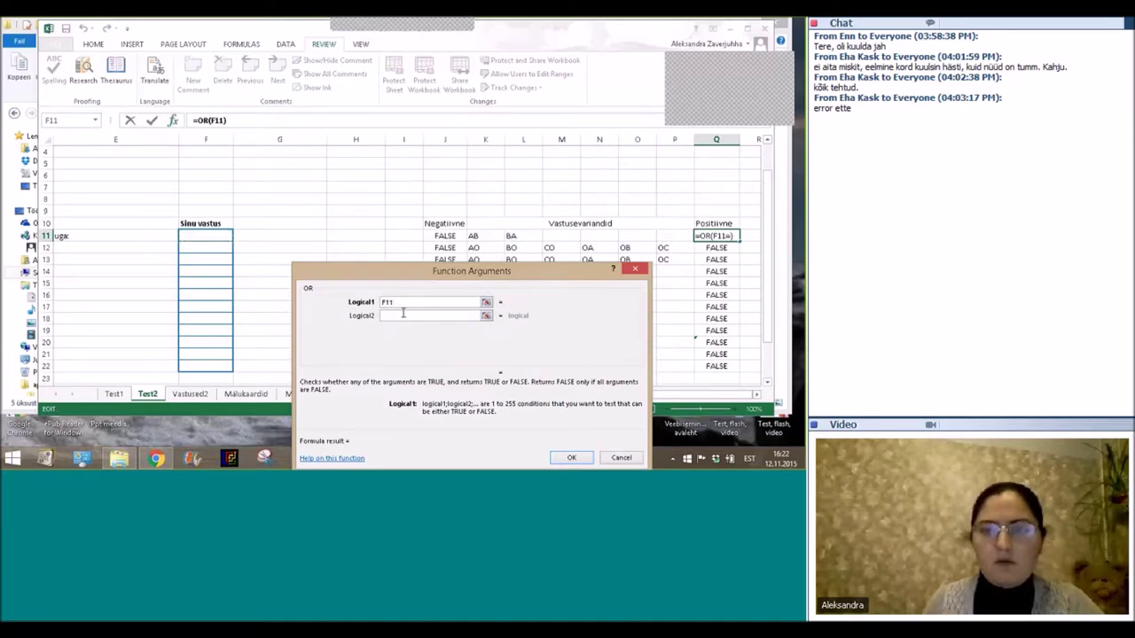
{"action": "left_click", "coordinate": [485, 236]}
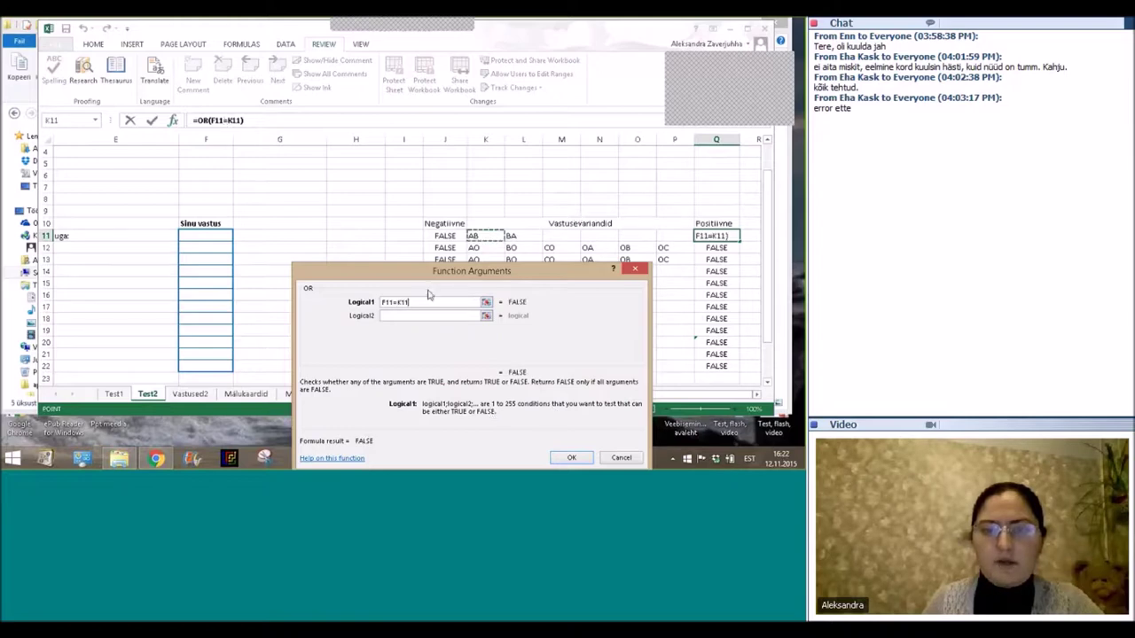
{"action": "left_click", "coordinate": [404, 316]}
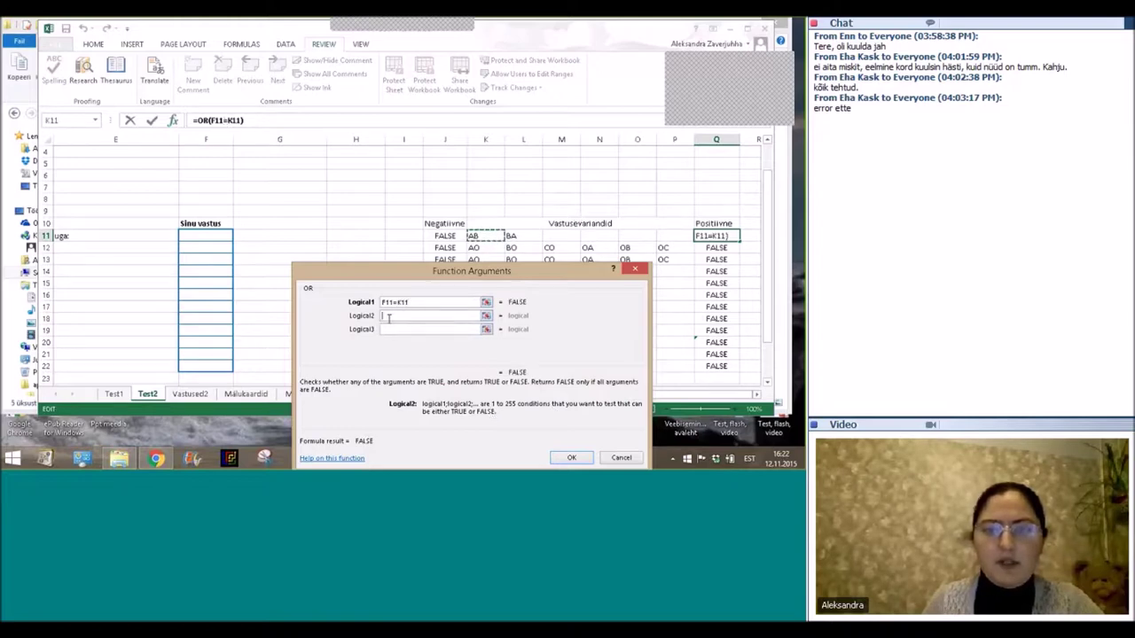
{"action": "left_click", "coordinate": [192, 241]}
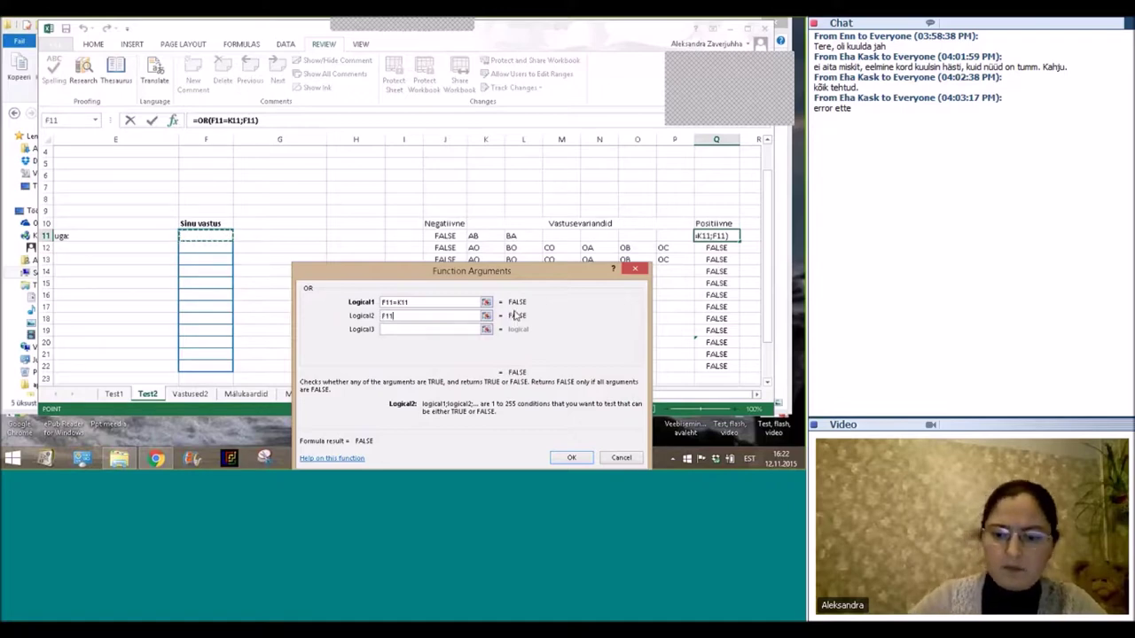
{"action": "type", "text": "="}
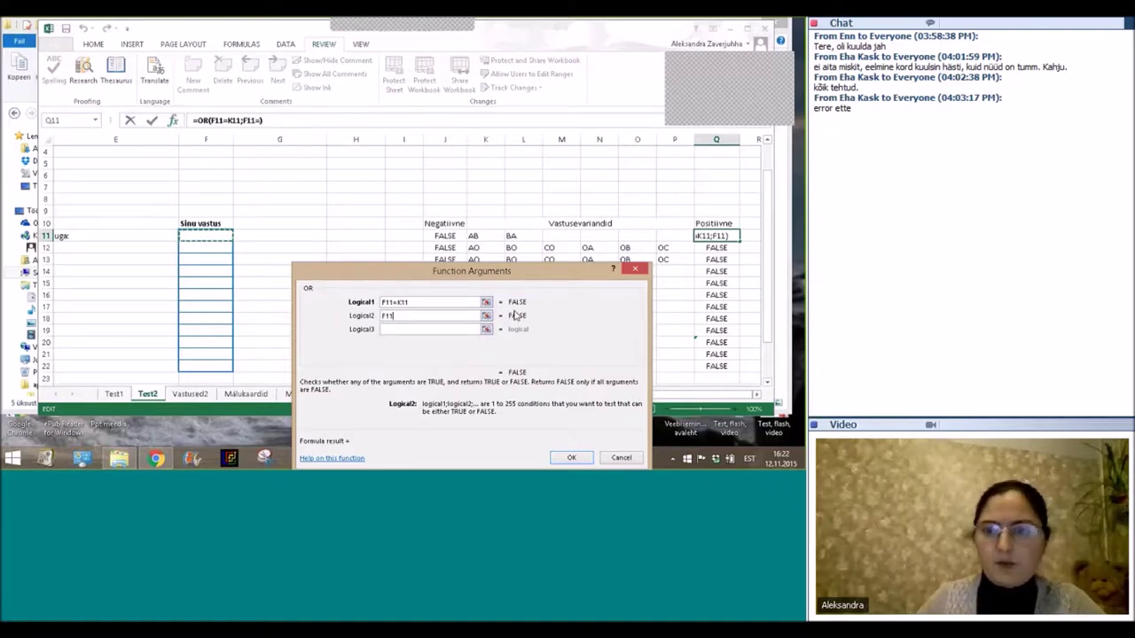
{"action": "left_click", "coordinate": [517, 237]}
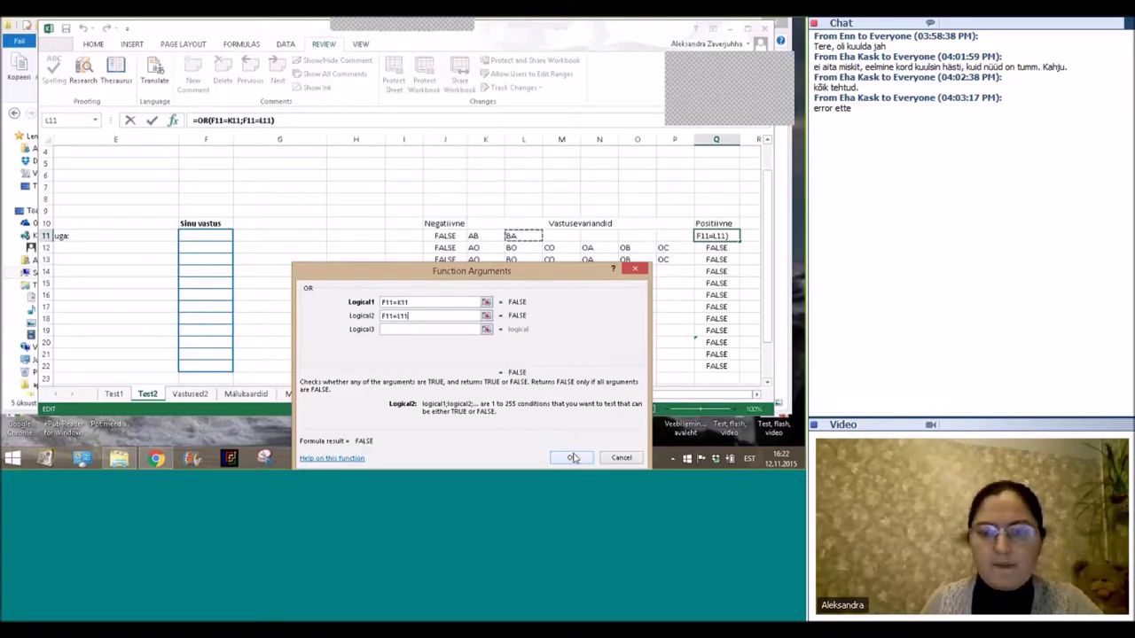
{"action": "left_click", "coordinate": [573, 458]}
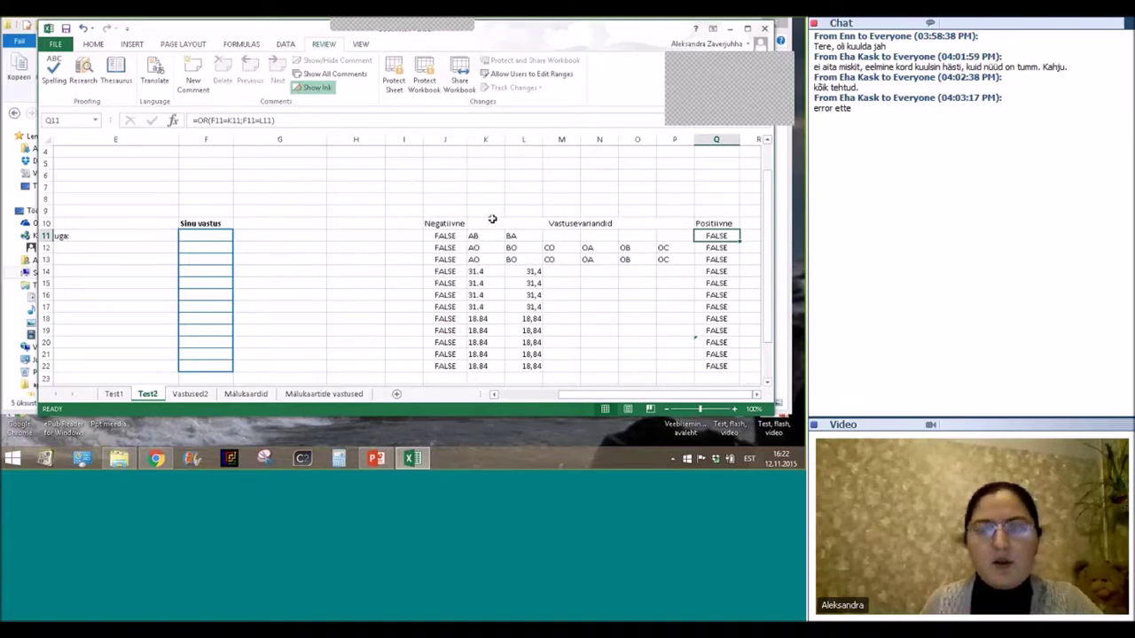
Edit G11 to =IF(Q11=TRUE;"Tubli!";" ") so a false result shows a single space.
{"action": "left_click", "coordinate": [203, 236]}
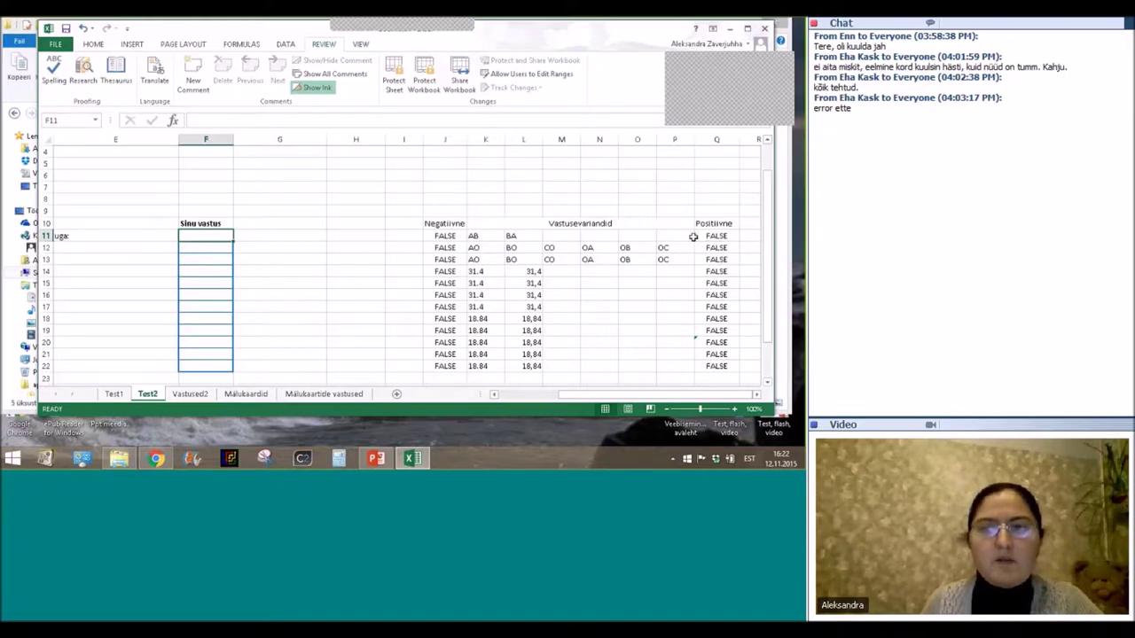
{"action": "left_click", "coordinate": [695, 236]}
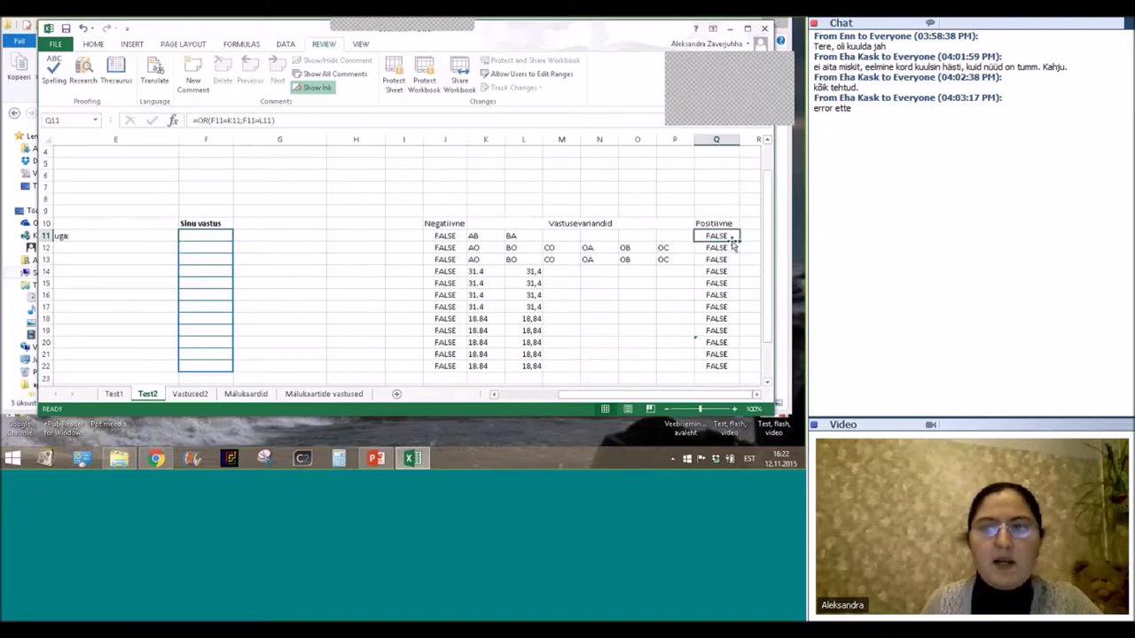
{"action": "left_click_drag", "start_coordinate": [618, 394], "coordinate": [552, 398]}
{"action": "left_click", "coordinate": [439, 233]}
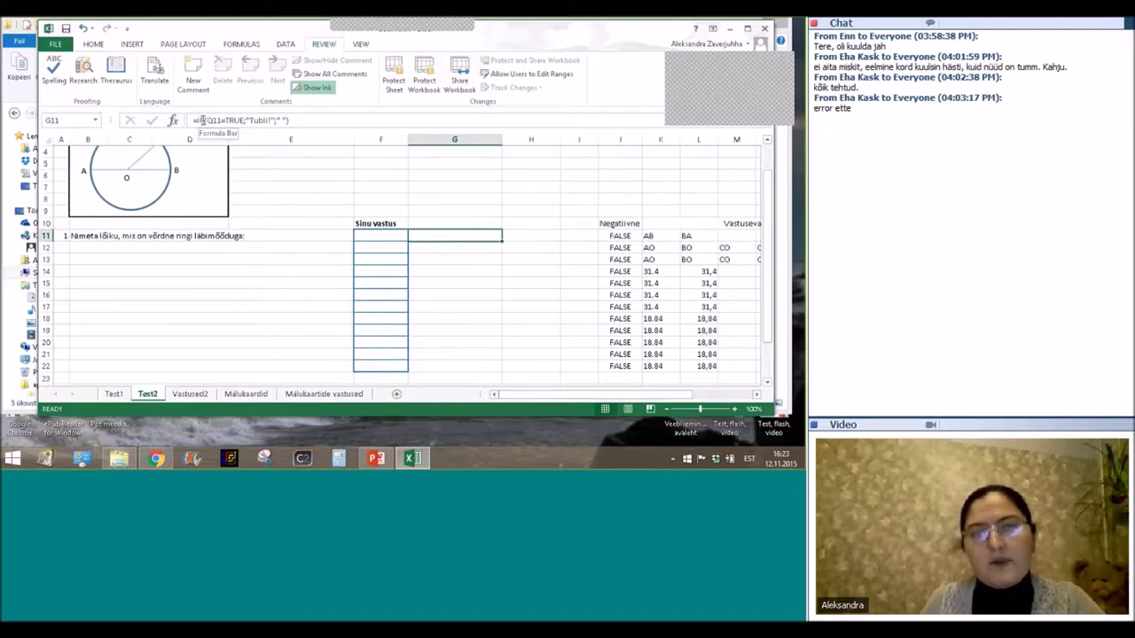
{"action": "left_click", "coordinate": [202, 121]}
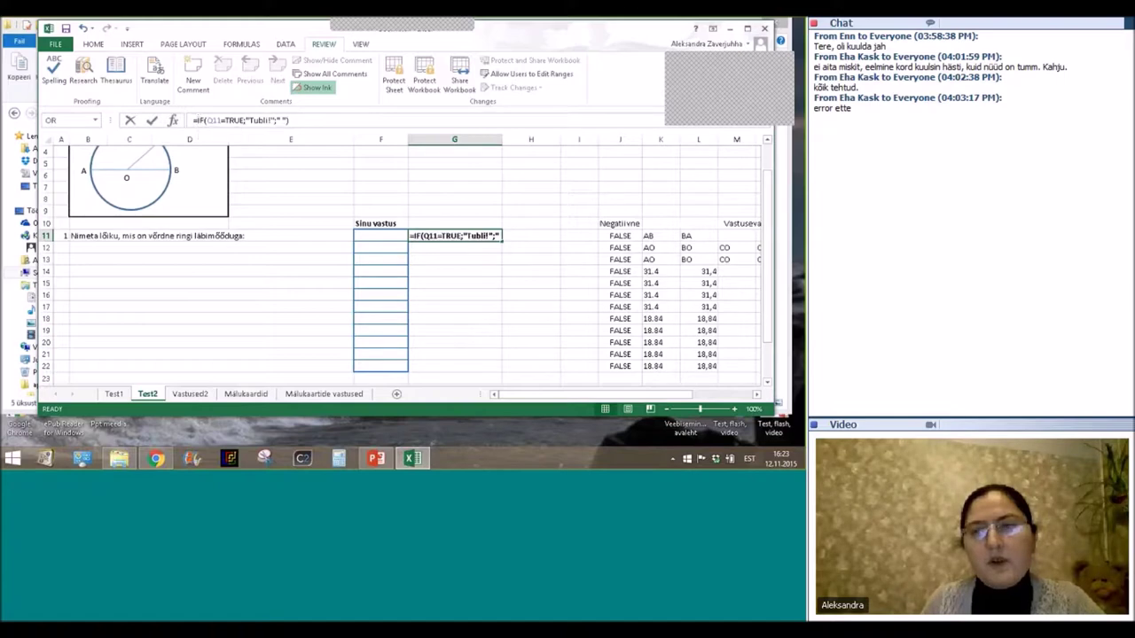
{"action": "left_click_drag", "start_coordinate": [602, 394], "coordinate": [660, 393]}
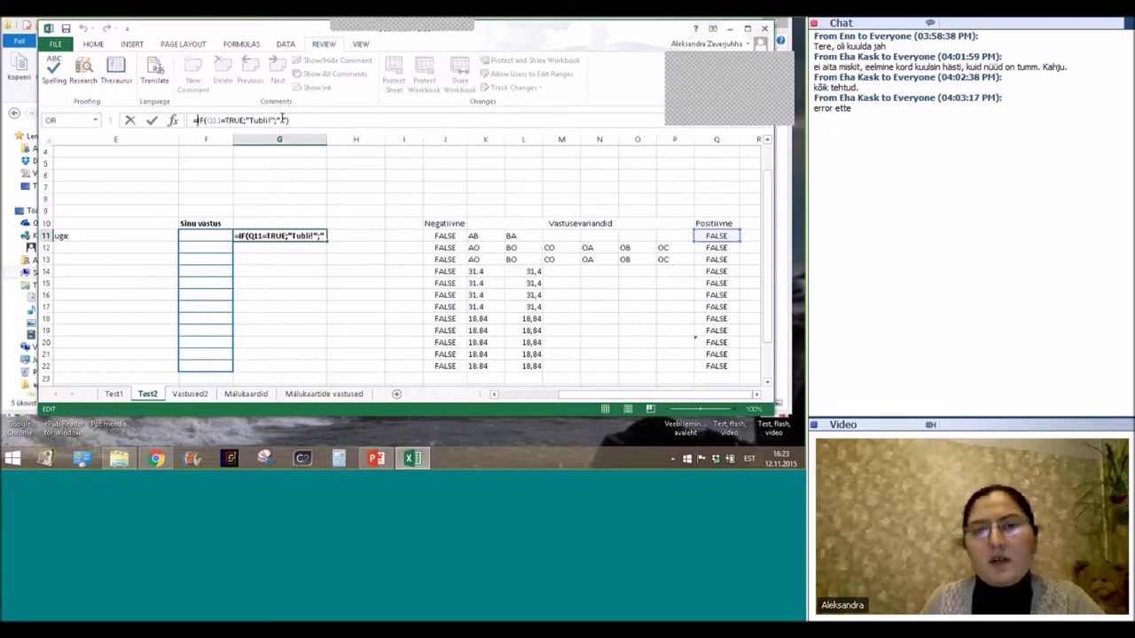
{"action": "left_click", "coordinate": [281, 119]}
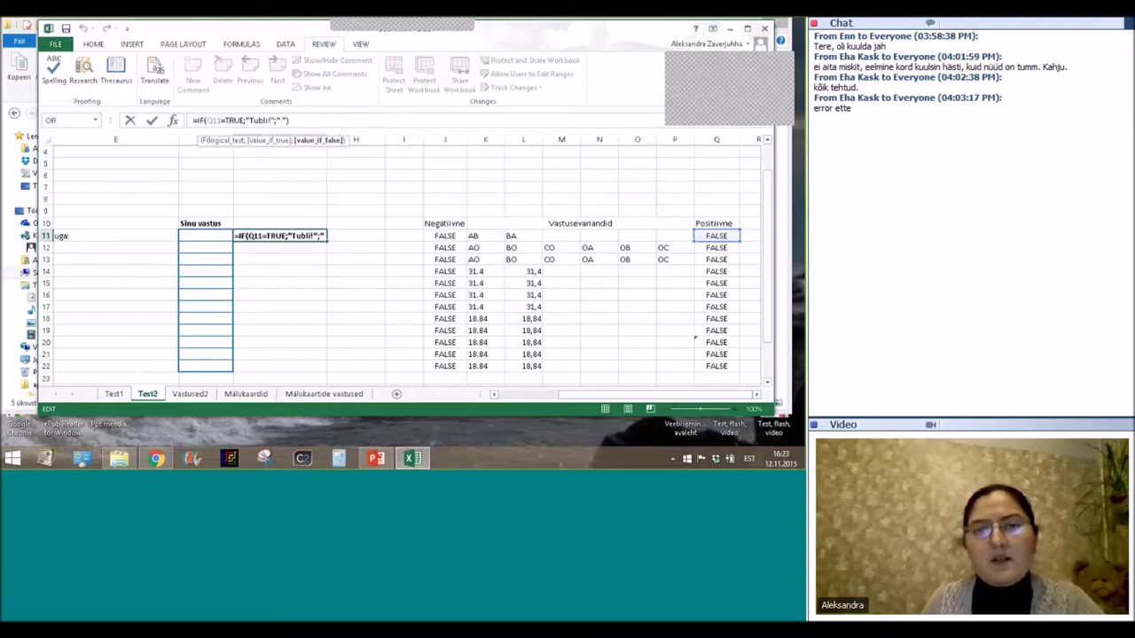
{"action": "left_click", "coordinate": [356, 234]}
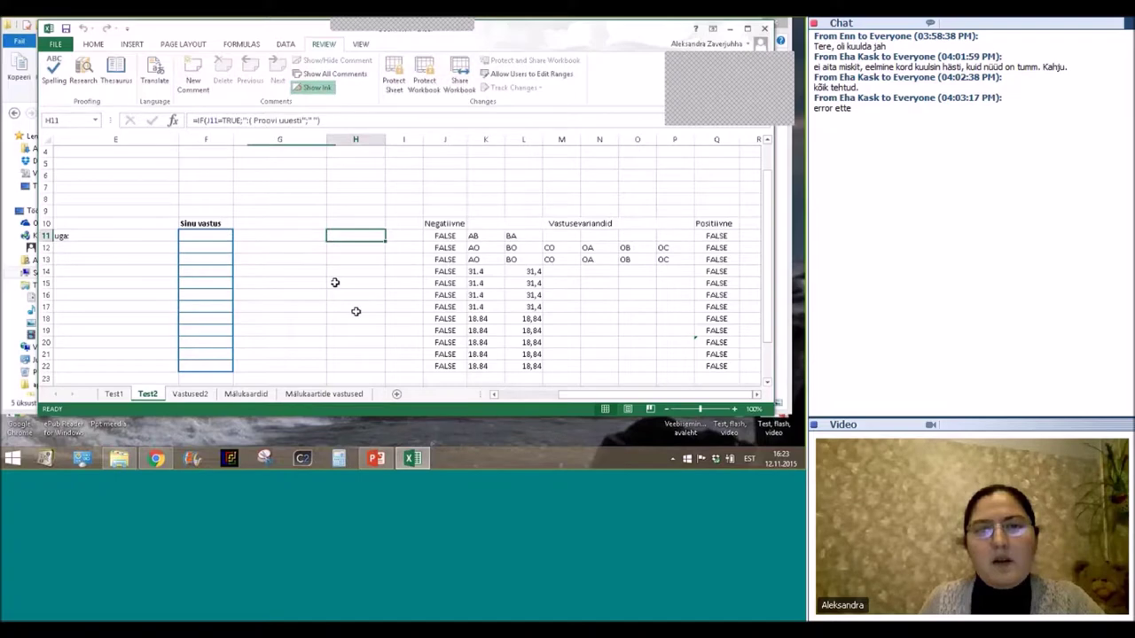
{"action": "left_click", "coordinate": [397, 232]}
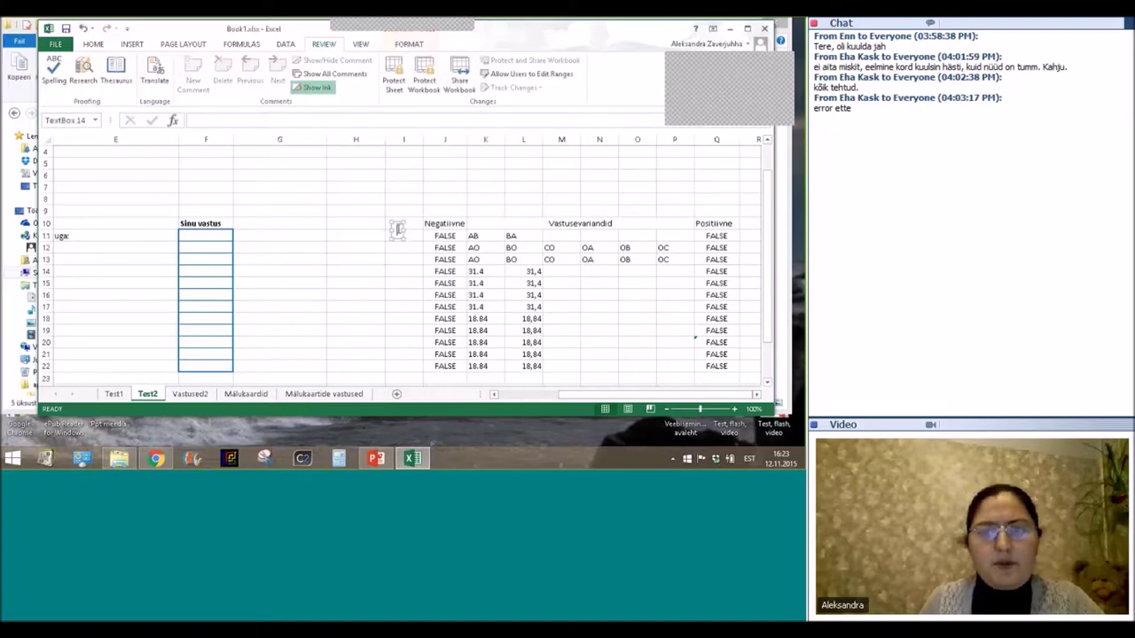
{"action": "left_click", "coordinate": [377, 235]}
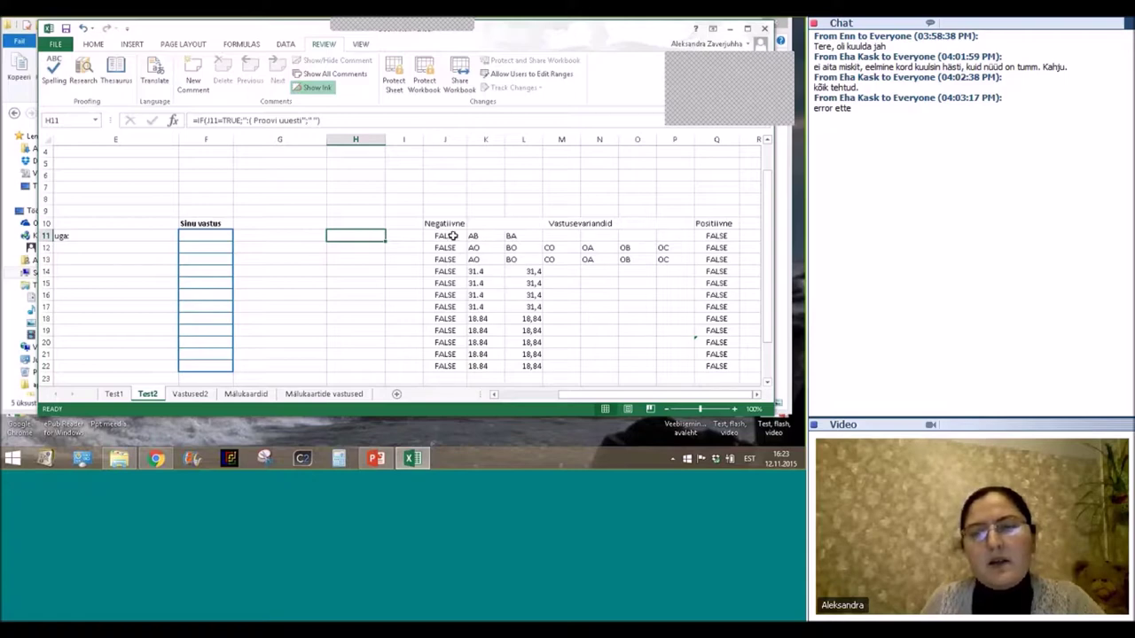
{"action": "left_click", "coordinate": [428, 232]}
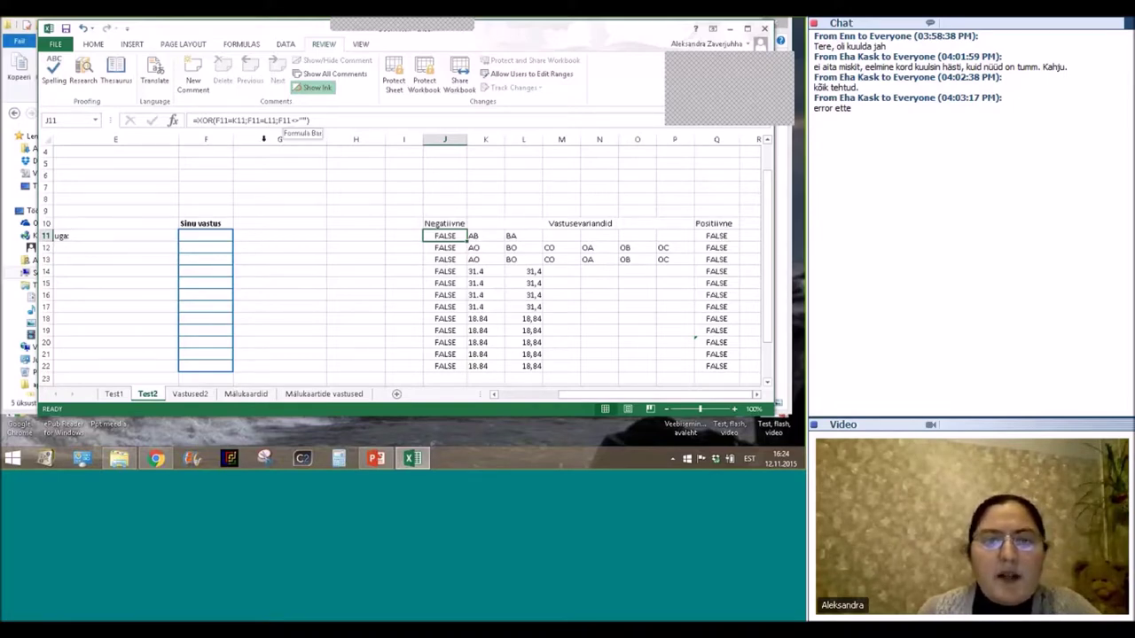
Change J11's XOR so its last condition tests G11<>"" (answer cell not empty).
{"action": "left_click", "coordinate": [205, 235]}
{"action": "left_click_drag", "start_coordinate": [232, 233], "coordinate": [313, 221]}
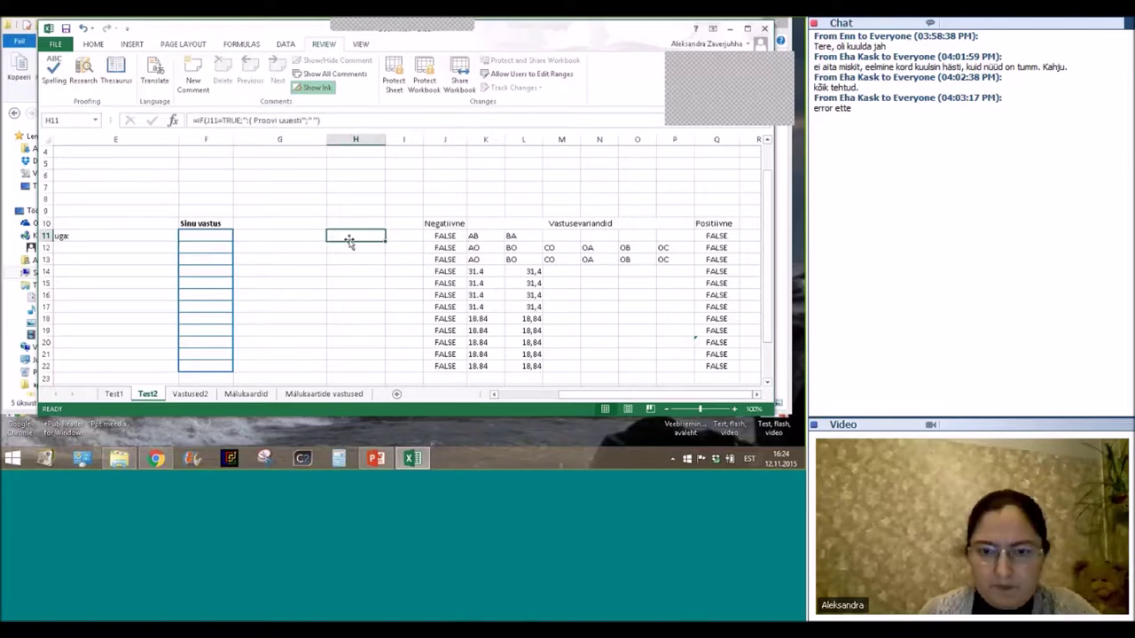
{"action": "left_click", "coordinate": [432, 234]}
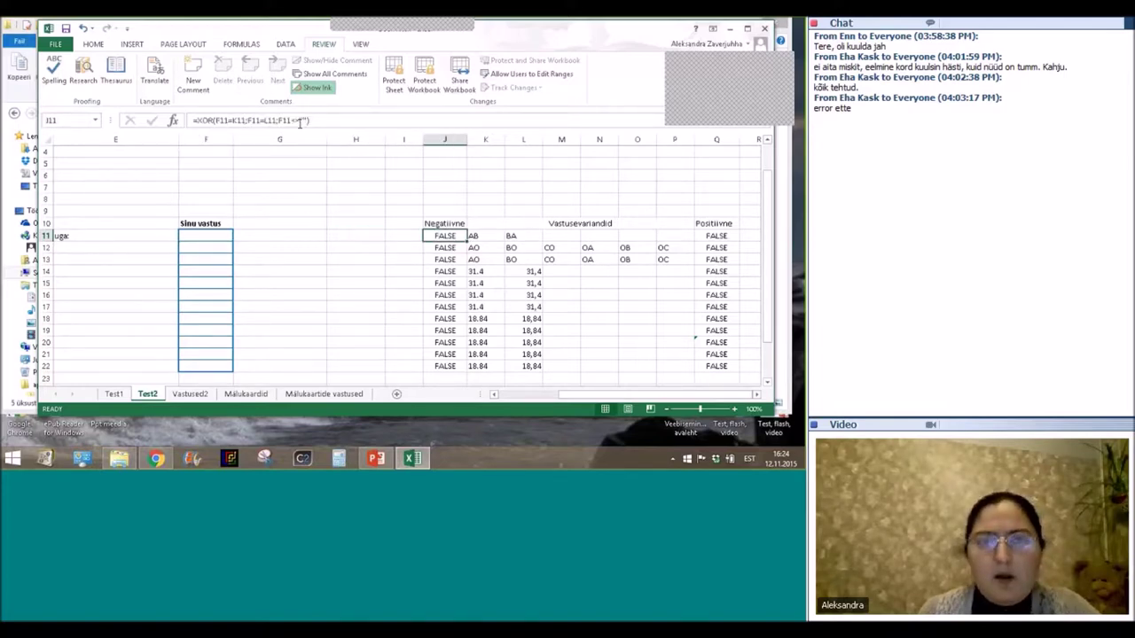
{"action": "left_click", "coordinate": [302, 119]}
{"action": "left_click_drag", "start_coordinate": [307, 119], "coordinate": [277, 120]}
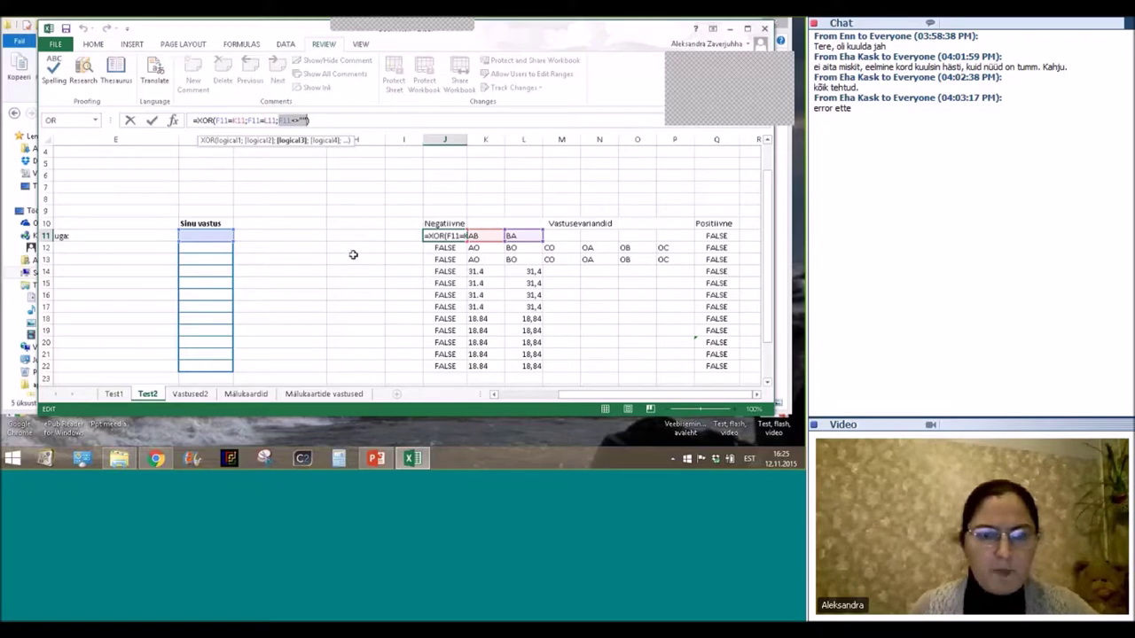
{"action": "left_click", "coordinate": [266, 236]}
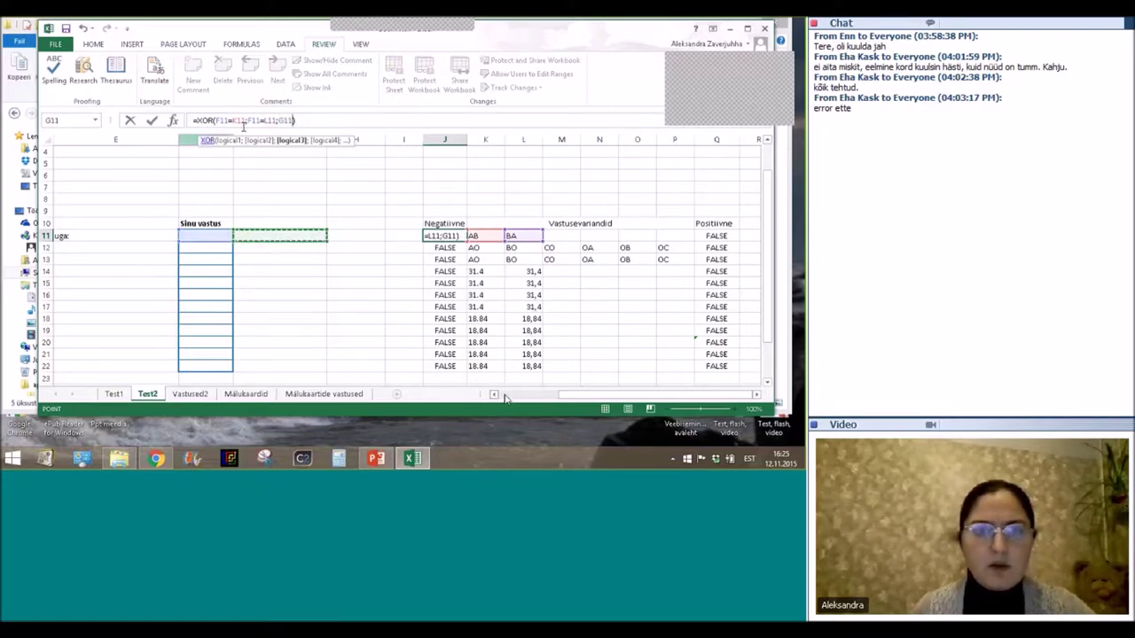
{"action": "type", "text": "<>\"\""}
{"action": "left_click", "coordinate": [304, 144]}
{"action": "left_click", "coordinate": [324, 121]}
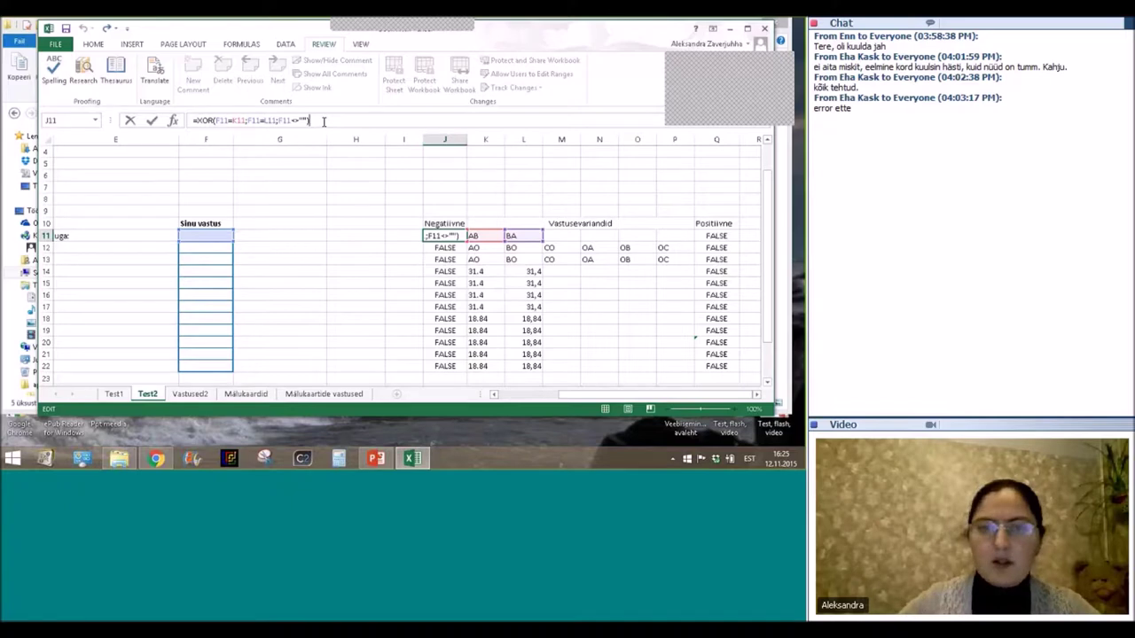
{"action": "key", "text": "Return"}
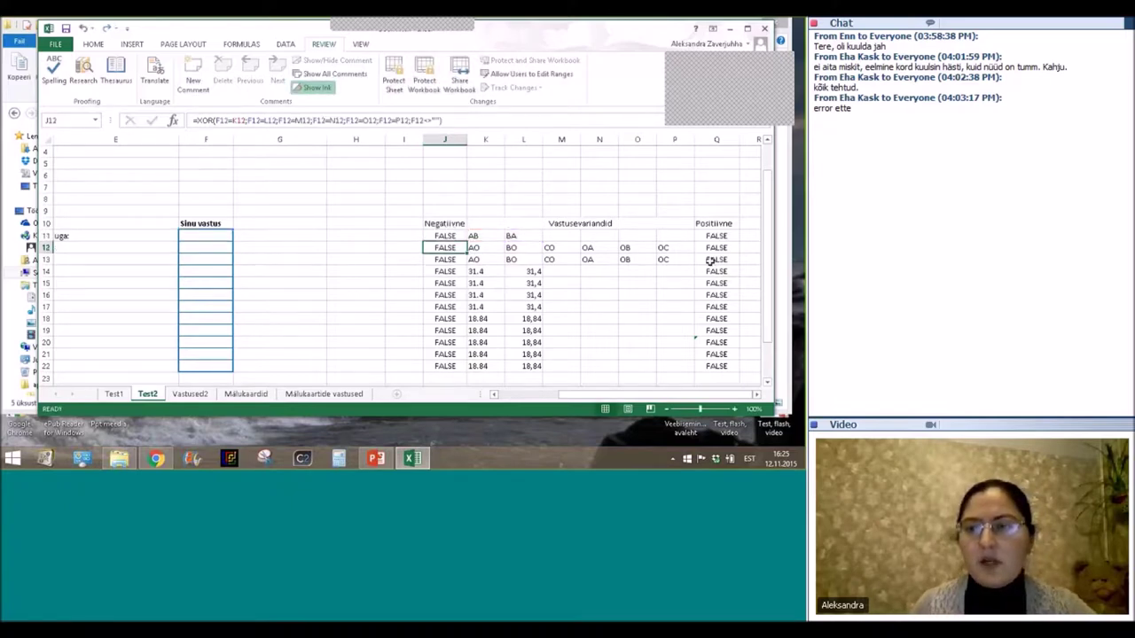
{"action": "left_click_drag", "start_coordinate": [665, 394], "coordinate": [600, 409]}
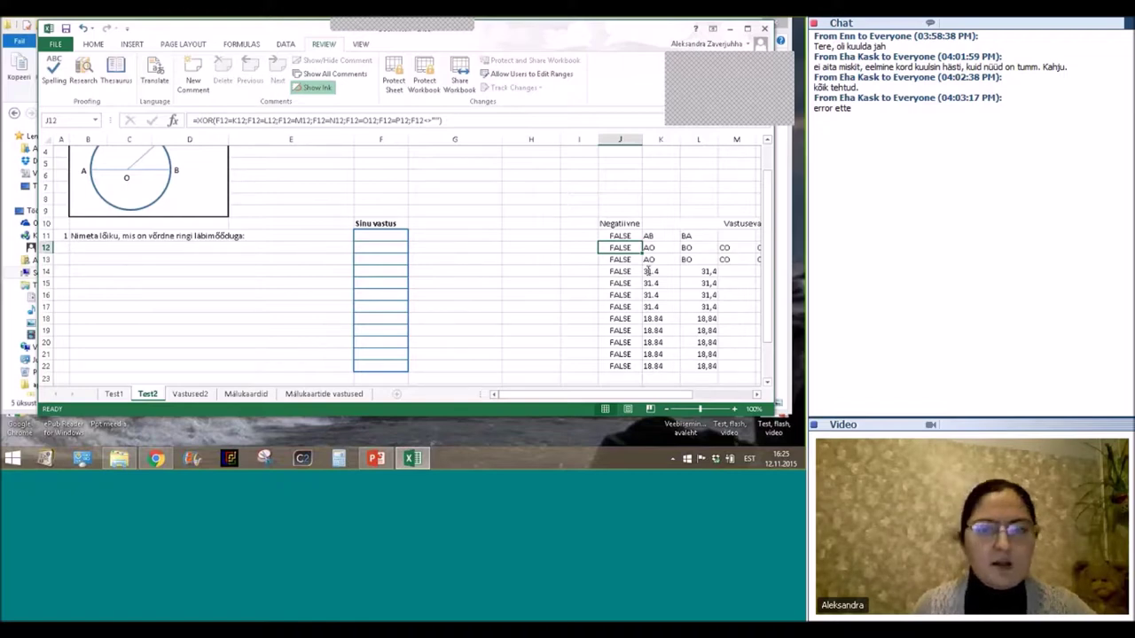
Enter test answers AB in F11 and OB in F12.
{"action": "left_click", "coordinate": [377, 233]}
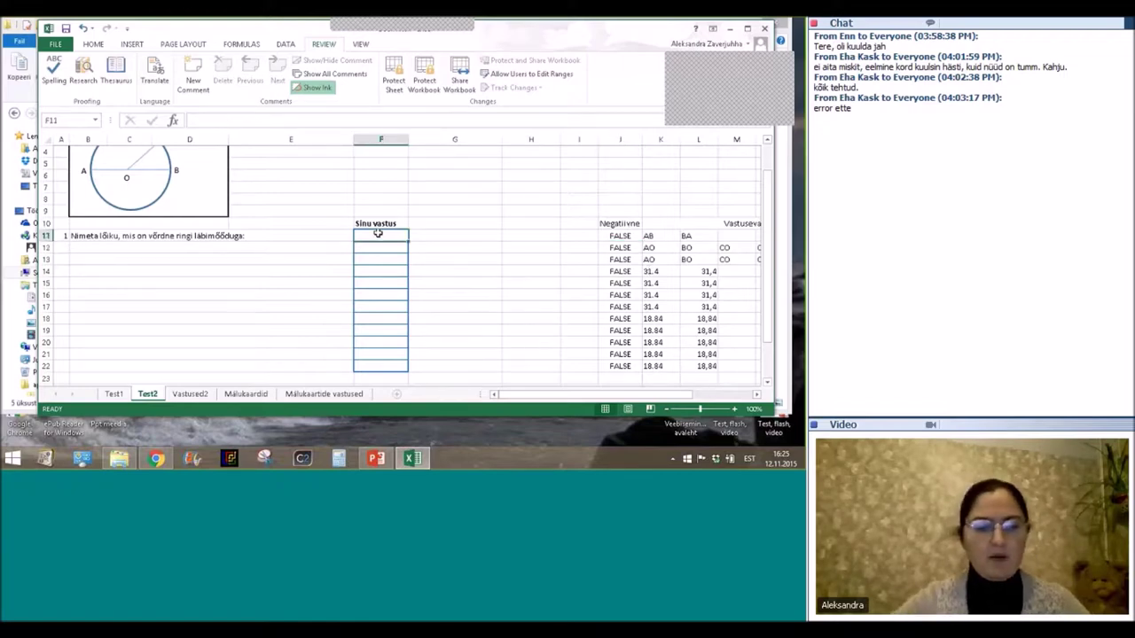
{"action": "type", "text": "AB"}
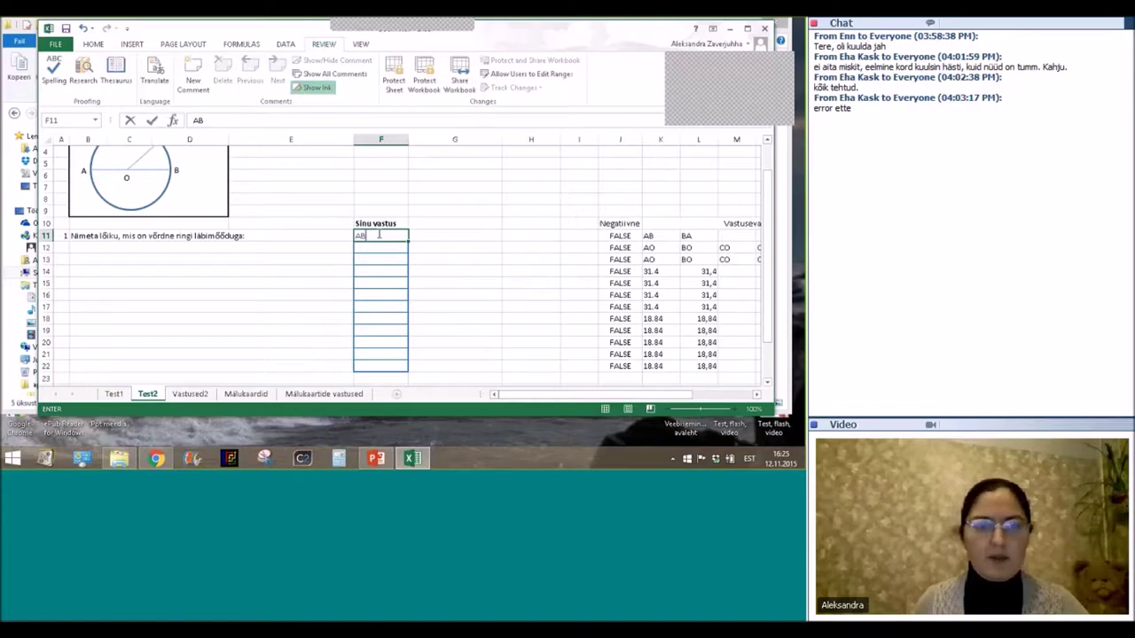
{"action": "key", "text": "Return"}
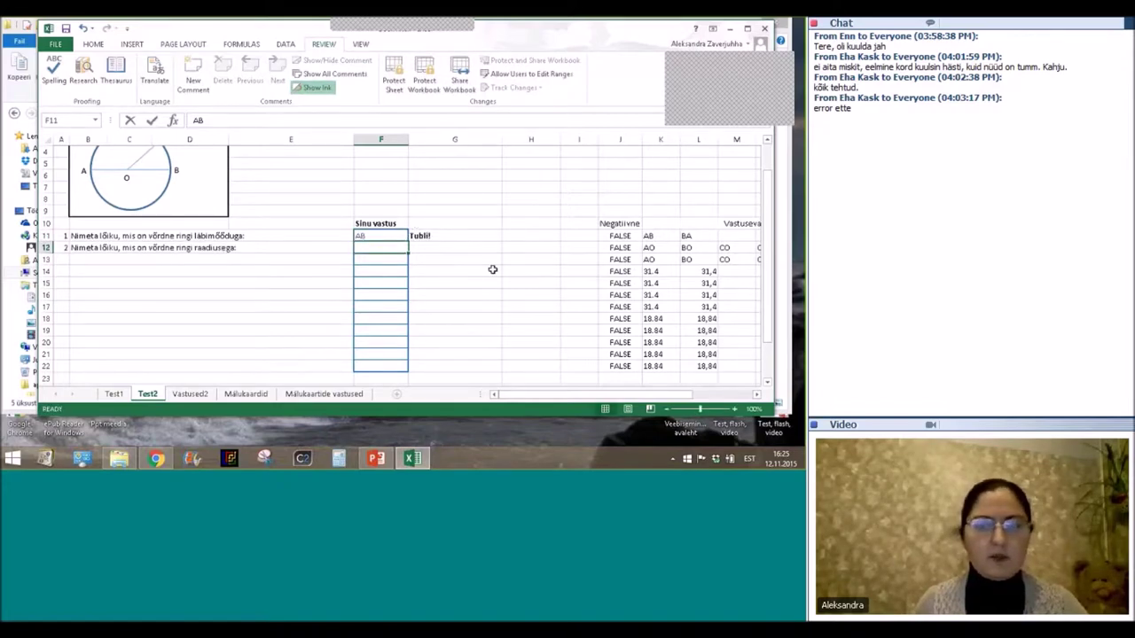
{"action": "scroll", "coordinate": [266, 319], "scroll_direction": "up", "scroll_amount": 1}
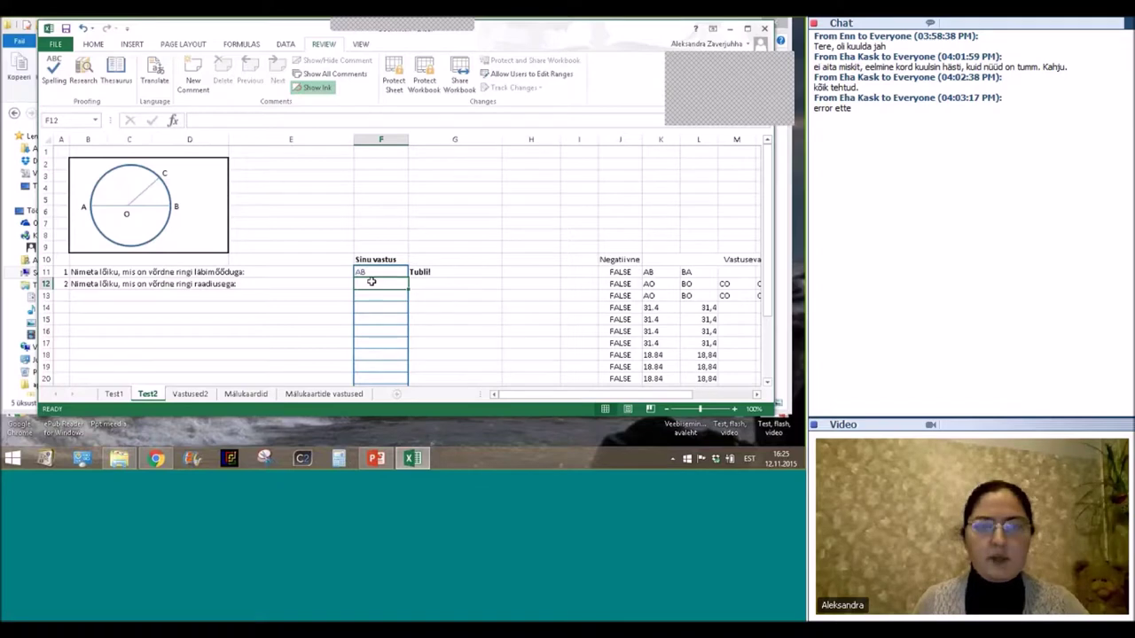
{"action": "type", "text": "OB"}
{"action": "key", "text": "Return"}
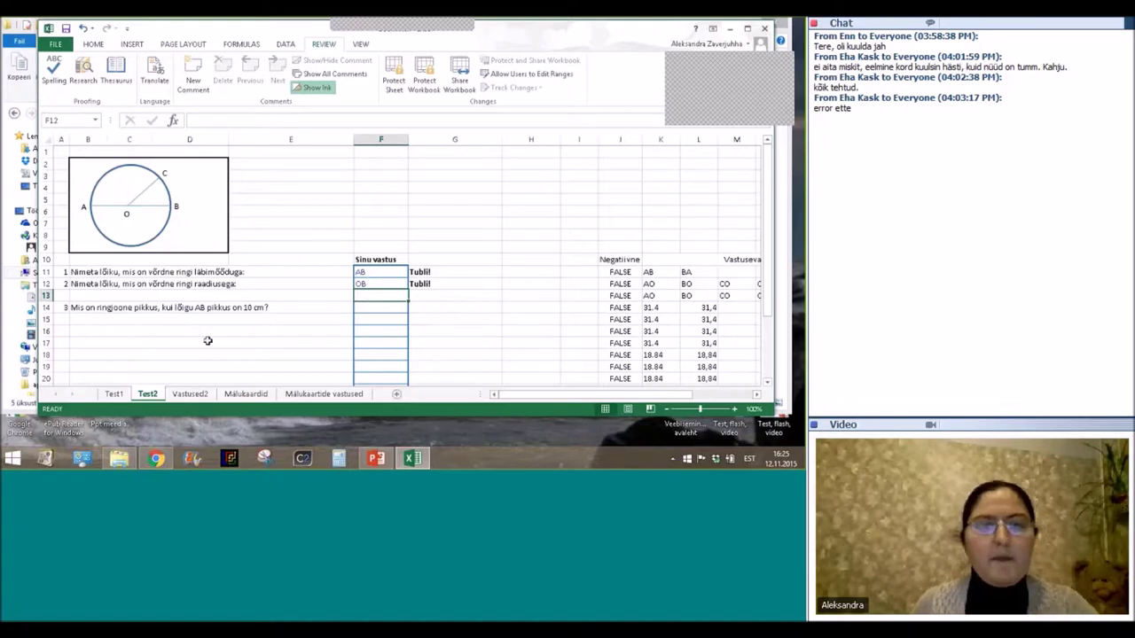
{"action": "scroll", "coordinate": [375, 306], "scroll_direction": "down", "scroll_amount": 1}
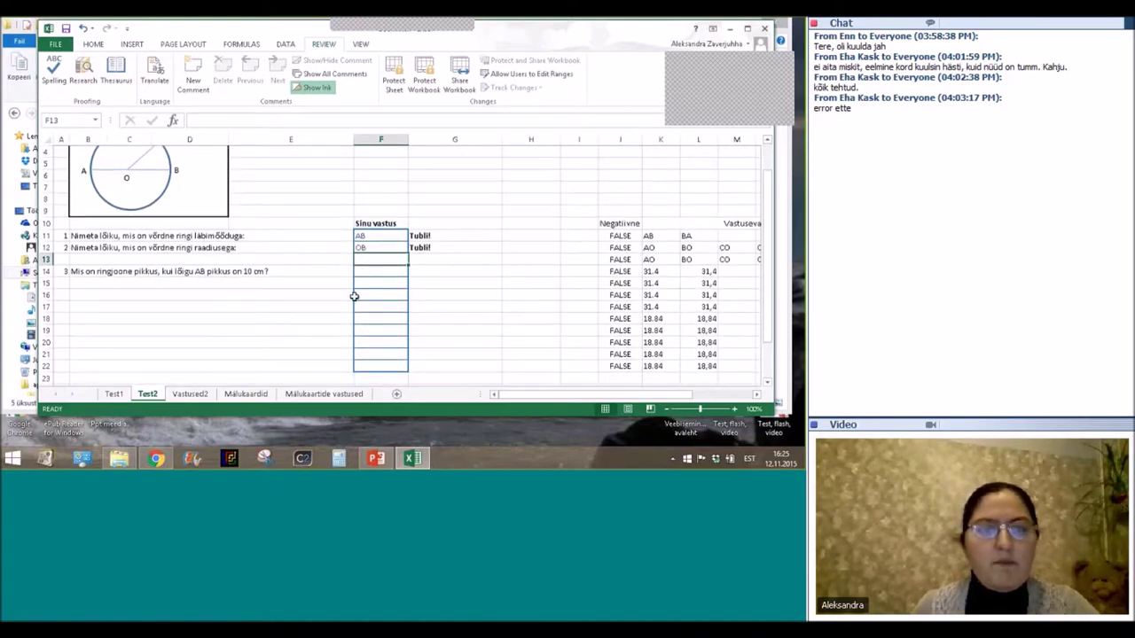
Replace question 2's answer OB in F12 with the wrong answer AB.
{"action": "left_click", "coordinate": [371, 247]}
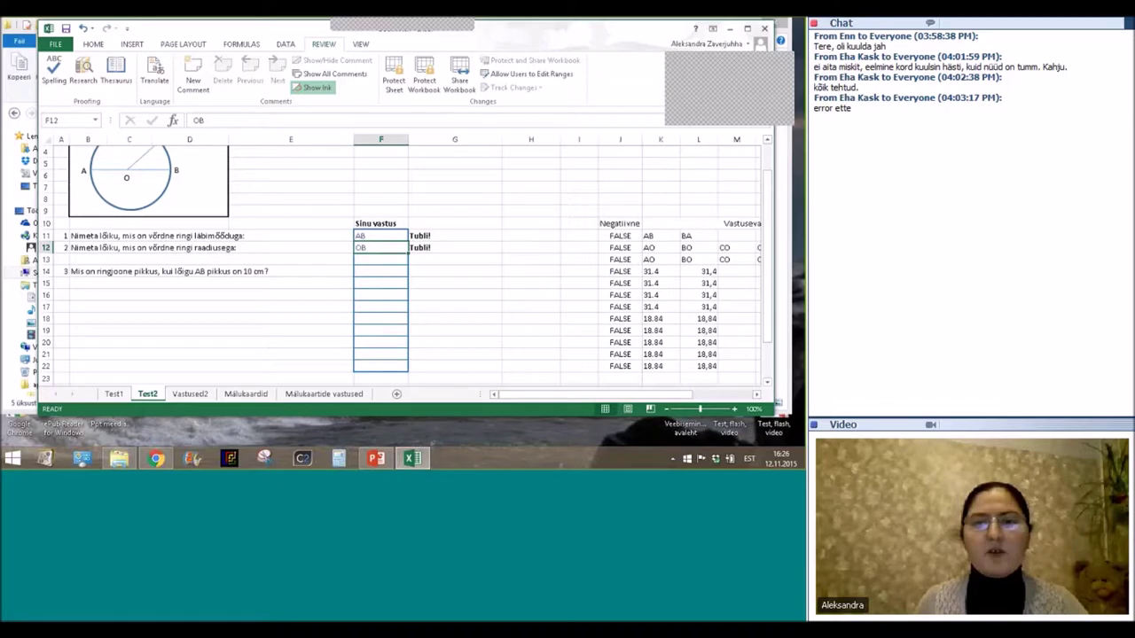
{"action": "double_click", "coordinate": [373, 247]}
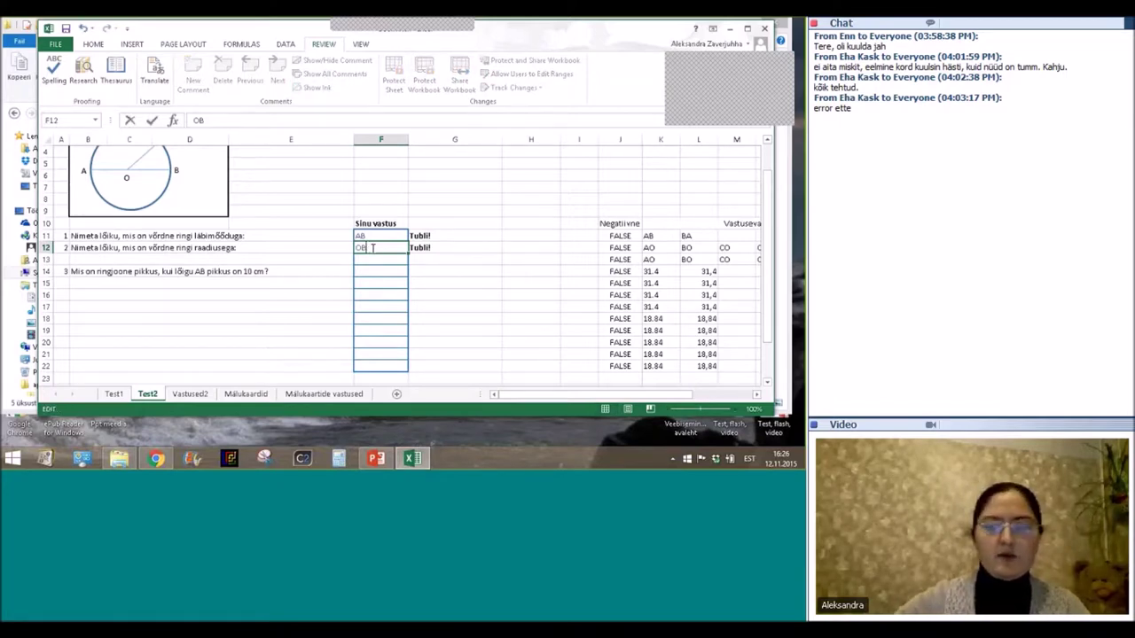
{"action": "key", "text": "BackSpace"}
{"action": "key", "text": "BackSpace"}
{"action": "type", "text": "AB"}
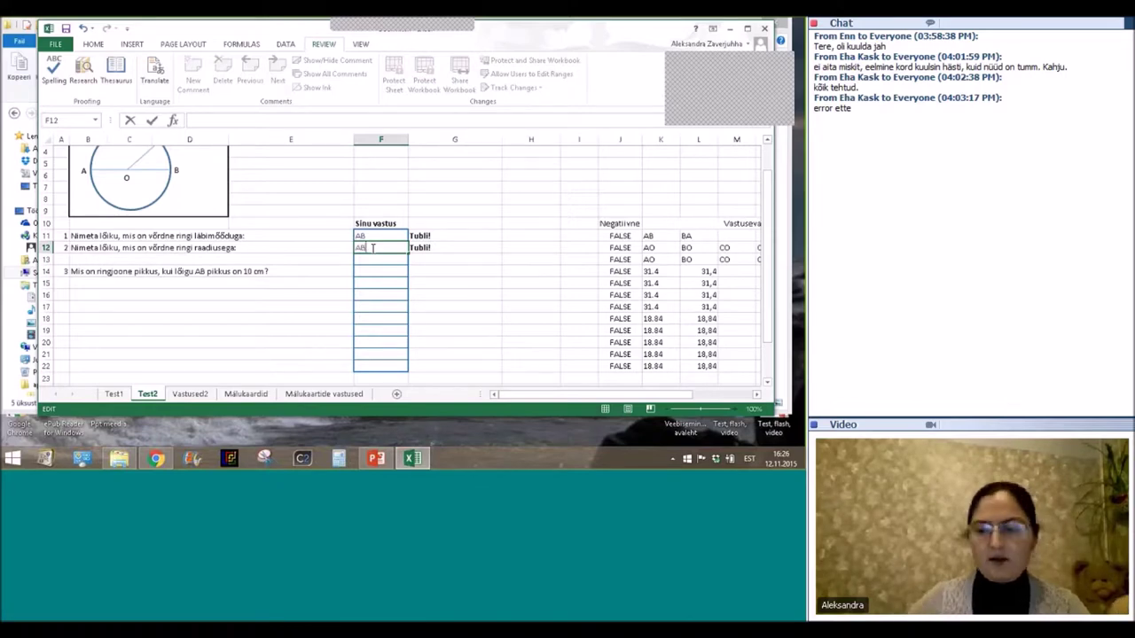
{"action": "key", "text": "Return"}
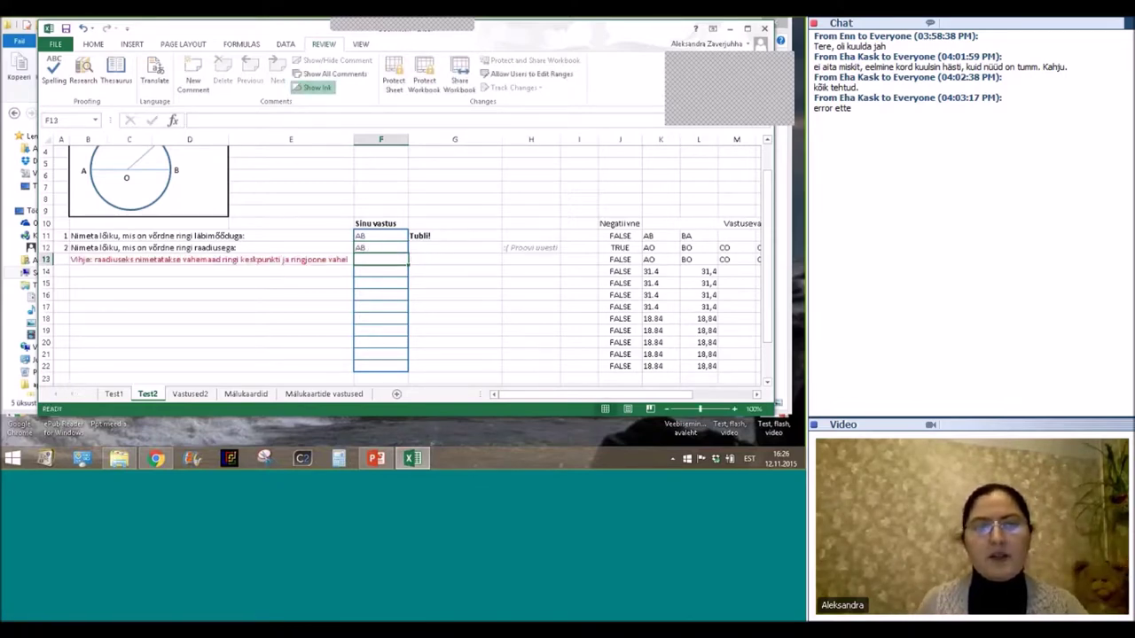
Enter OB in hint-row cell F13 and widen column G to show the praise message.
{"action": "left_click", "coordinate": [79, 259]}
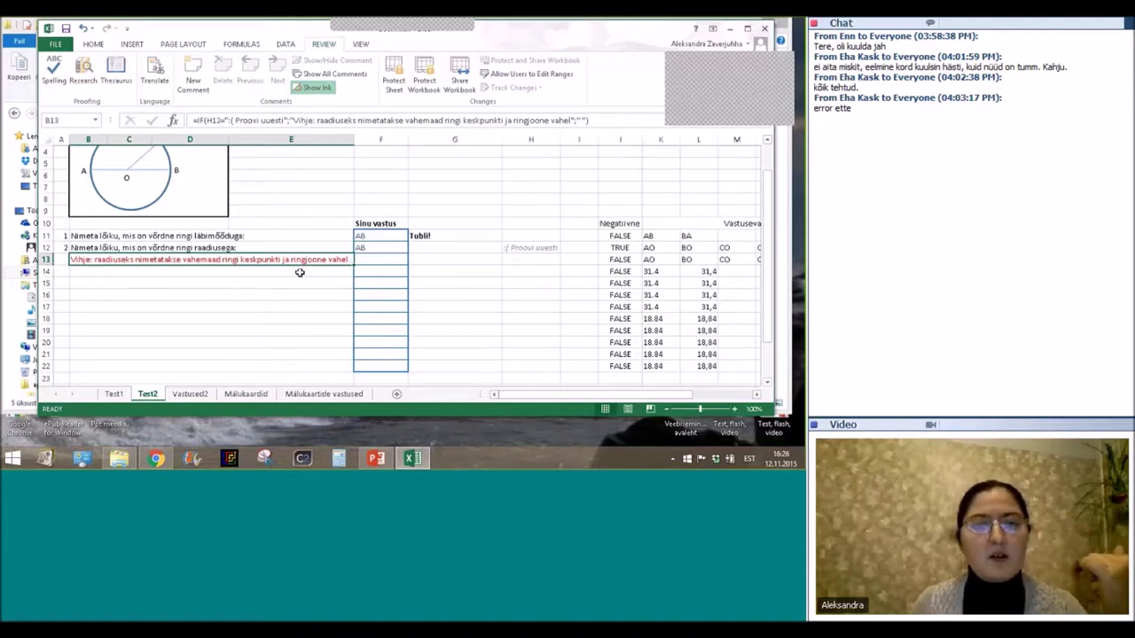
{"action": "left_click", "coordinate": [380, 259]}
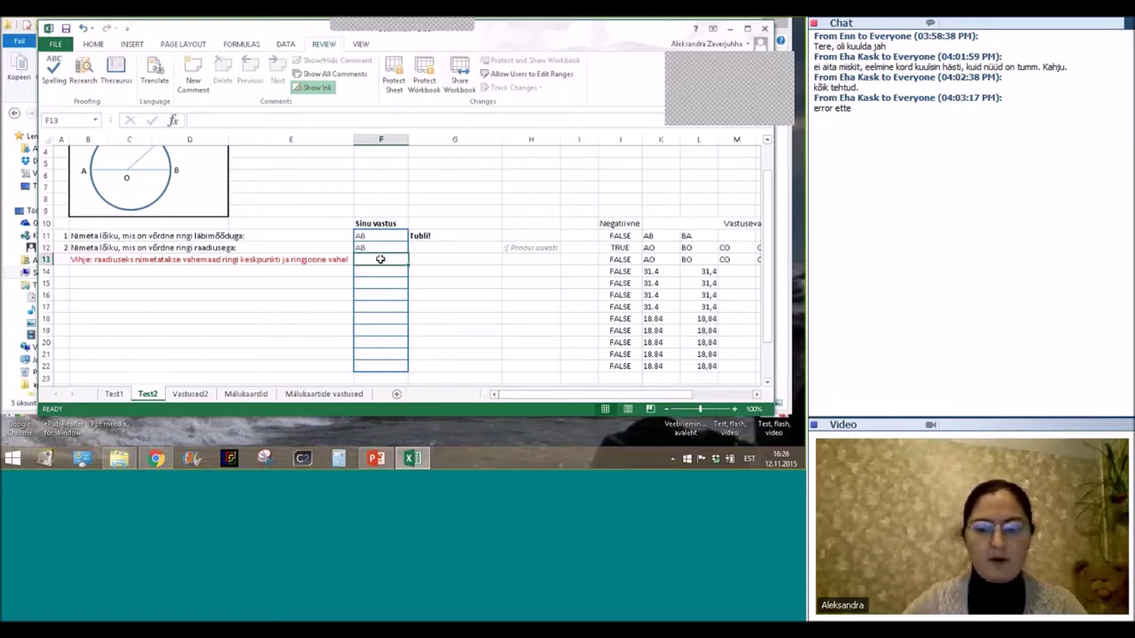
{"action": "type", "text": "OB"}
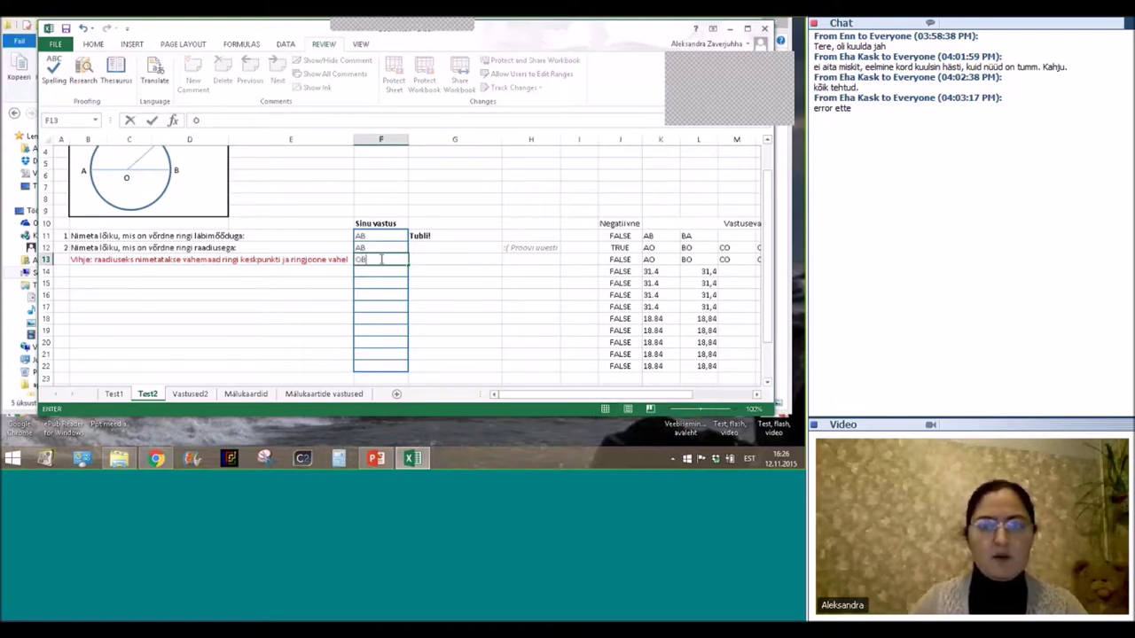
{"action": "key", "text": "Return"}
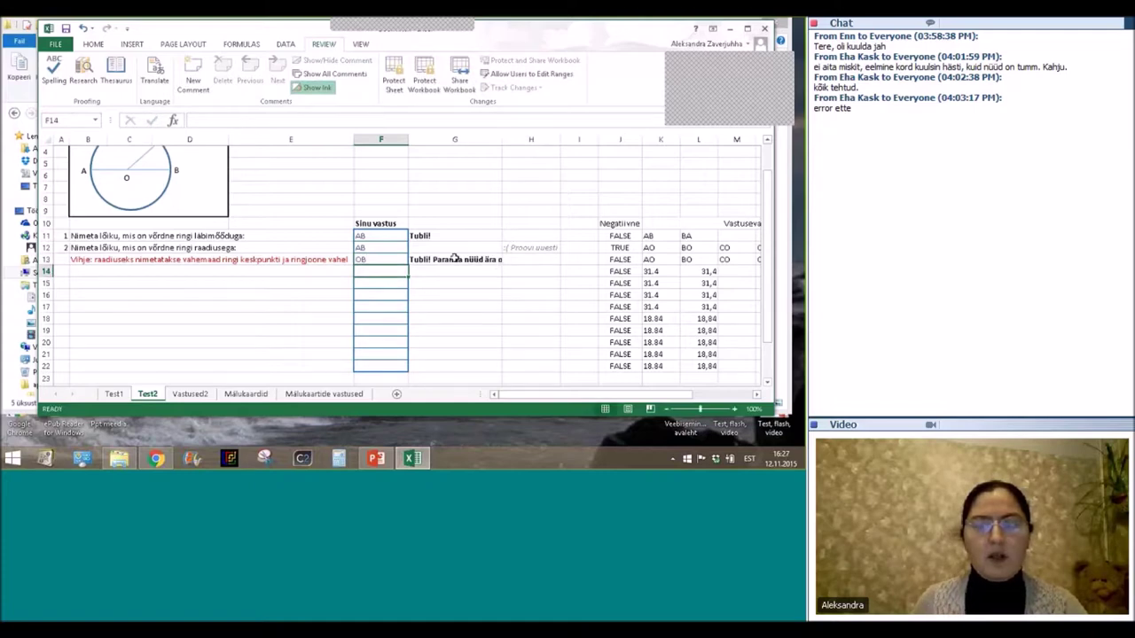
{"action": "left_click_drag", "start_coordinate": [501, 142], "coordinate": [551, 142]}
Correct F12's answer from AB back to OB, then move to question 3's cell F14.
{"action": "left_click", "coordinate": [362, 249]}
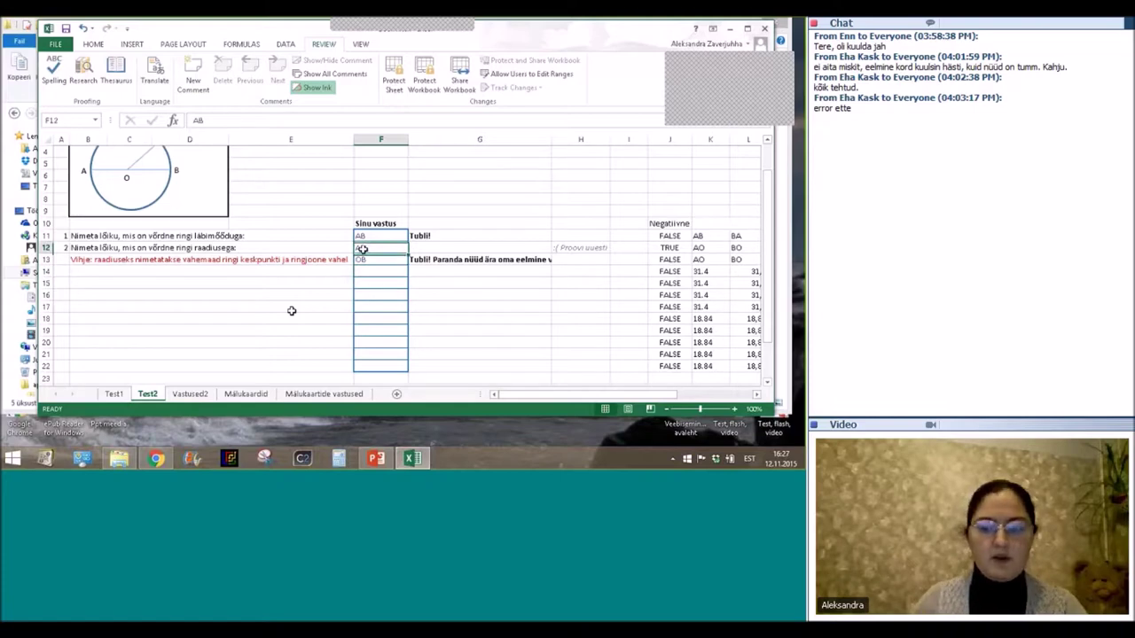
{"action": "double_click", "coordinate": [362, 249]}
{"action": "type", "text": "OB"}
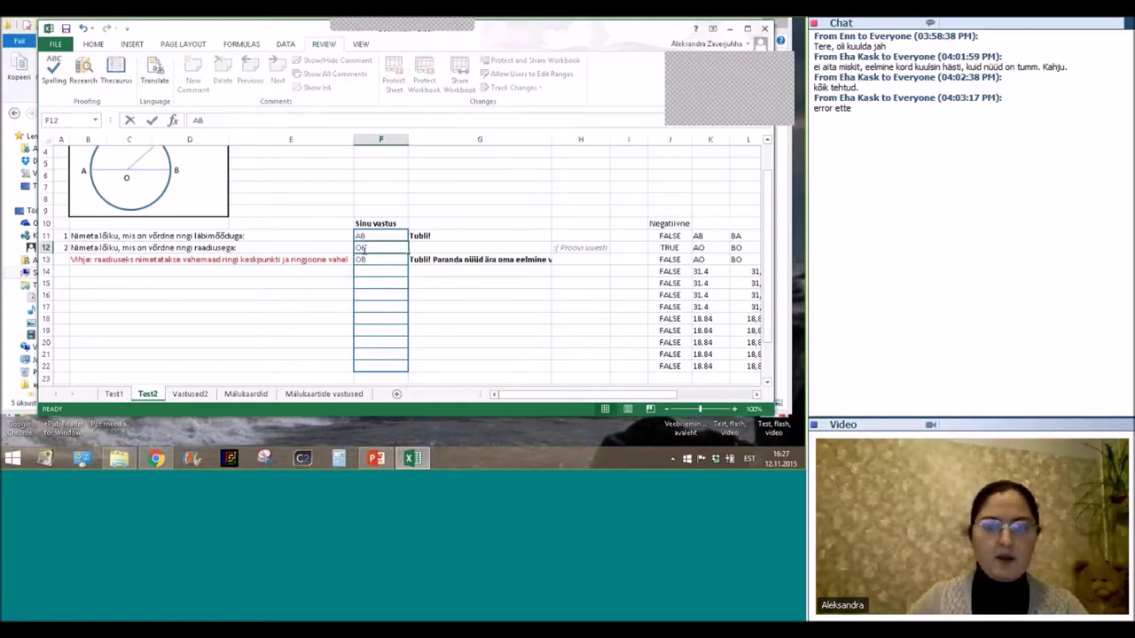
{"action": "key", "text": "Return"}
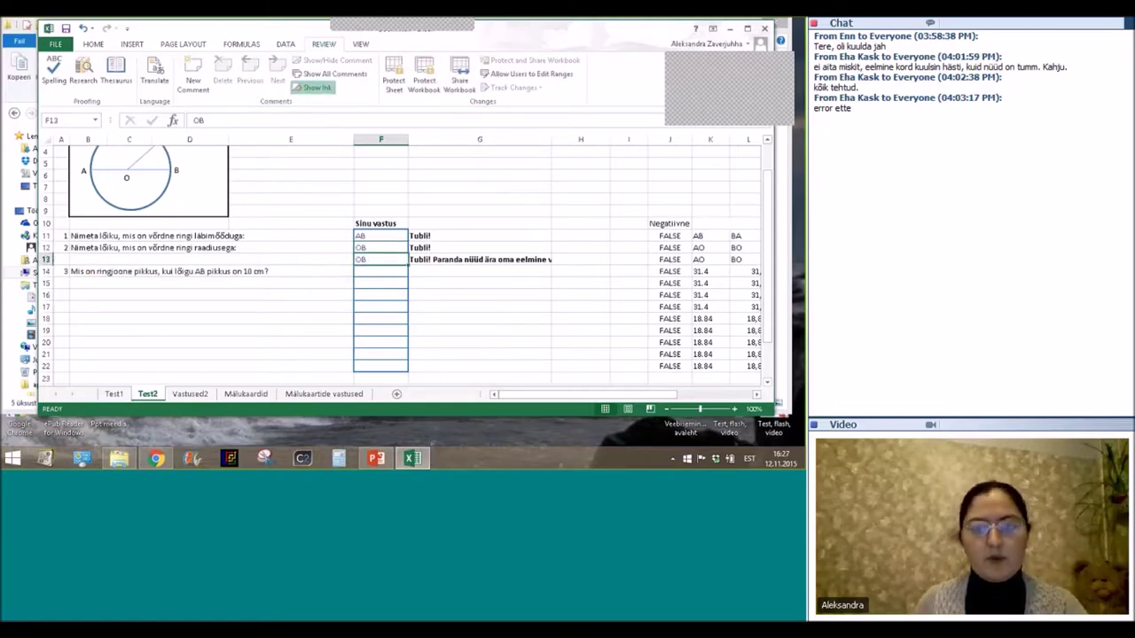
{"action": "left_click", "coordinate": [367, 270]}
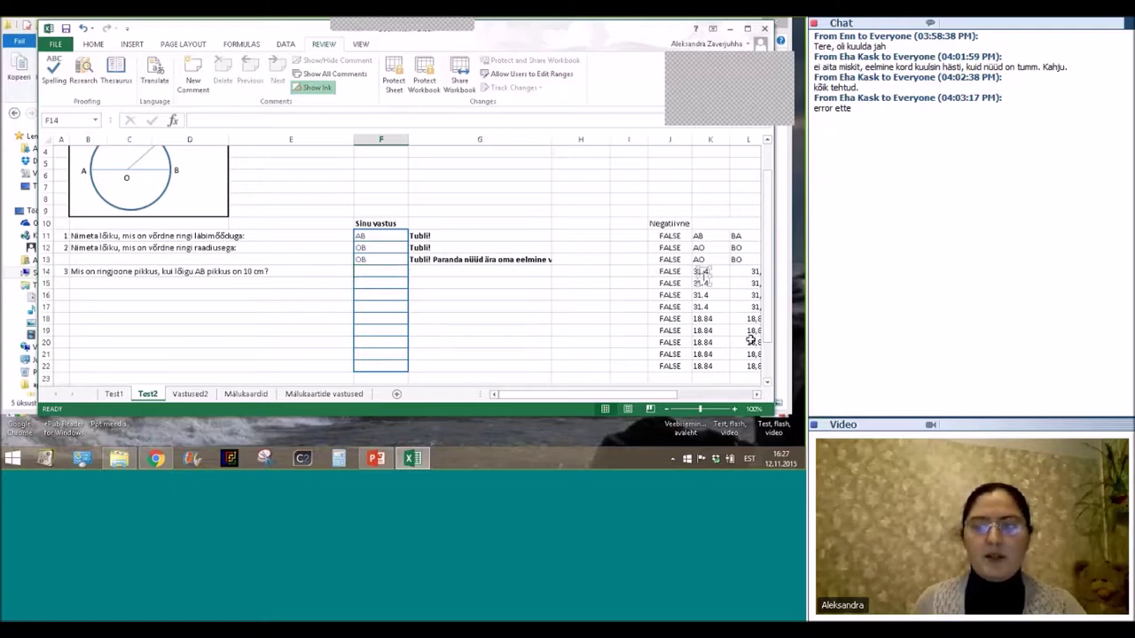
Check helper cell K14 (31.4) and enter 28 as question 3's first answer.
{"action": "left_click", "coordinate": [701, 271]}
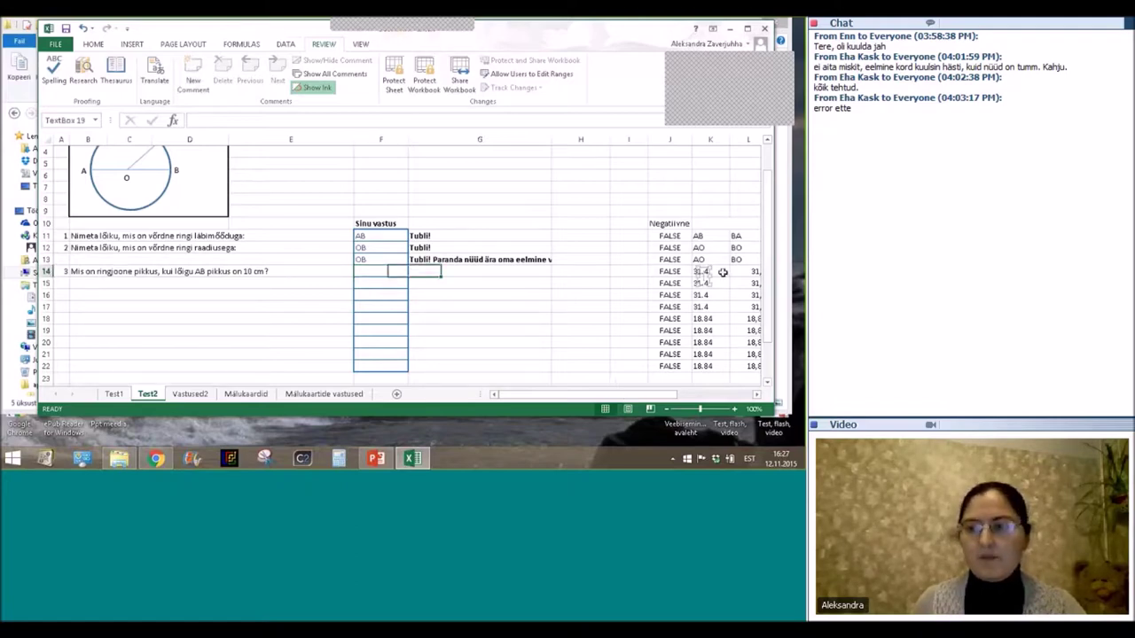
{"action": "left_click", "coordinate": [705, 277]}
{"action": "left_click_drag", "start_coordinate": [604, 394], "coordinate": [578, 404]}
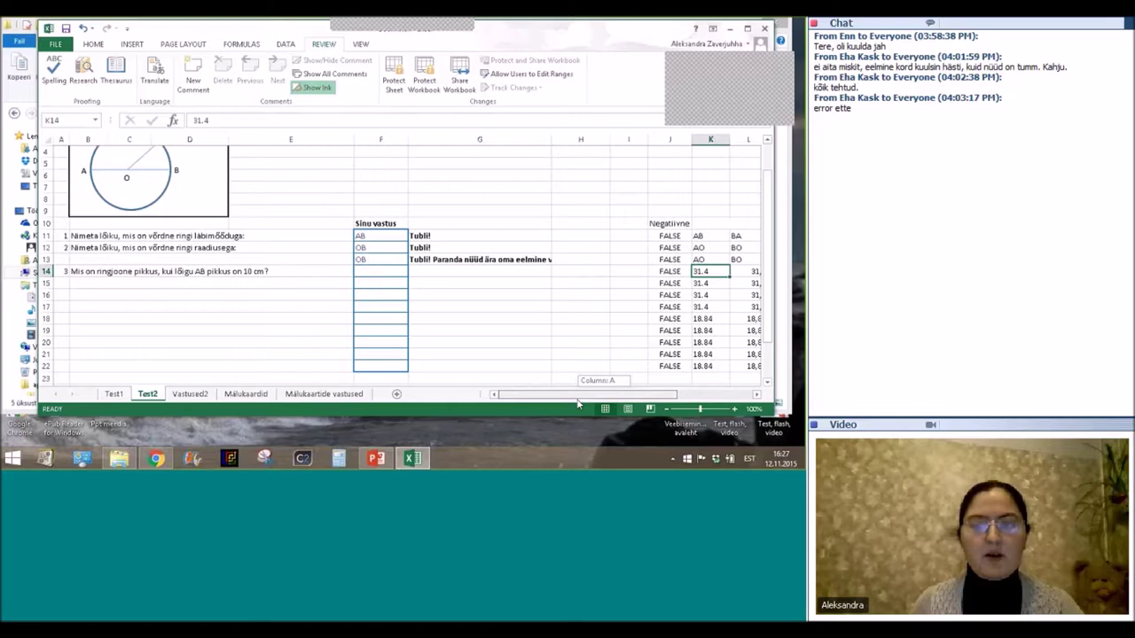
{"action": "left_click", "coordinate": [384, 269]}
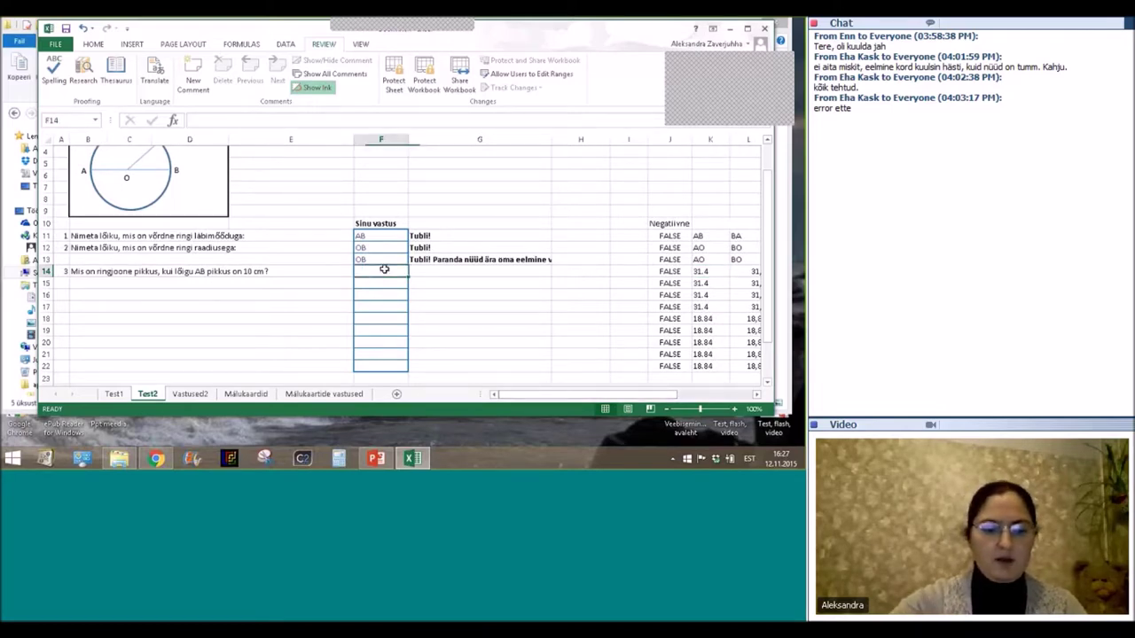
{"action": "type", "text": "28"}
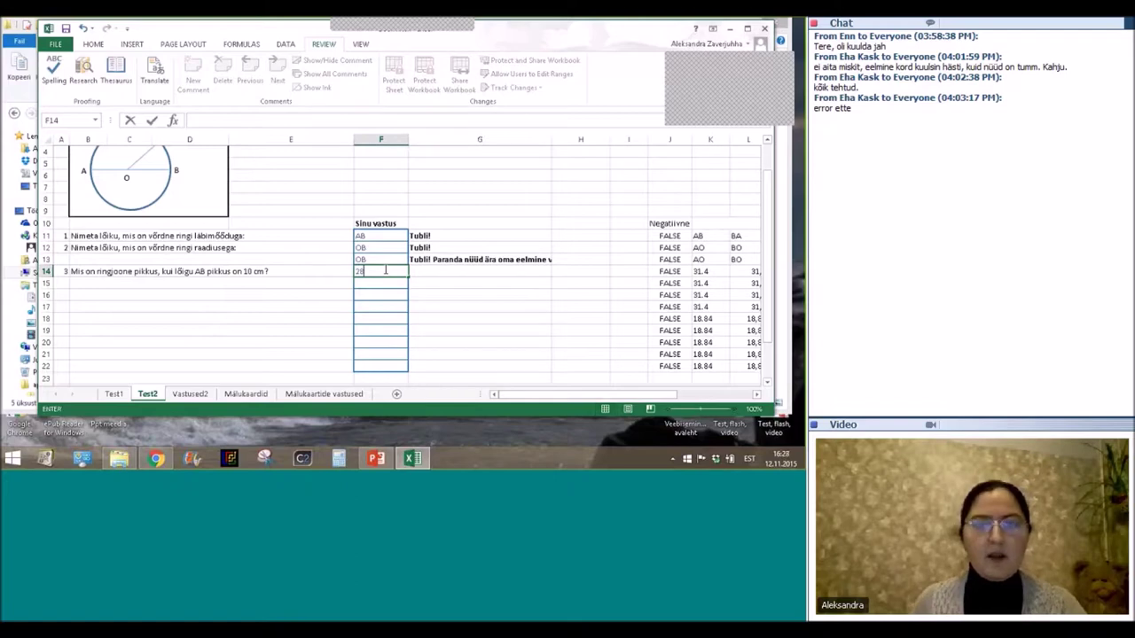
{"action": "left_click", "coordinate": [303, 284]}
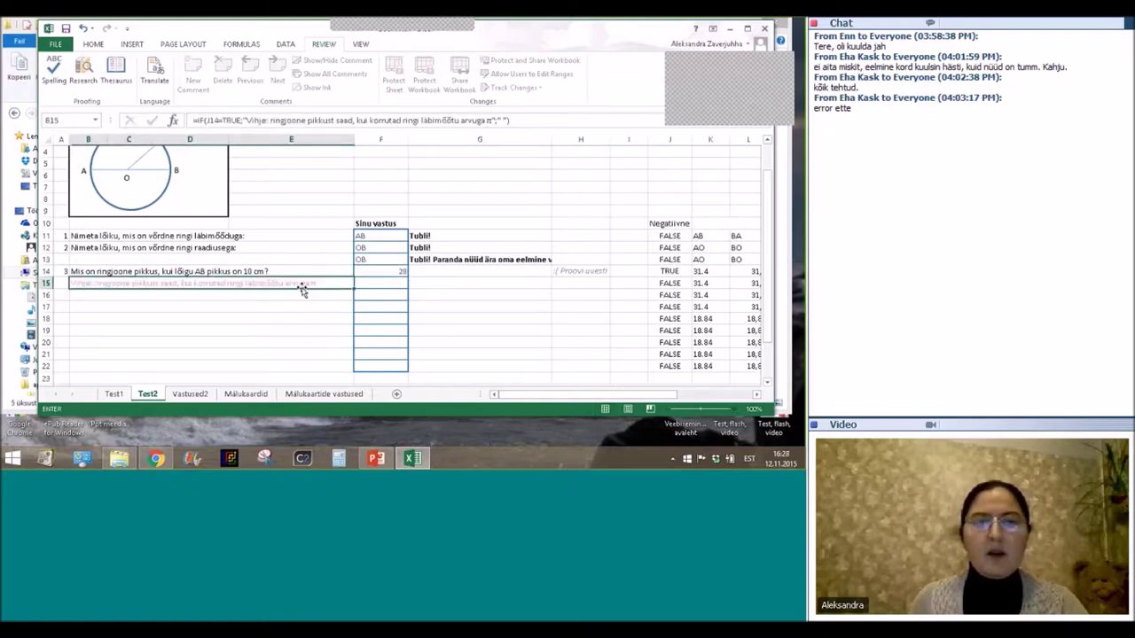
Enter wrong answers 56 in F15 and 29 in F16, then inspect row 17's hint.
{"action": "left_click", "coordinate": [380, 283]}
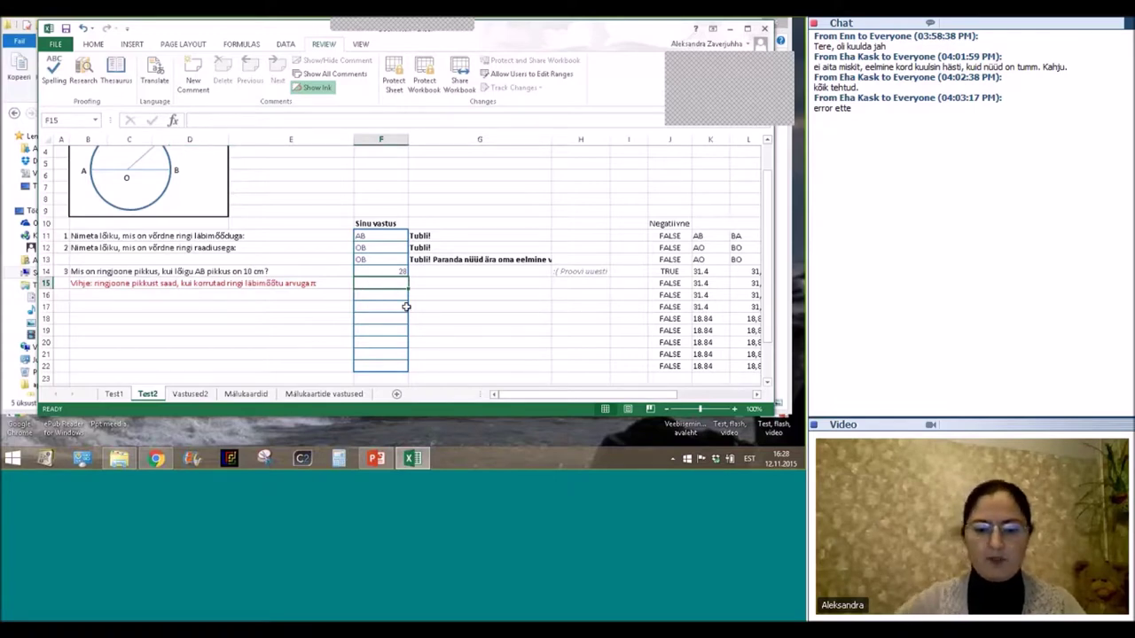
{"action": "type", "text": "3"}
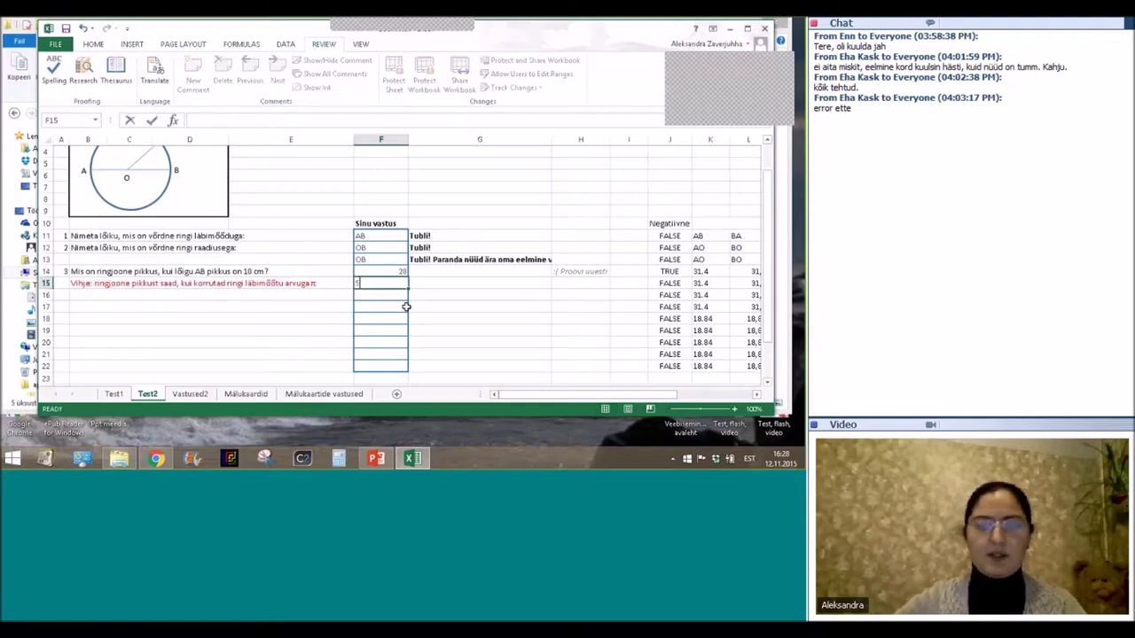
{"action": "type", "text": "6"}
{"action": "key", "text": "Return"}
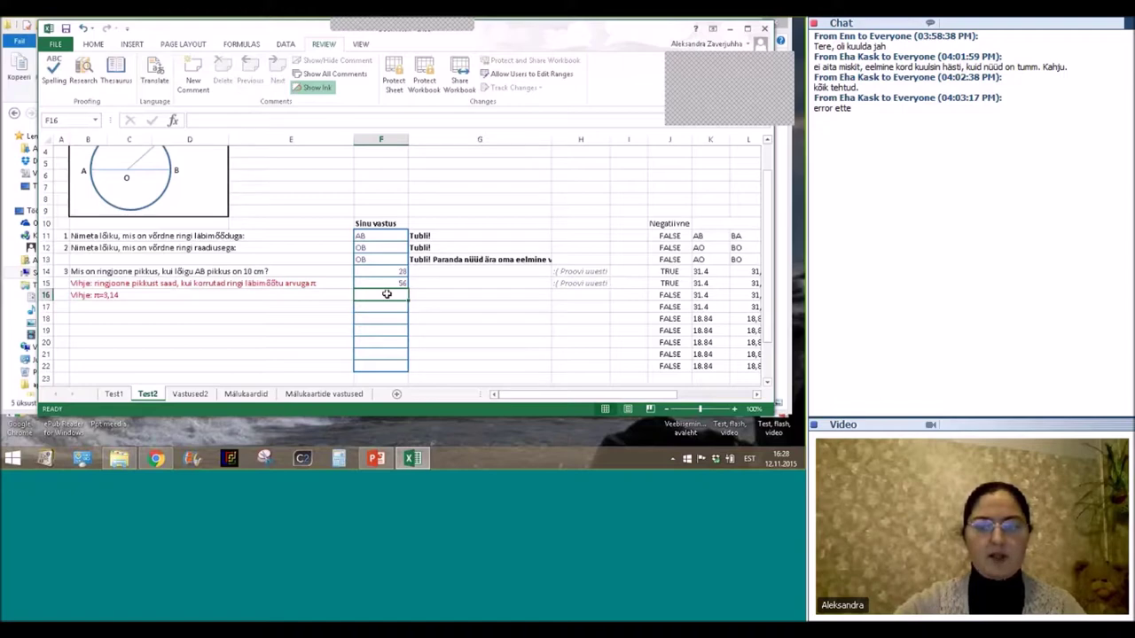
{"action": "type", "text": "29"}
{"action": "key", "text": "Return"}
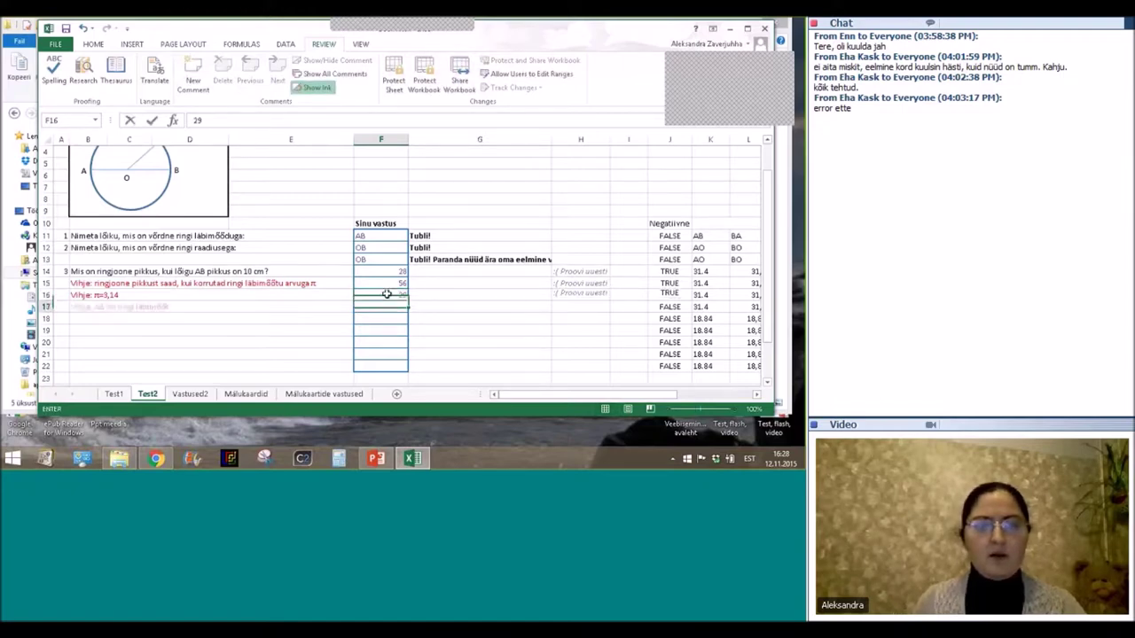
{"action": "key", "text": "Return"}
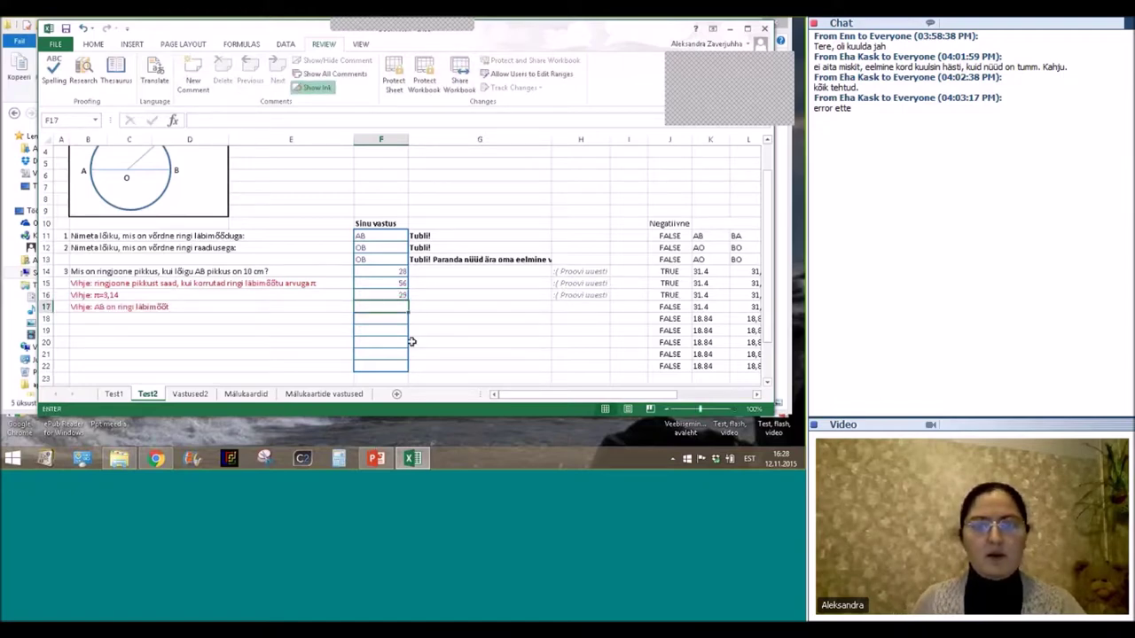
{"action": "scroll", "coordinate": [412, 341], "scroll_direction": "up", "scroll_amount": 1}
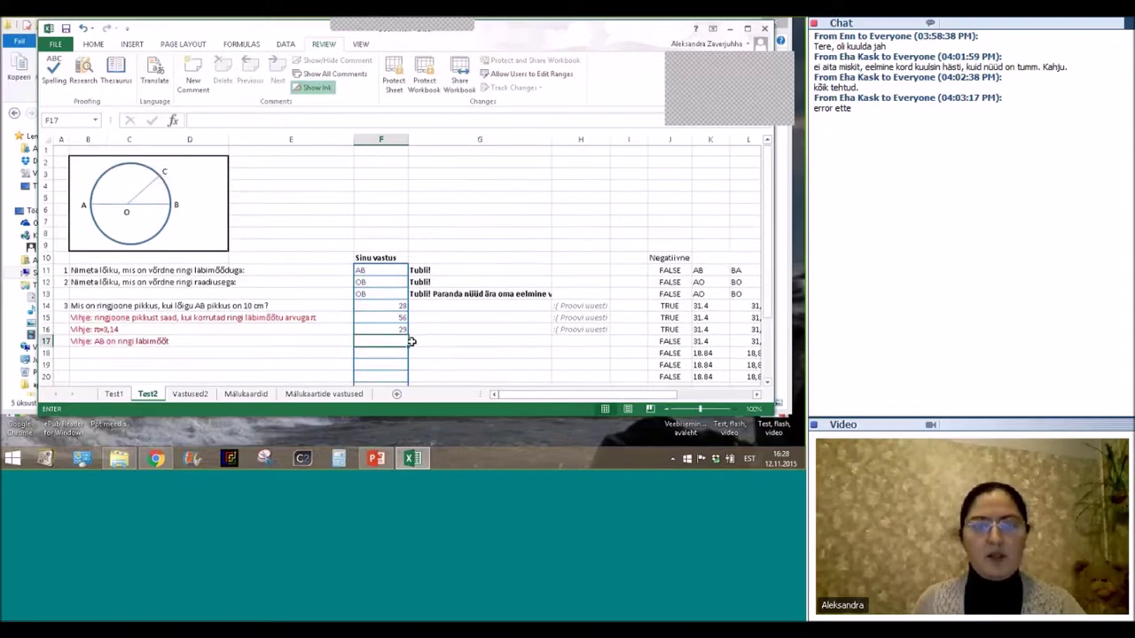
{"action": "left_click", "coordinate": [75, 343]}
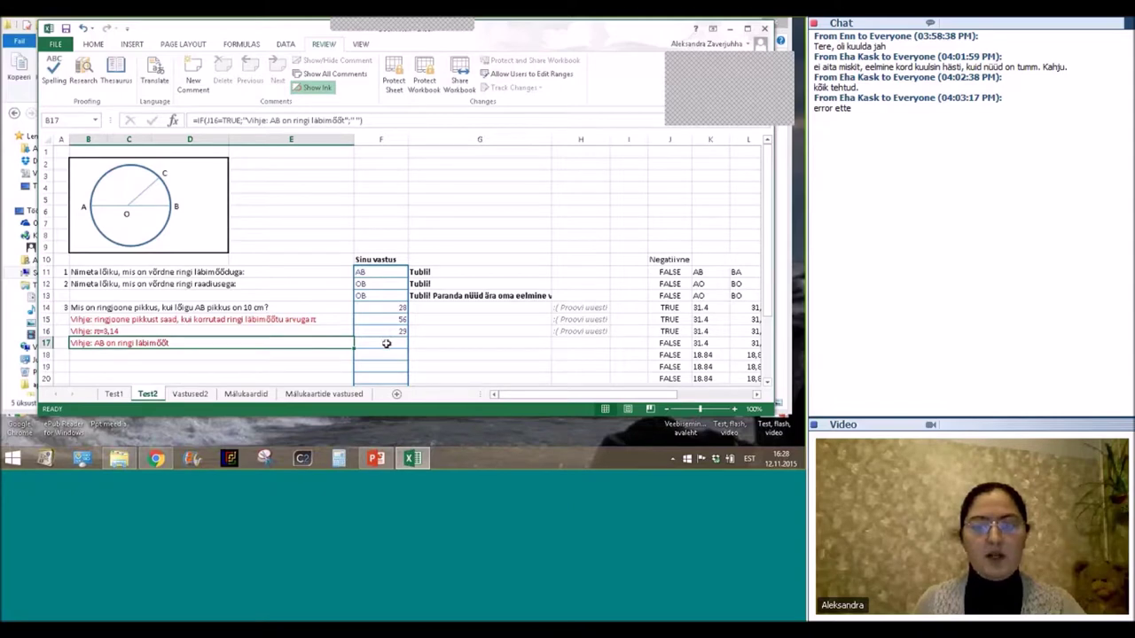
{"action": "left_click", "coordinate": [386, 343]}
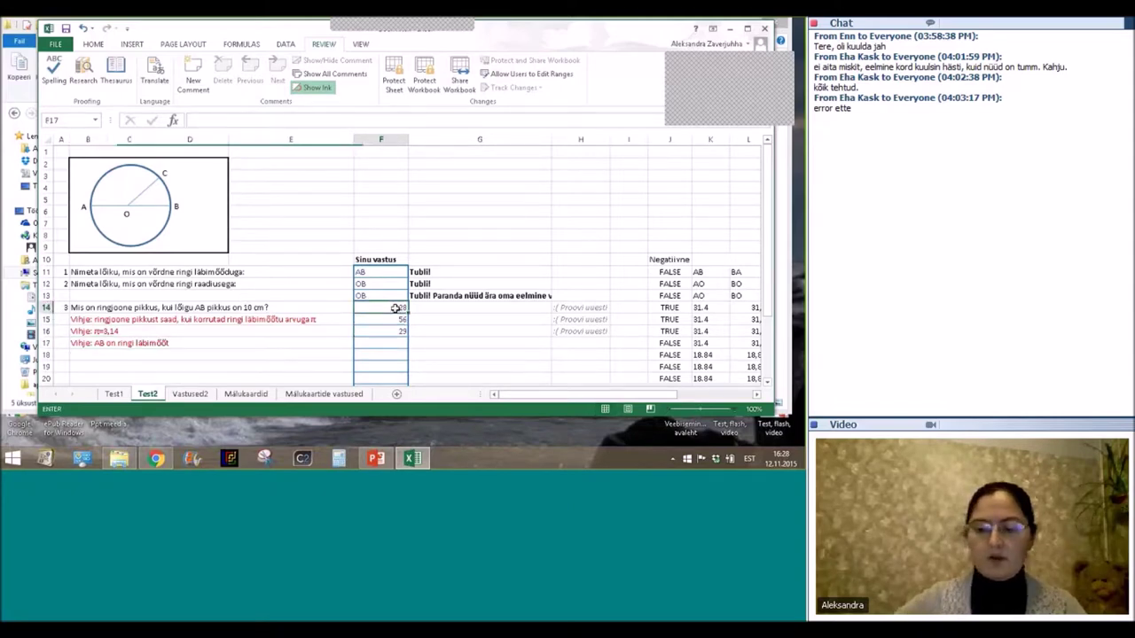
{"action": "type", "text": "31,4"}
{"action": "key", "text": "Return"}
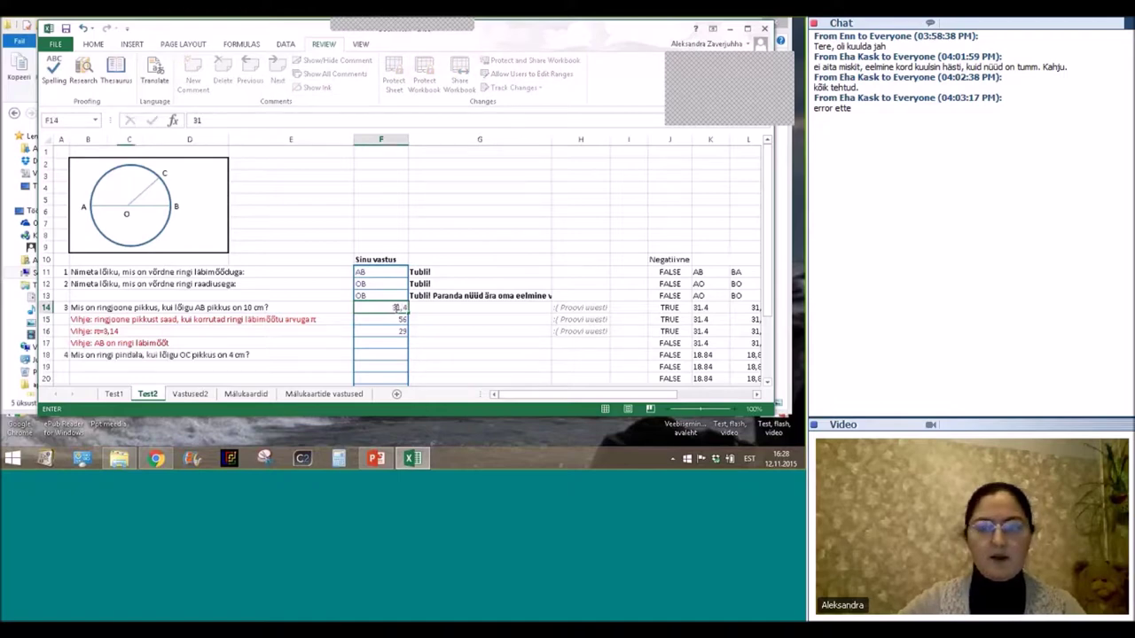
{"action": "key", "text": "Return"}
{"action": "scroll", "coordinate": [302, 306], "scroll_direction": "down", "scroll_amount": 2}
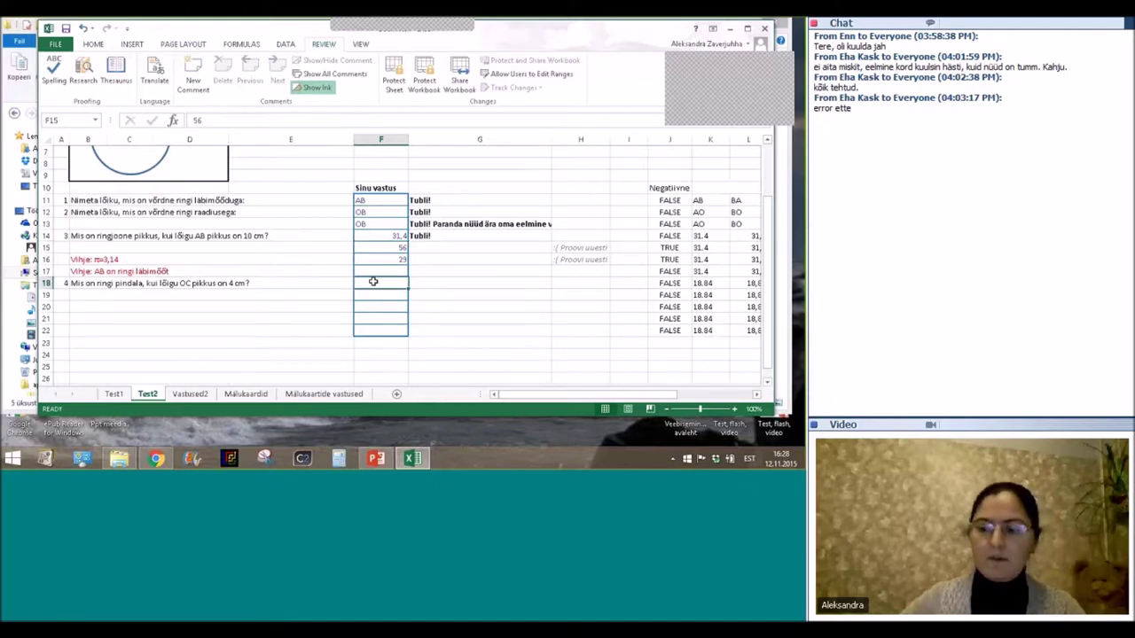
{"action": "left_click", "coordinate": [374, 281]}
{"action": "type", "text": "18,18"}
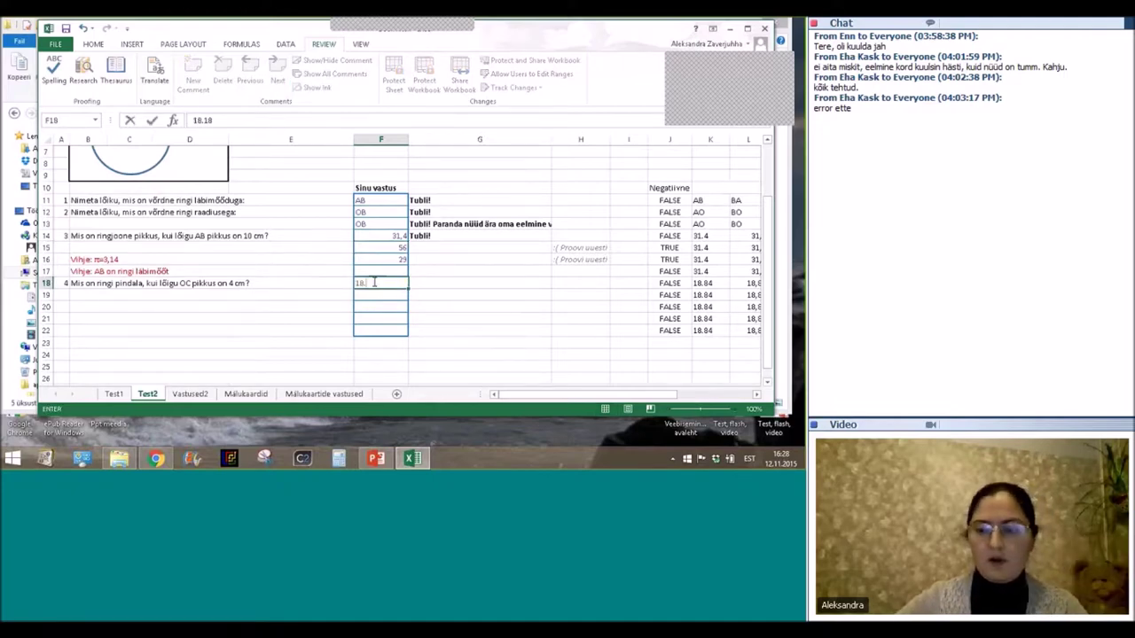
{"action": "key", "text": "BackSpace"}
{"action": "key", "text": "BackSpace"}
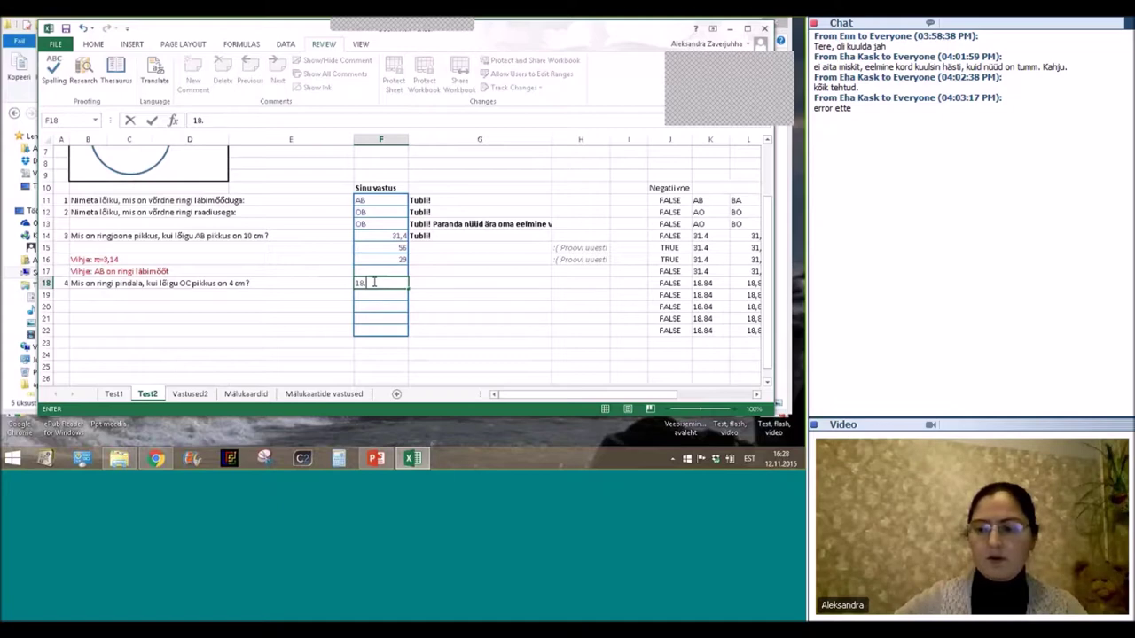
{"action": "type", "text": "84"}
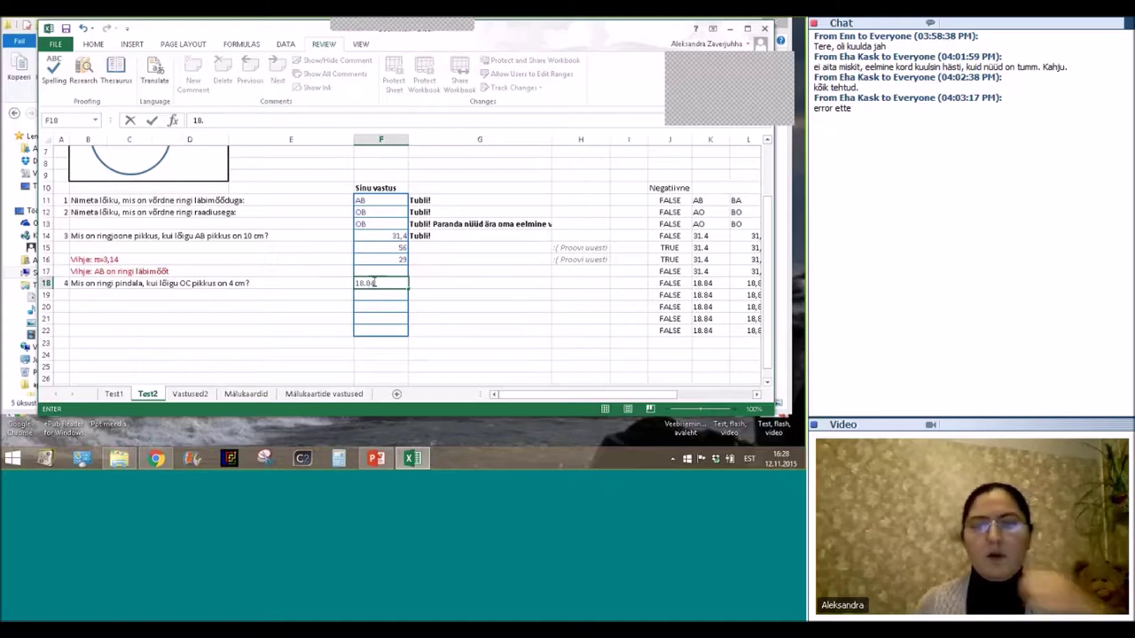
{"action": "left_click", "coordinate": [507, 311]}
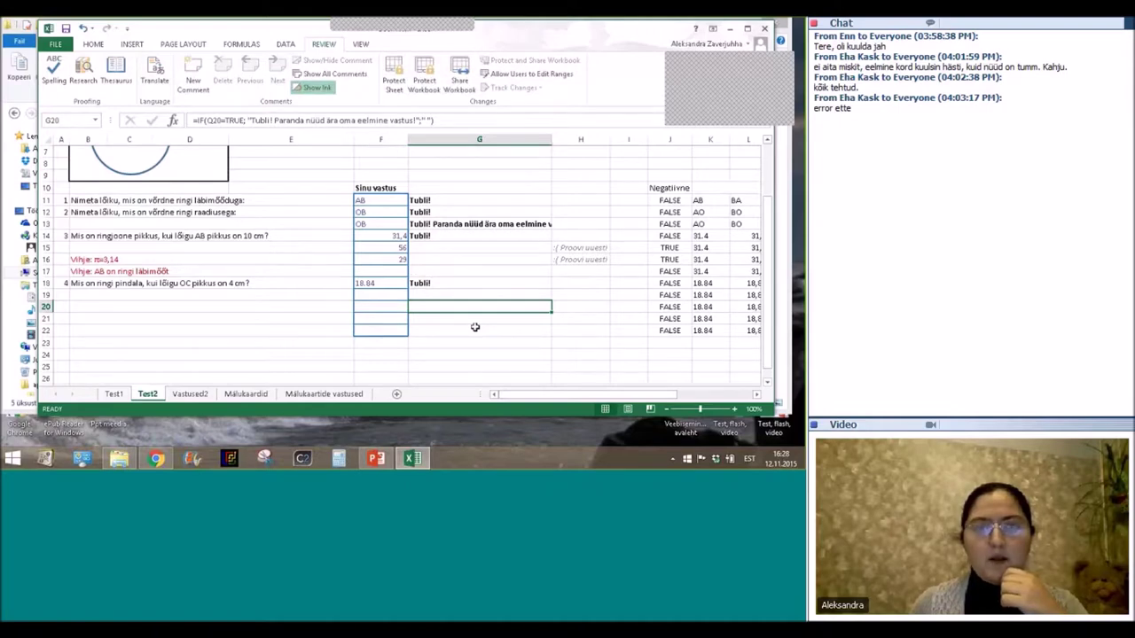
{"action": "scroll", "coordinate": [476, 327], "scroll_direction": "up", "scroll_amount": 1}
{"action": "scroll", "coordinate": [475, 327], "scroll_direction": "up", "scroll_amount": 1}
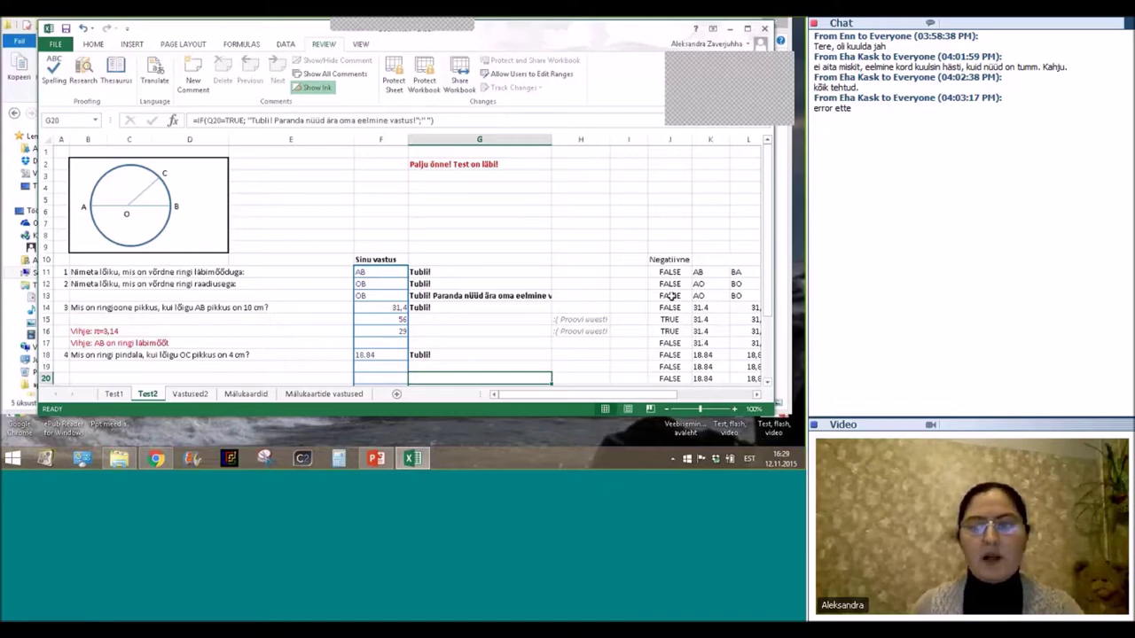
Check helper formulas in J13 and Q13, then select columns J through Q.
{"action": "left_click", "coordinate": [671, 295]}
{"action": "left_click_drag", "start_coordinate": [625, 395], "coordinate": [692, 398]}
{"action": "left_click", "coordinate": [640, 295]}
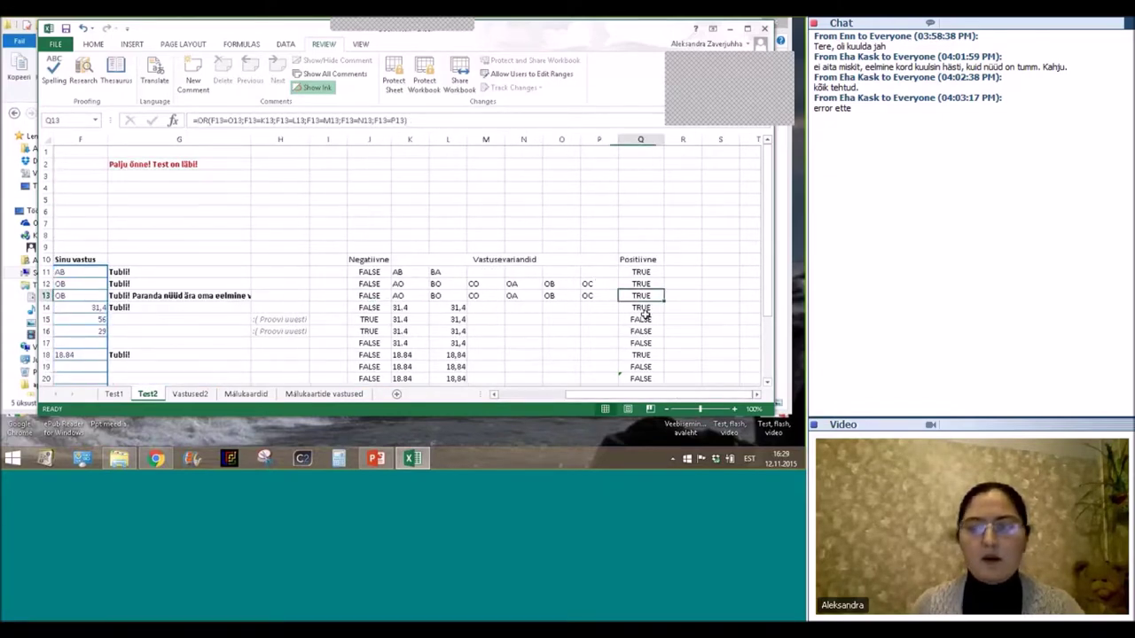
{"action": "left_click", "coordinate": [540, 396]}
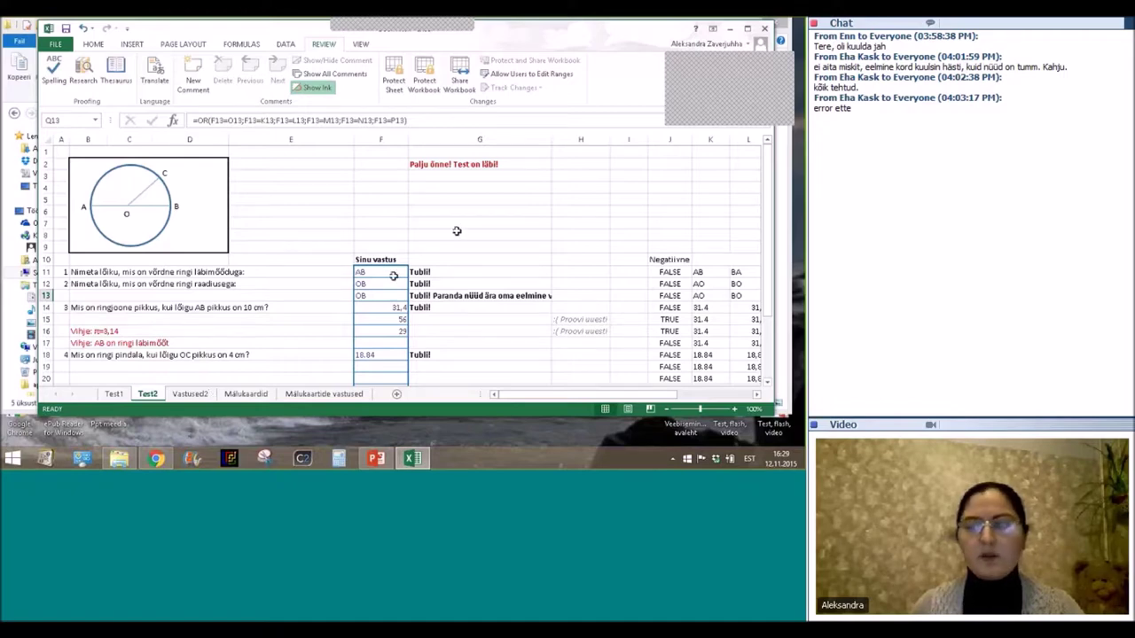
{"action": "scroll", "coordinate": [457, 230], "scroll_direction": "down", "scroll_amount": 2}
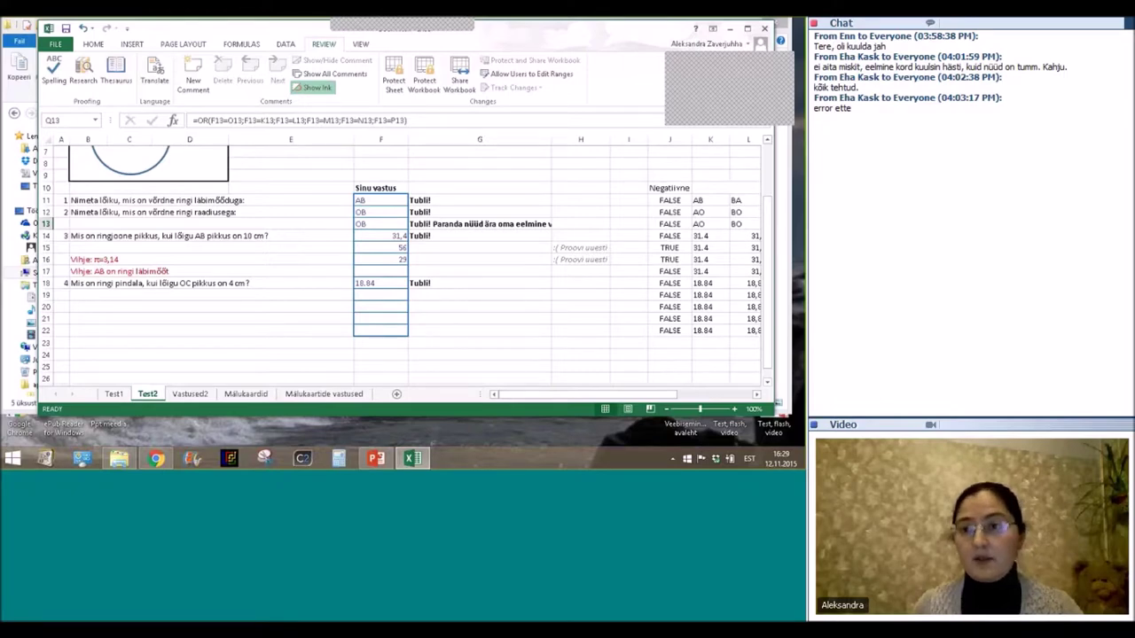
{"action": "scroll", "coordinate": [643, 141], "scroll_direction": "up", "scroll_amount": 2}
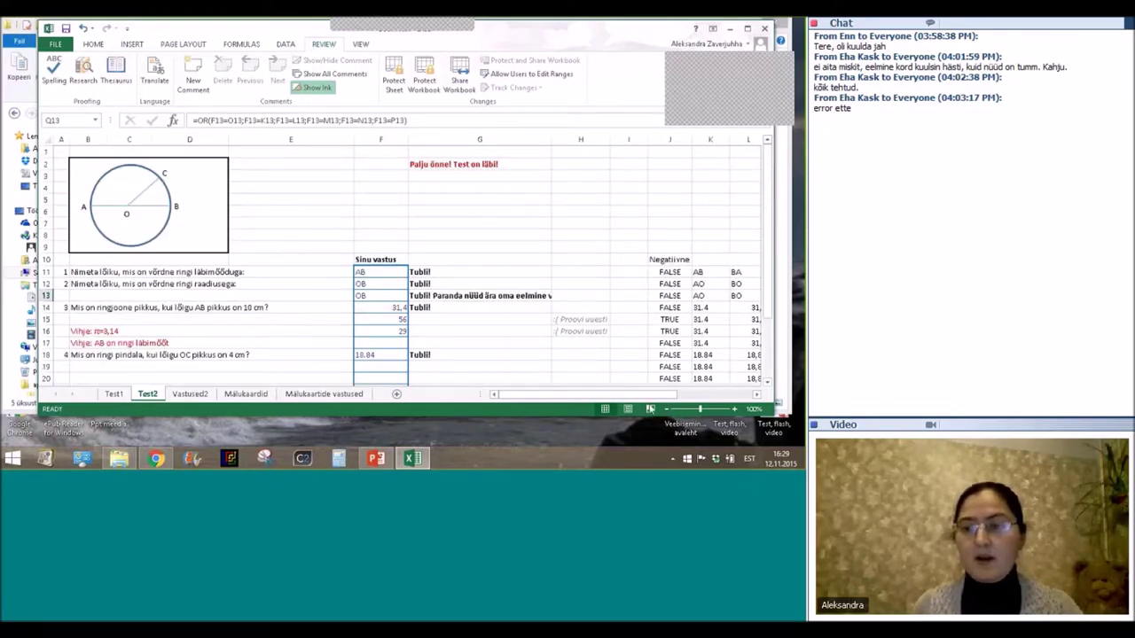
{"action": "left_click_drag", "start_coordinate": [647, 394], "coordinate": [714, 394]}
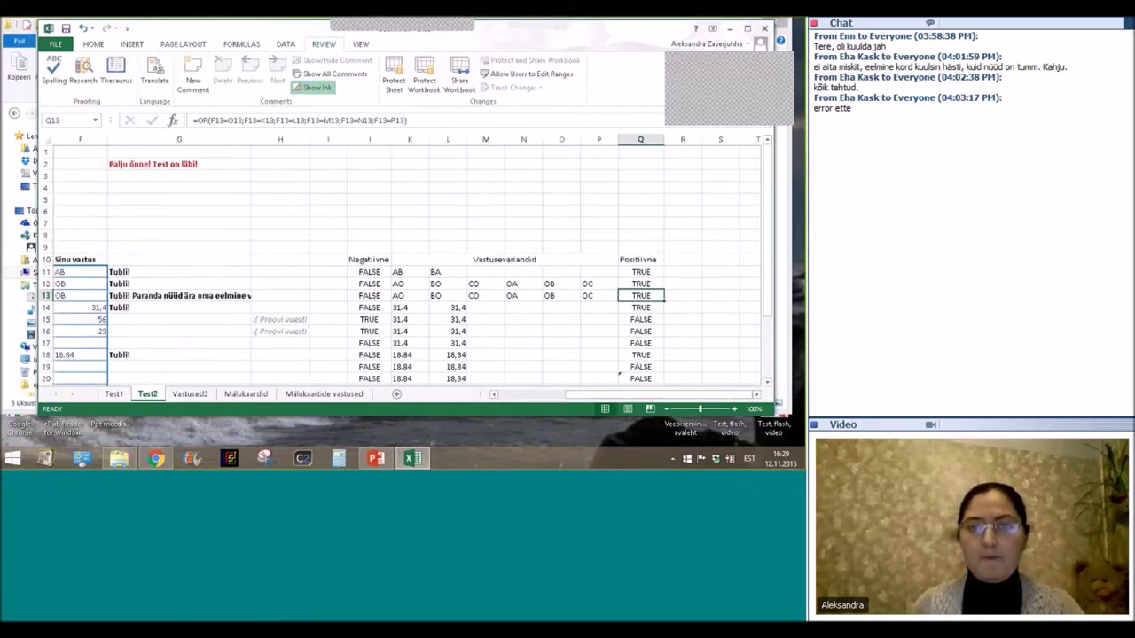
{"action": "left_click_drag", "start_coordinate": [640, 139], "coordinate": [368, 139]}
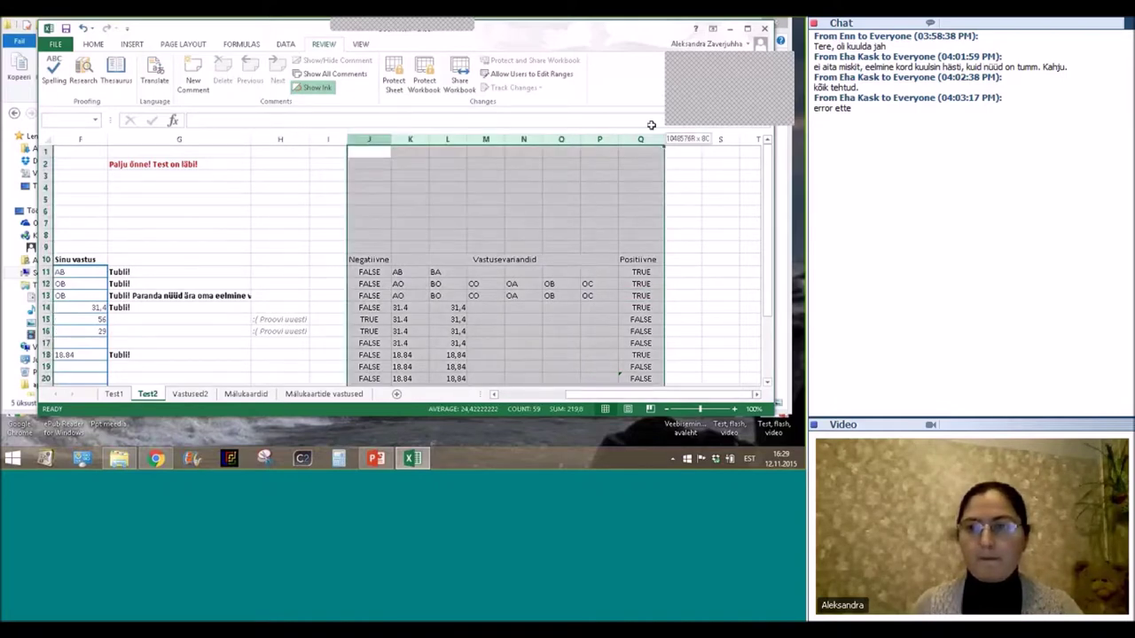
Hide helper columns J–Q and open Review > Protect Sheet.
{"action": "right_click", "coordinate": [653, 142]}
{"action": "left_click", "coordinate": [678, 296]}
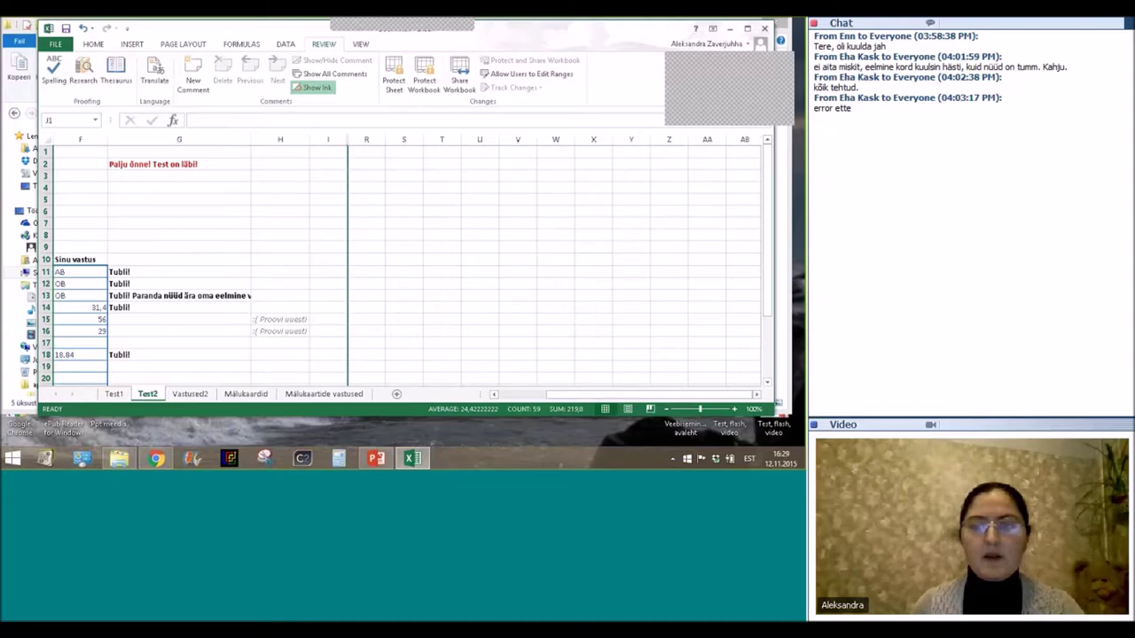
{"action": "scroll", "coordinate": [399, 266], "scroll_direction": "left", "scroll_amount": 3}
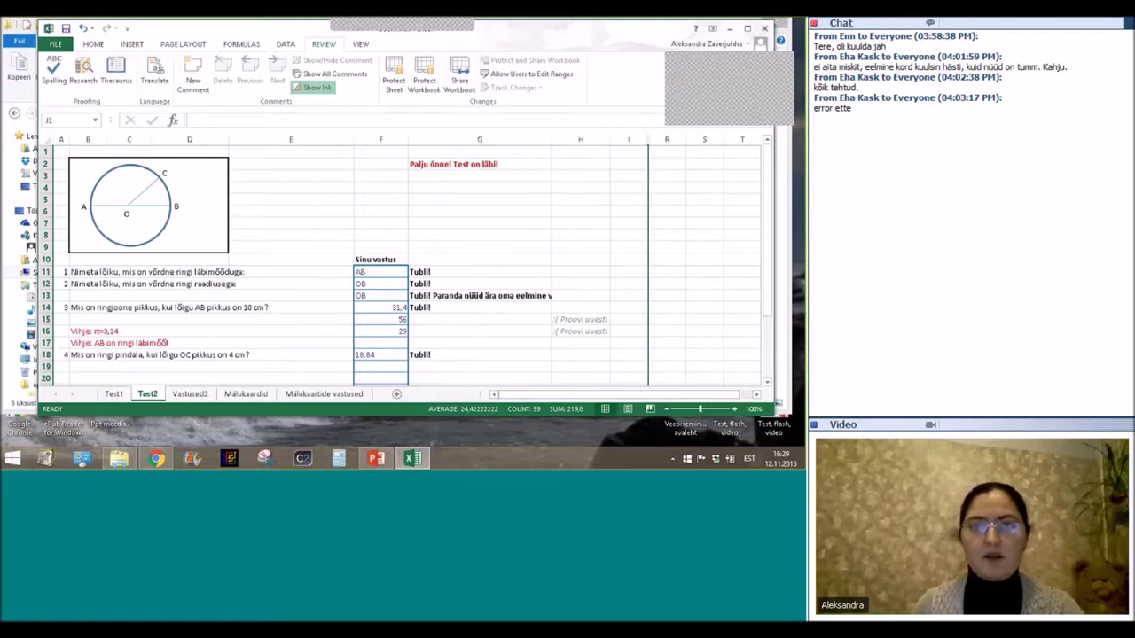
{"action": "left_click", "coordinate": [394, 75]}
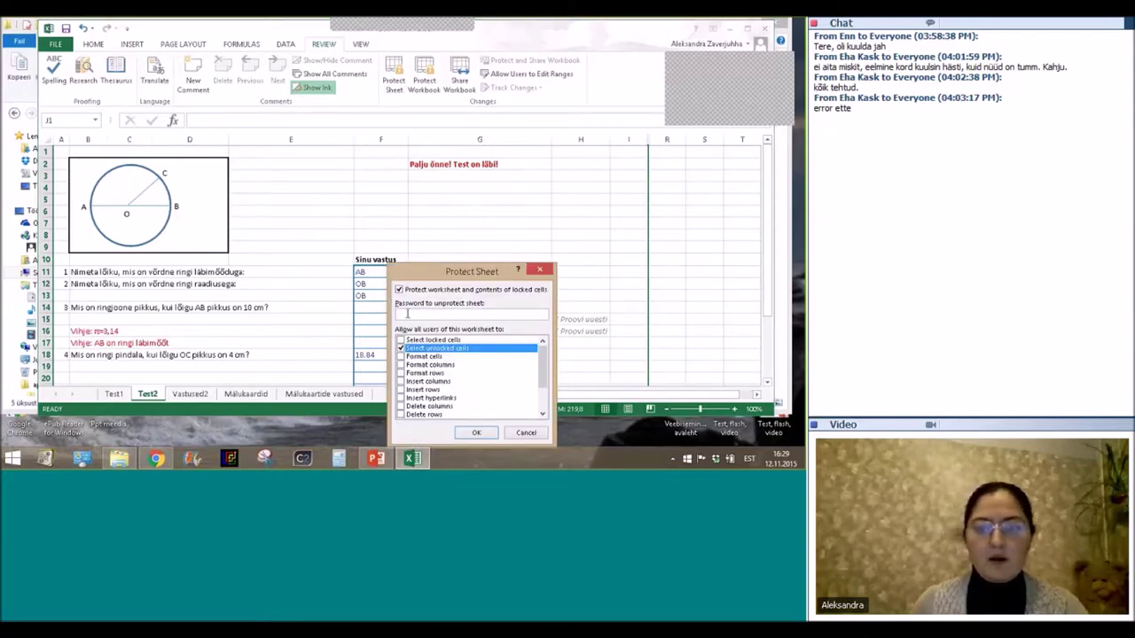
Protect the Test2 sheet with a password, entering it twice to confirm.
{"action": "type", "text": "123"}
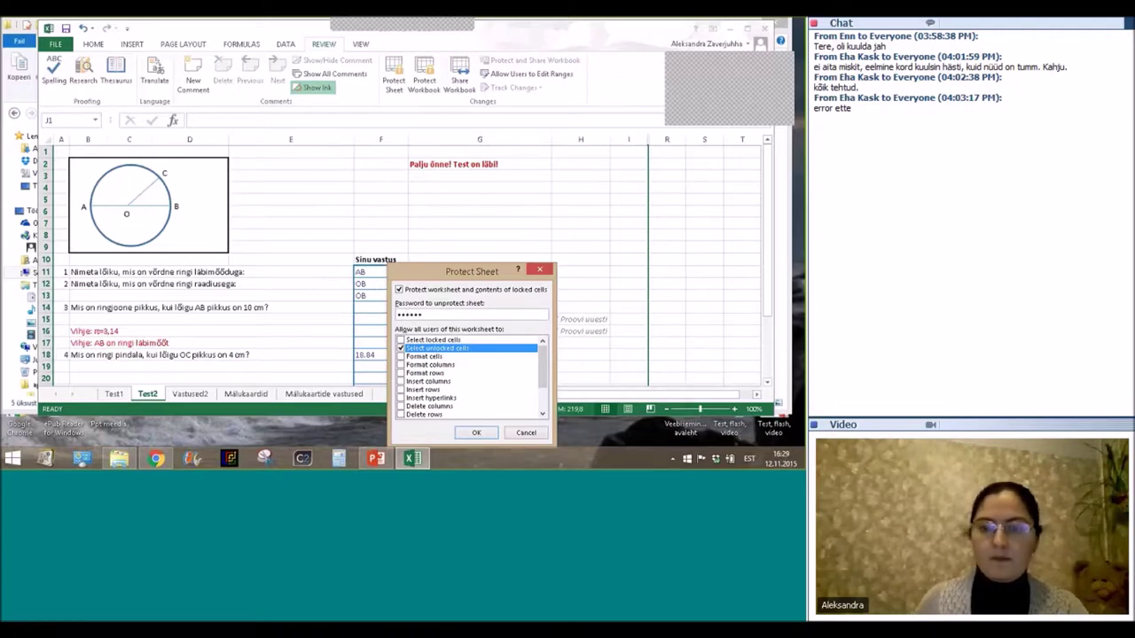
{"action": "left_click", "coordinate": [475, 433]}
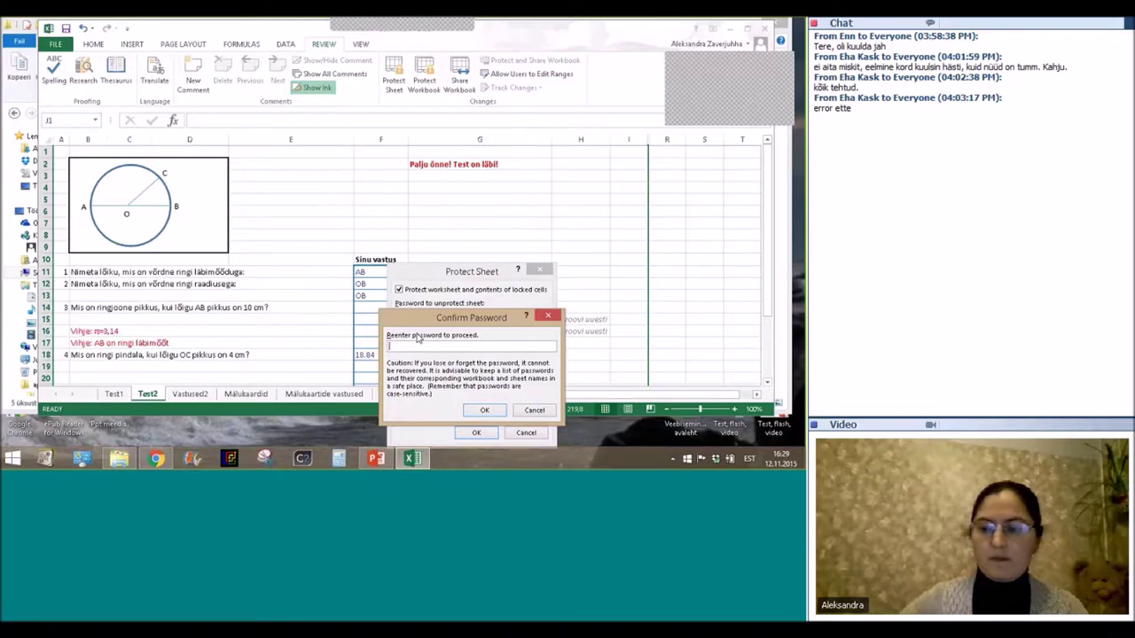
{"action": "type", "text": "123"}
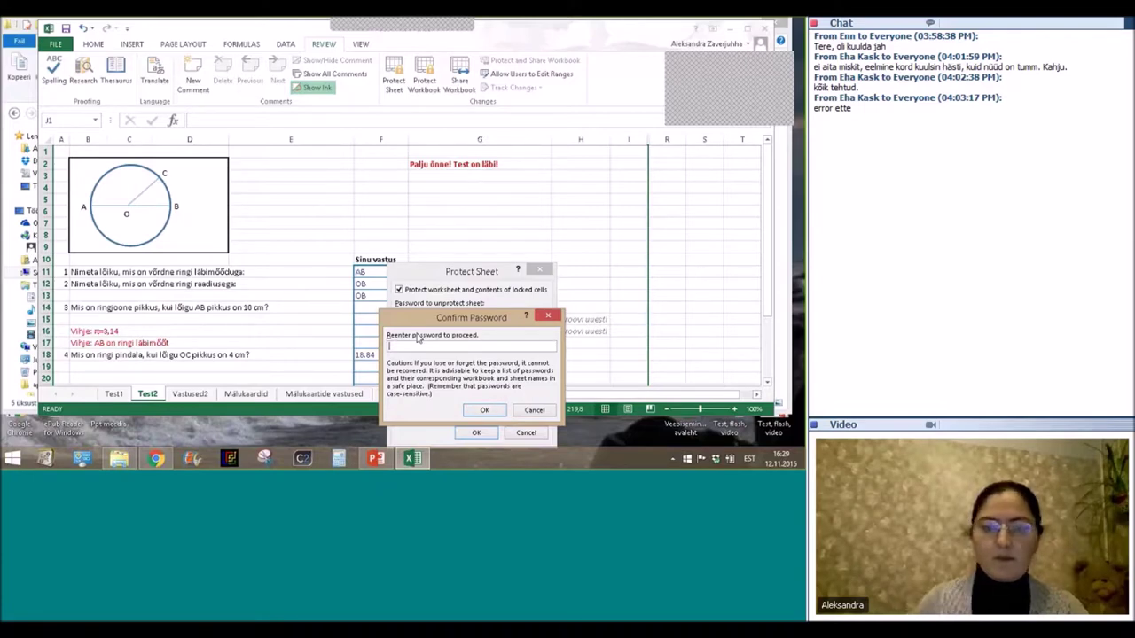
{"action": "left_click", "coordinate": [492, 413]}
Click answer cells F11 and F13 to verify they remain usable.
{"action": "left_click", "coordinate": [397, 275]}
{"action": "left_click", "coordinate": [390, 295]}
{"action": "left_click", "coordinate": [384, 375]}
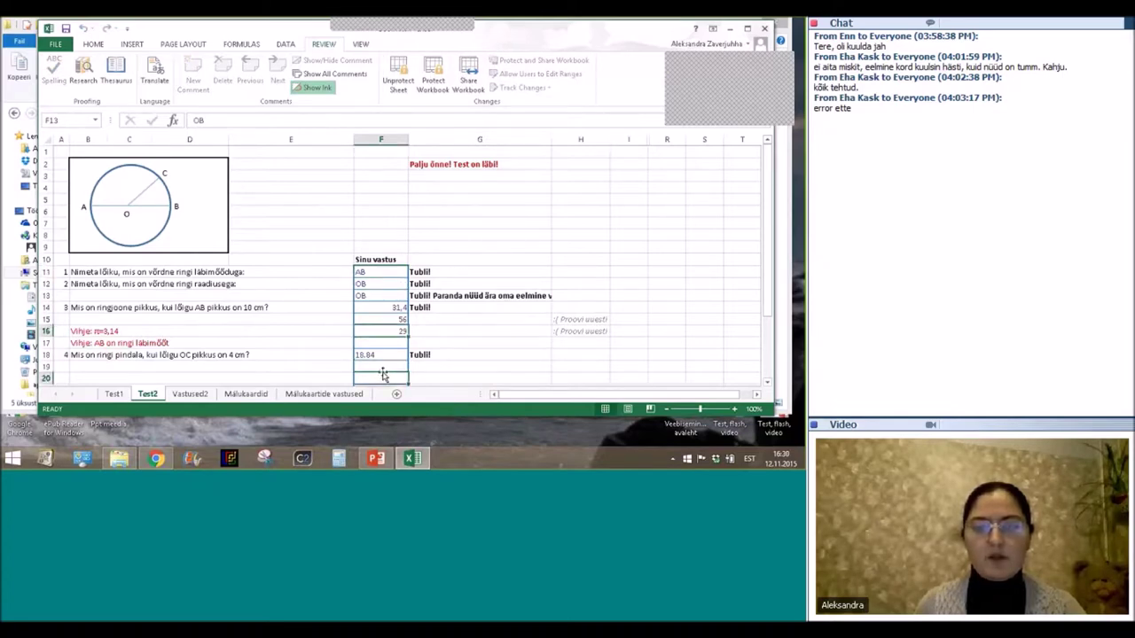
Clear the answers in F11:F22 and switch to the Mälukaardid sheet.
{"action": "left_click_drag", "start_coordinate": [381, 271], "coordinate": [377, 355]}
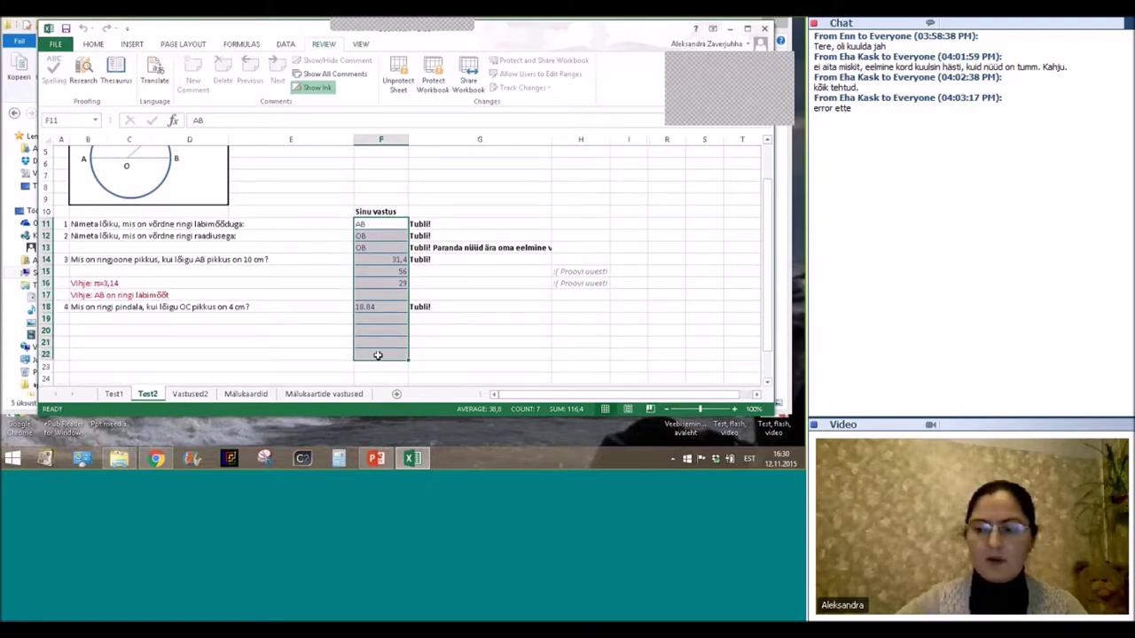
{"action": "key", "text": "Delete"}
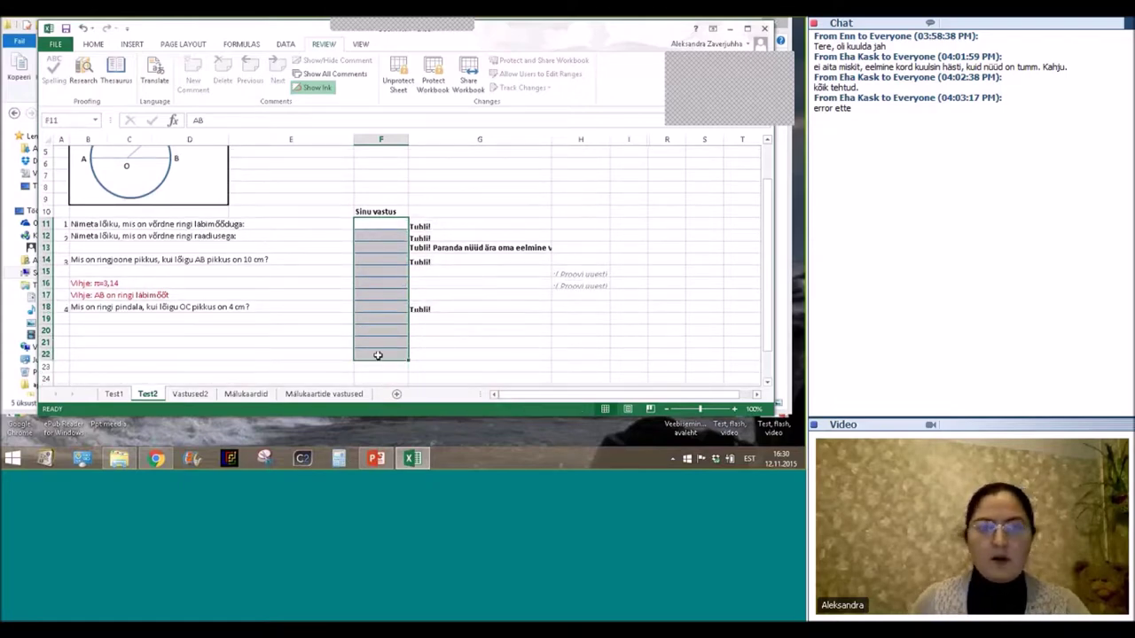
{"action": "left_click", "coordinate": [242, 395]}
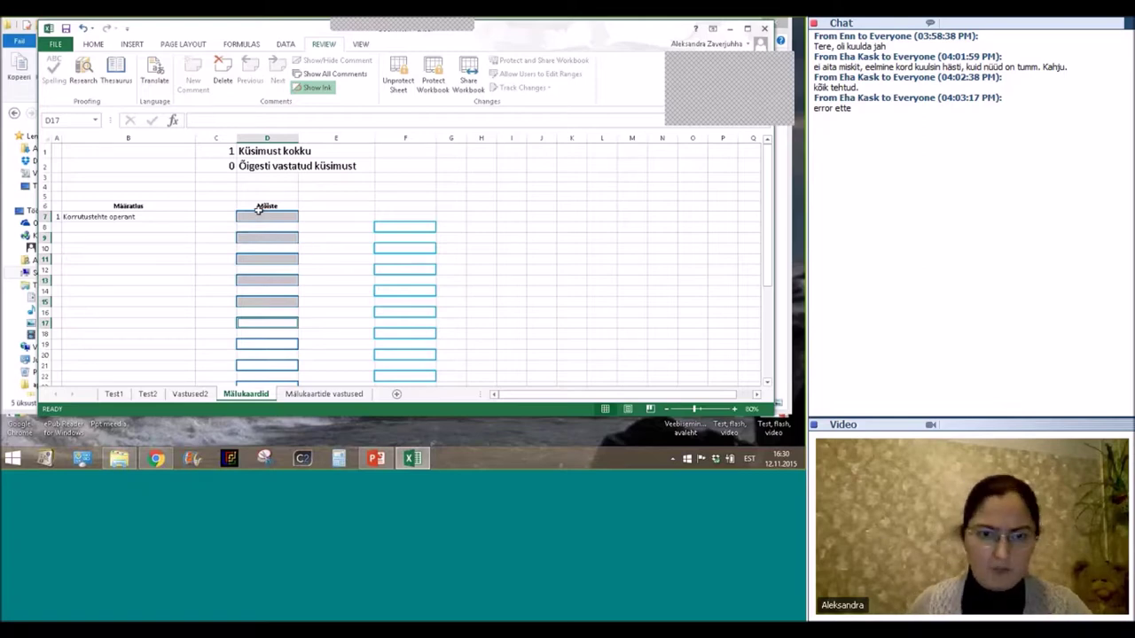
Answer flashcard D7 with 'tegur' and D9 with 'vahe'.
{"action": "left_click", "coordinate": [258, 211]}
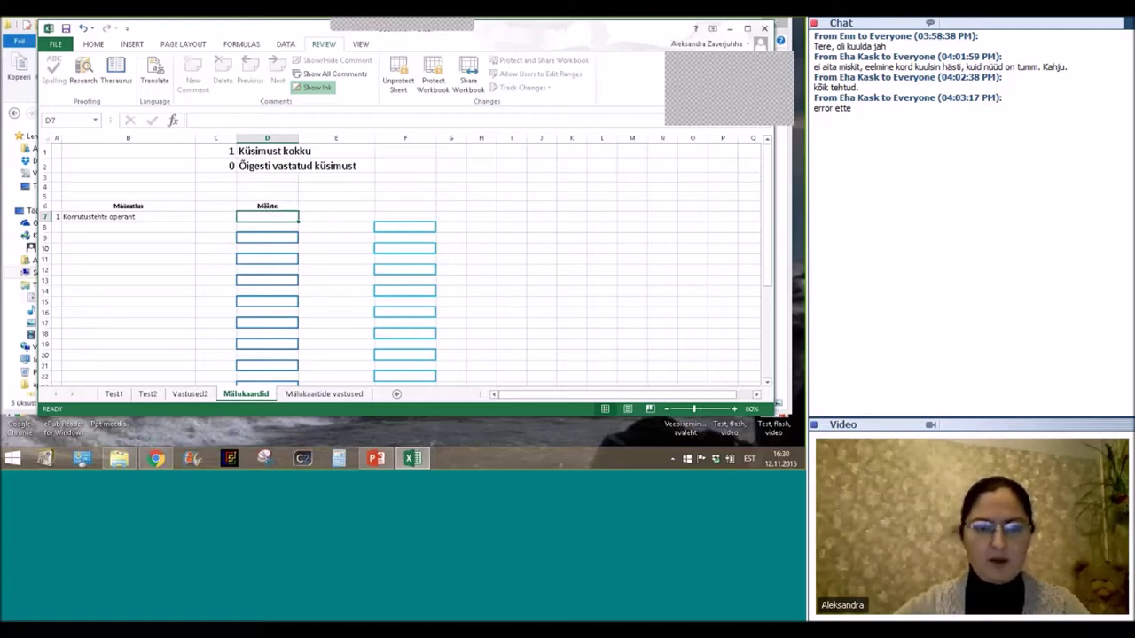
{"action": "type", "text": "te"}
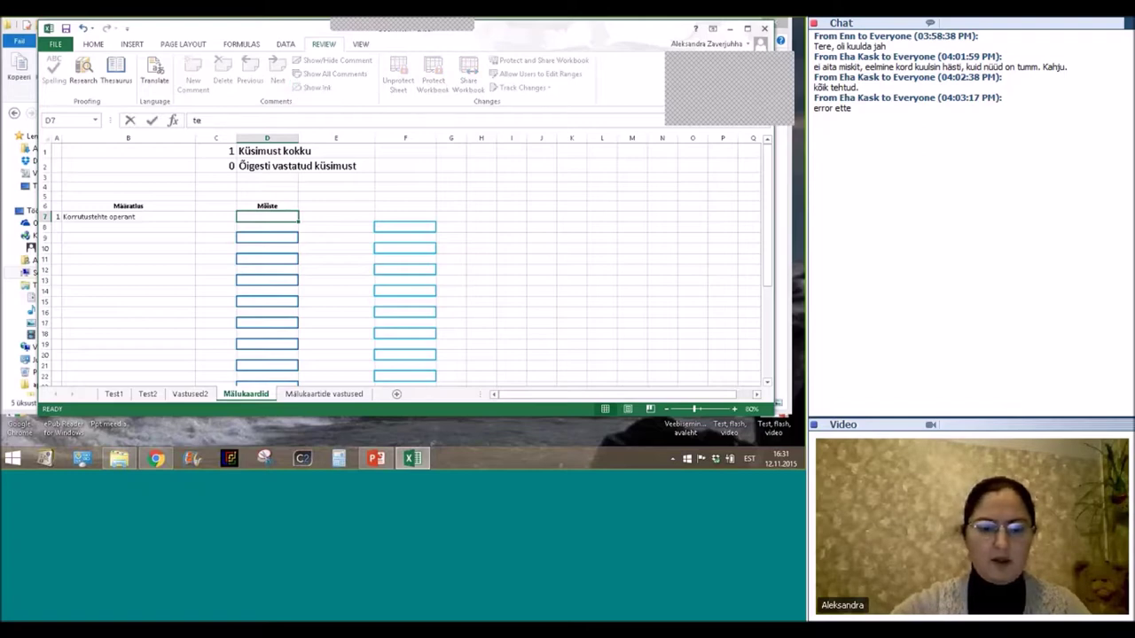
{"action": "type", "text": "gur"}
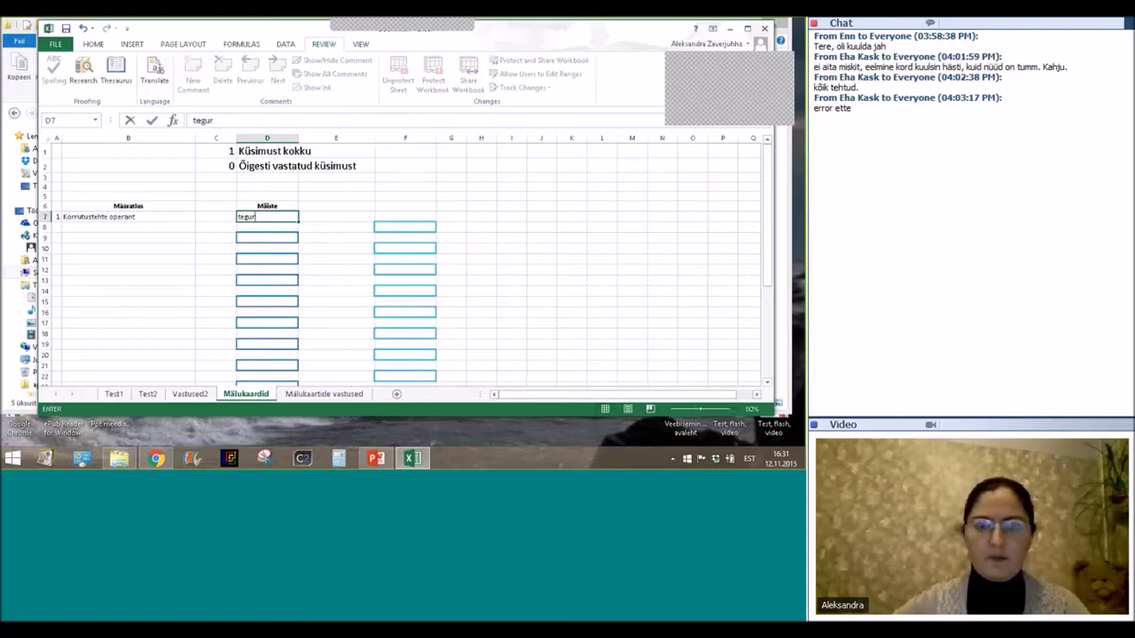
{"action": "key", "text": "Return"}
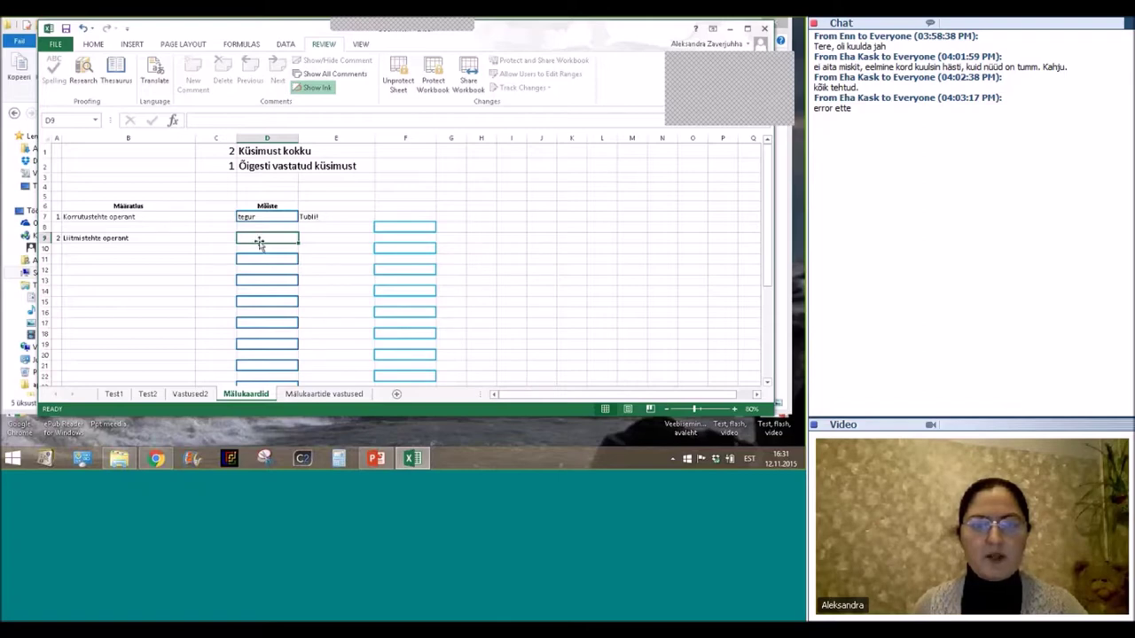
{"action": "type", "text": "l"}
{"action": "type", "text": "vahe"}
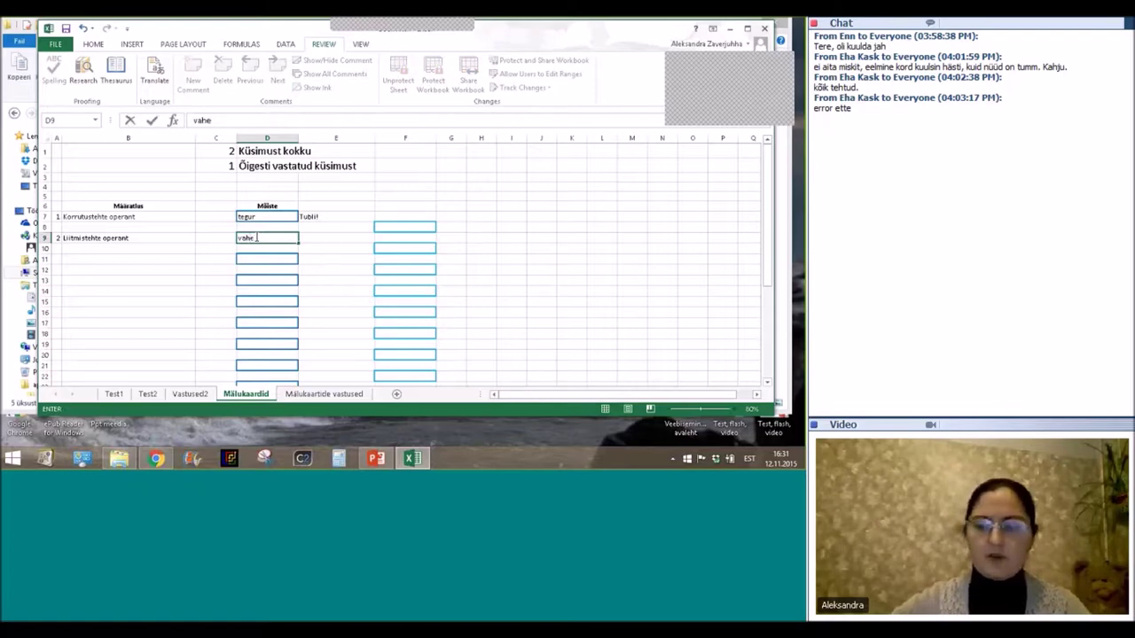
{"action": "key", "text": "Return"}
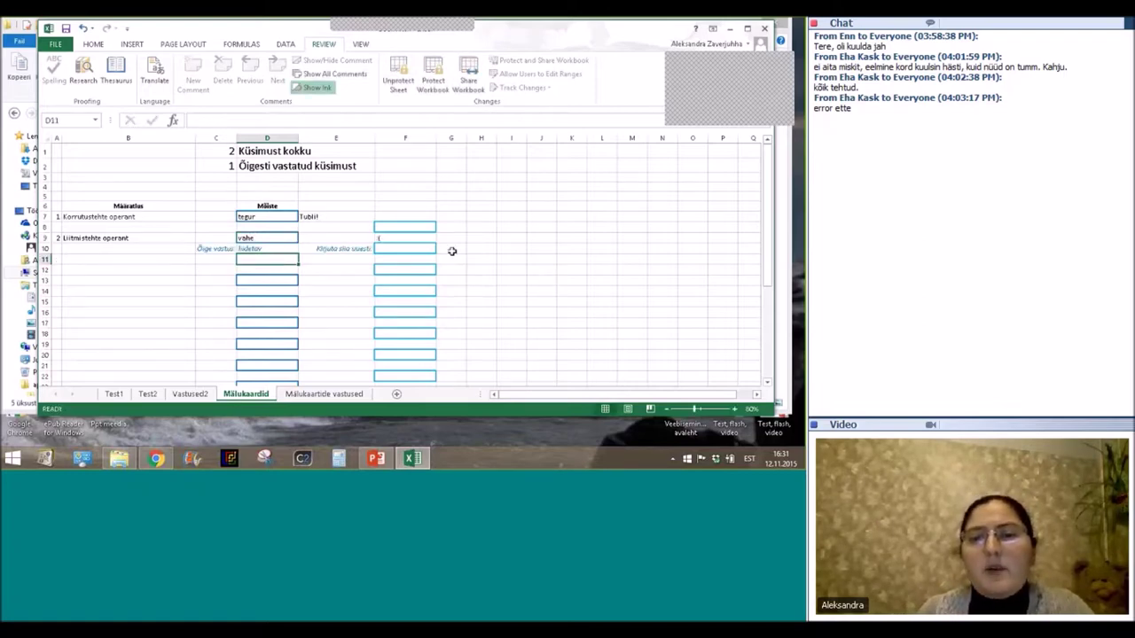
Enter 'liidetav' in the retry cell F10.
{"action": "left_click", "coordinate": [394, 248]}
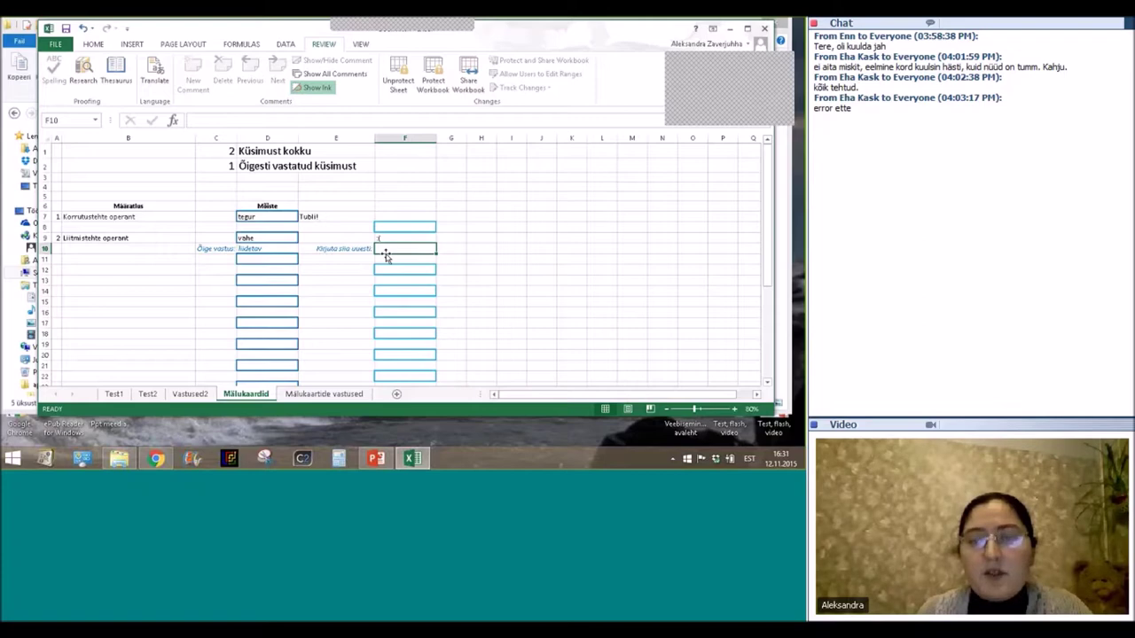
{"action": "double_click", "coordinate": [377, 248]}
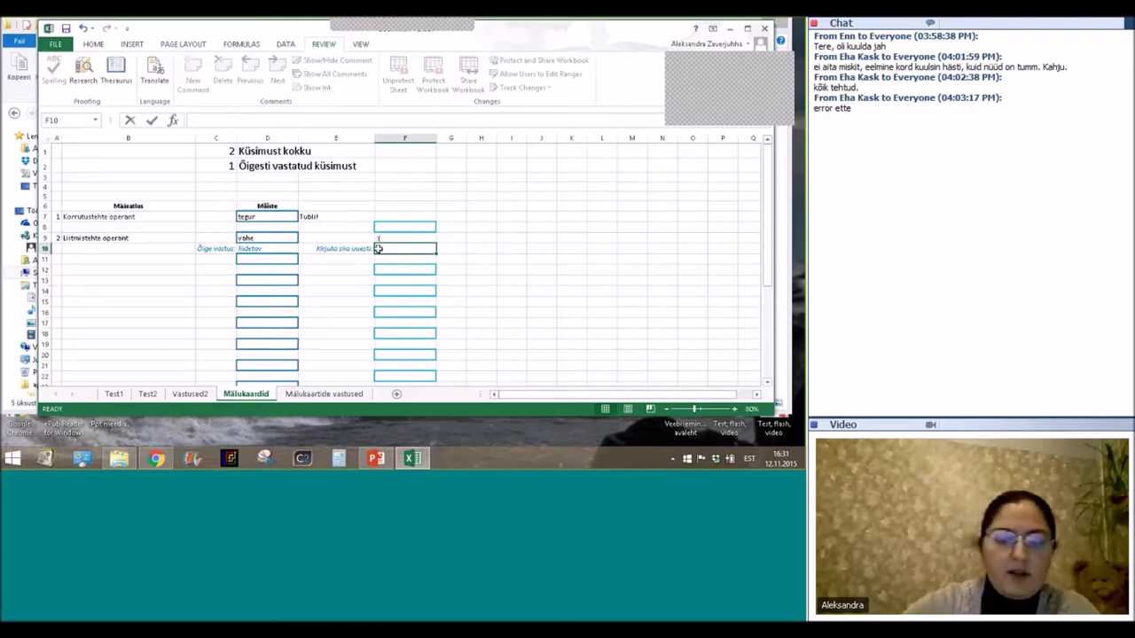
{"action": "type", "text": "liide"}
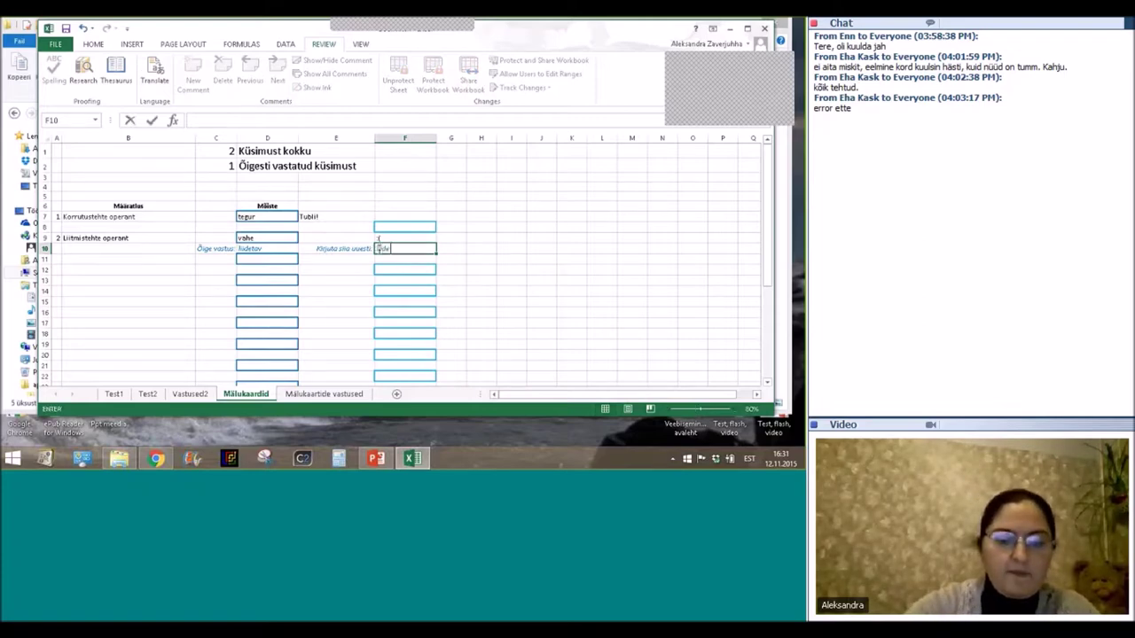
{"action": "type", "text": "tav"}
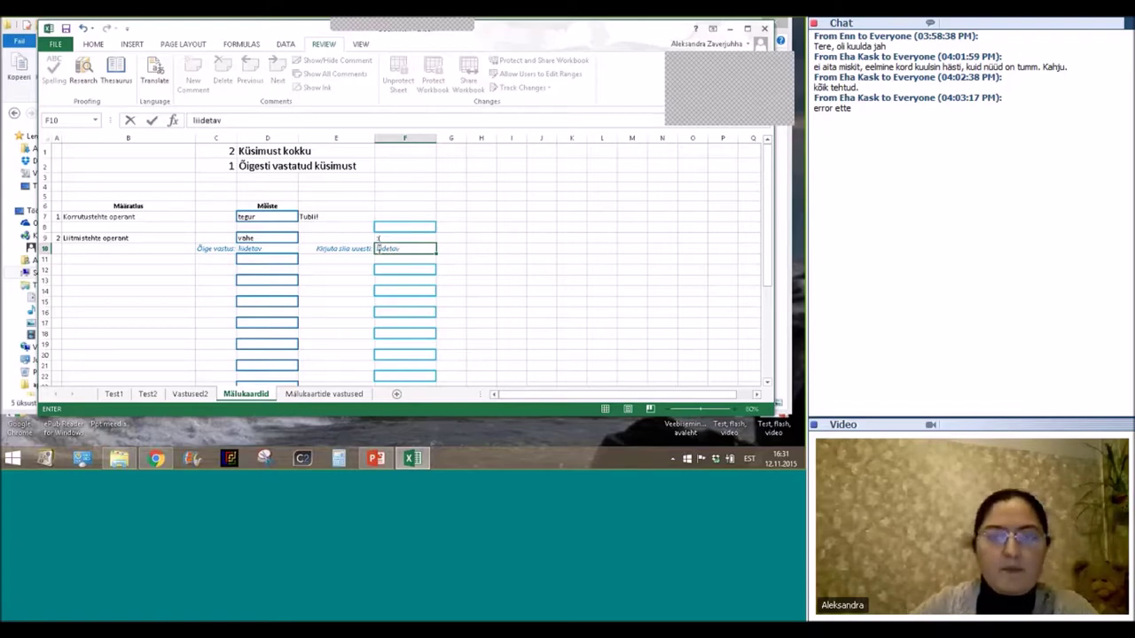
{"action": "key", "text": "Return"}
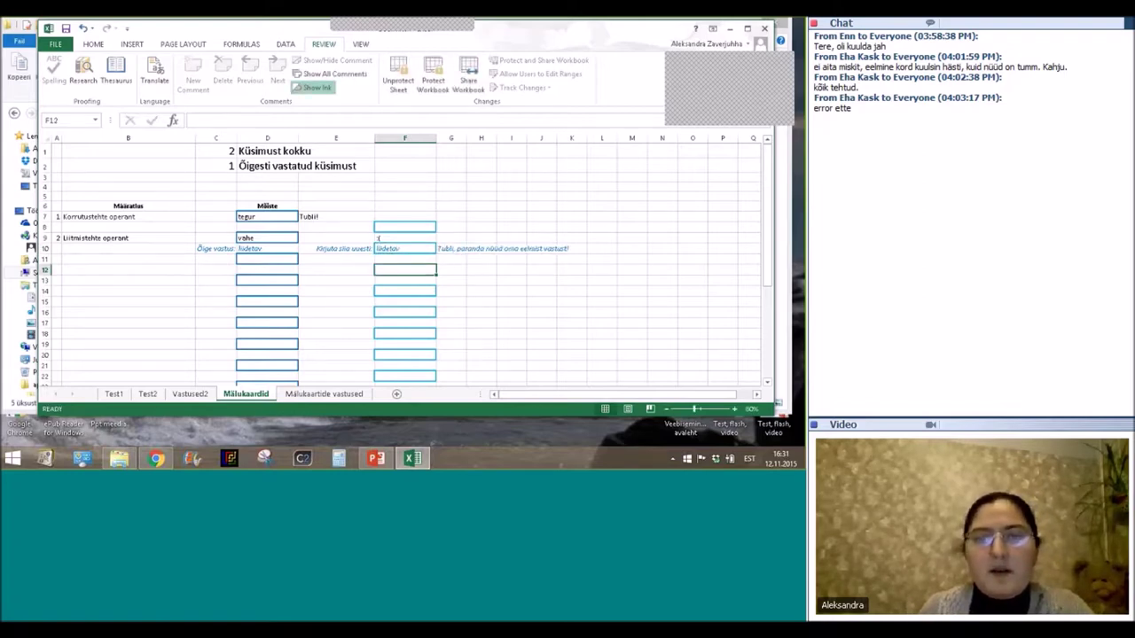
Correct the second flashcard answer in D9 to 'liidetav', earning 'Tubli!' and revealing card 3.
{"action": "left_click", "coordinate": [293, 238]}
{"action": "left_click", "coordinate": [267, 237]}
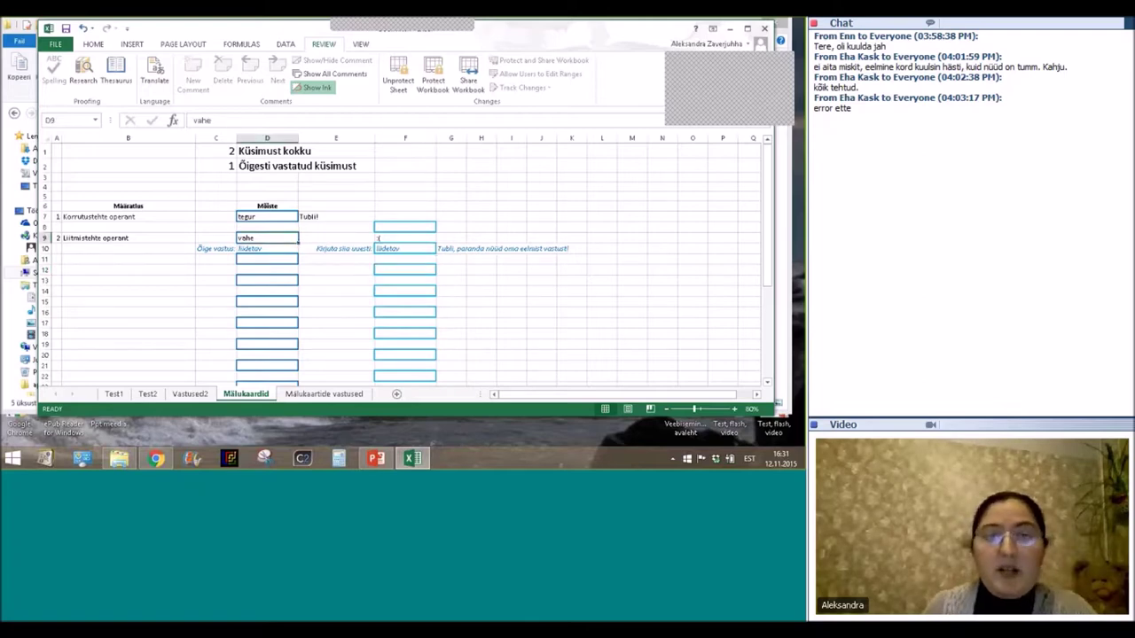
{"action": "type", "text": "liidetav"}
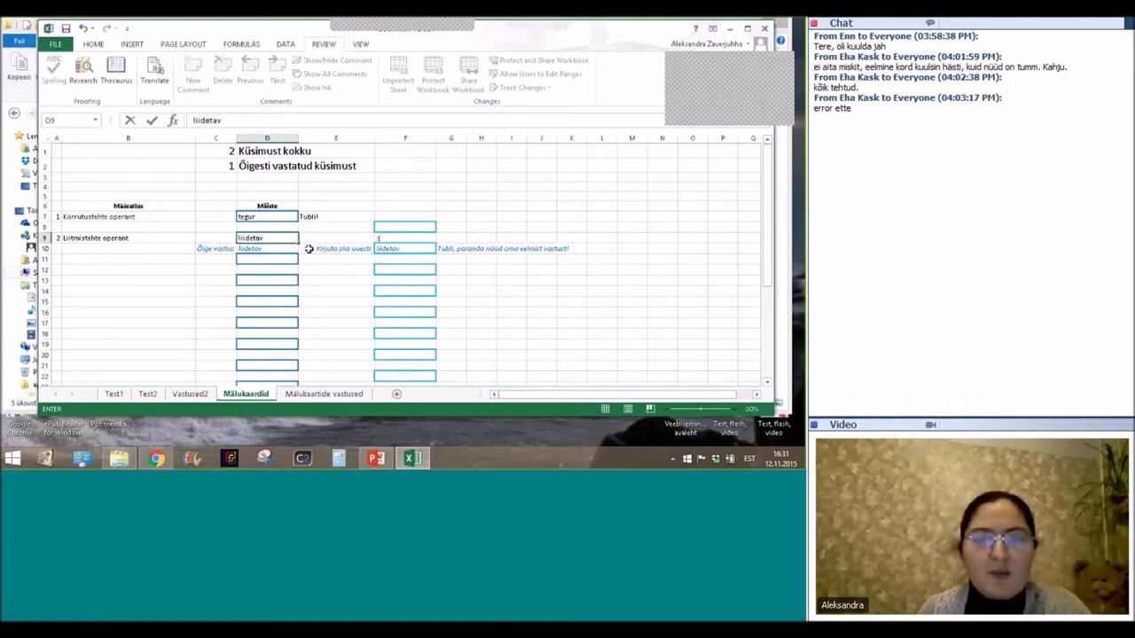
{"action": "key", "text": "Return"}
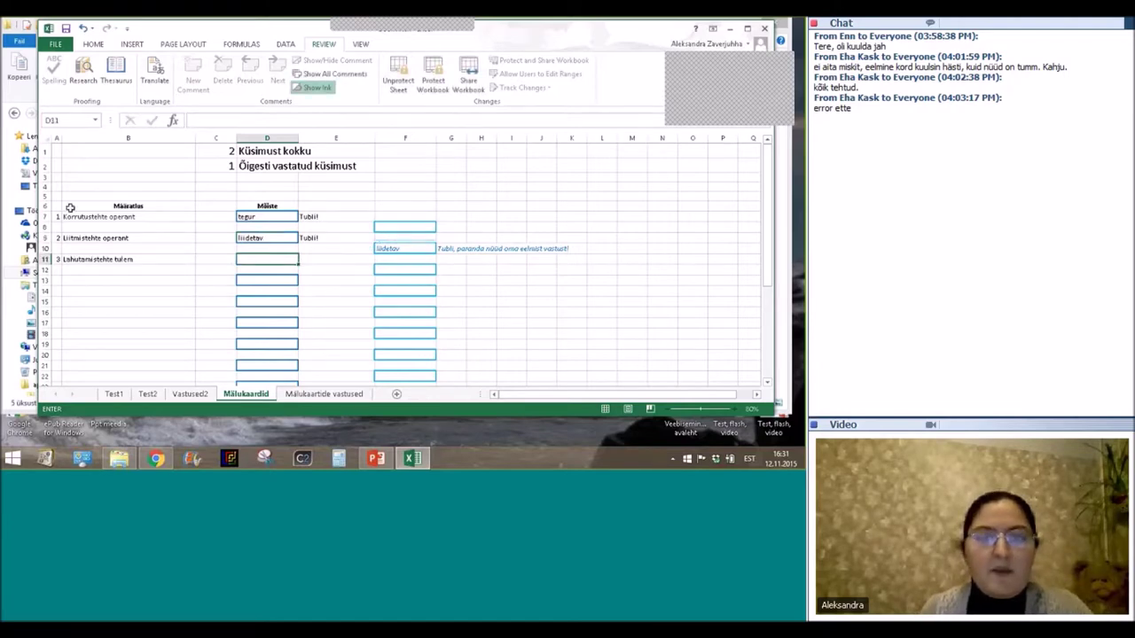